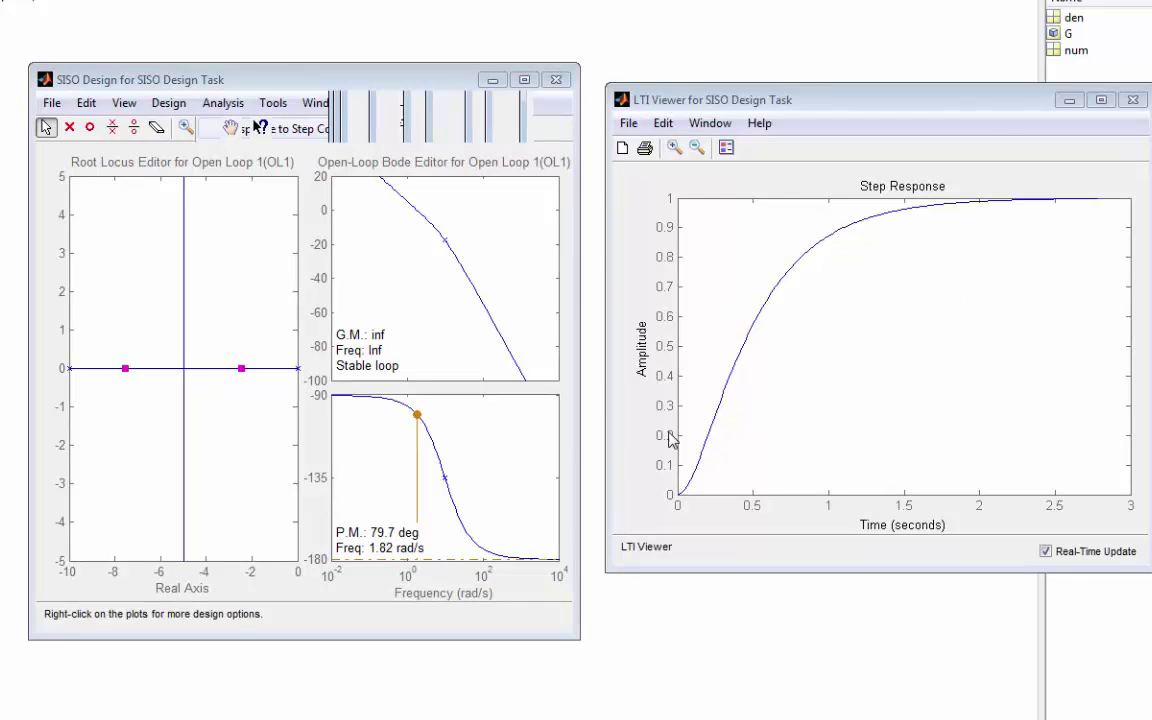
Step: Display the settling time on the closed-loop step response and move the closed-loop pole up the vertical locus branch for a loop gain of 2.15
drag(121, 368, 190, 280)
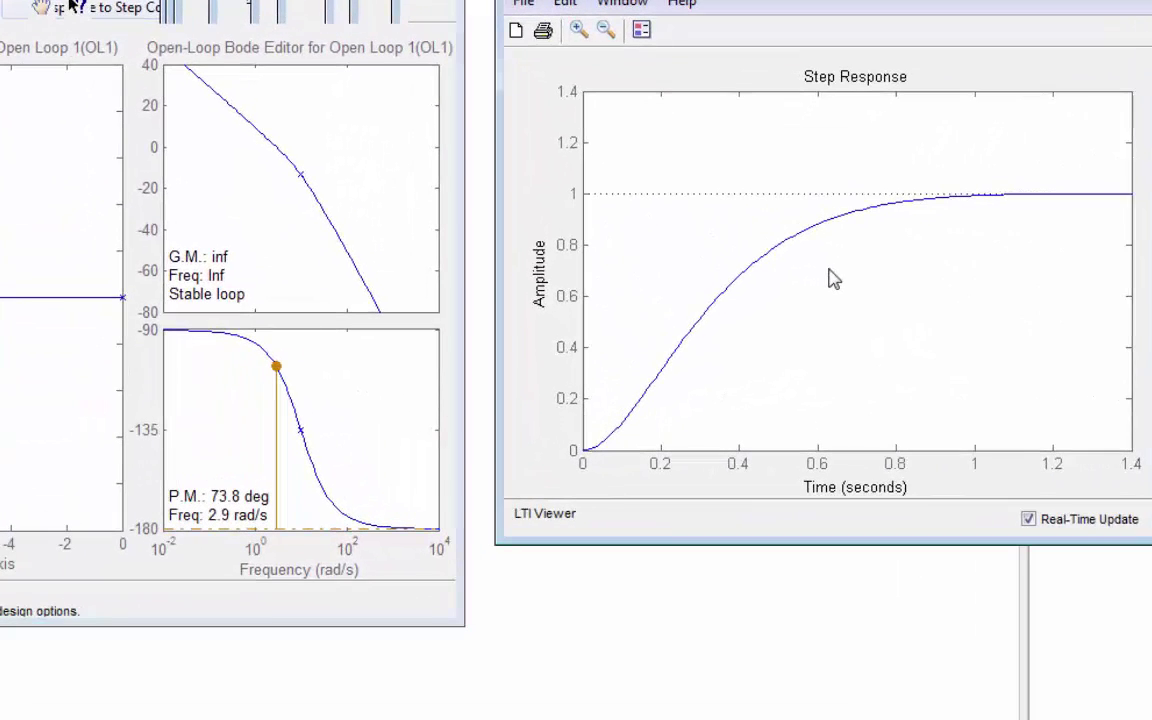
right_click(749, 343)
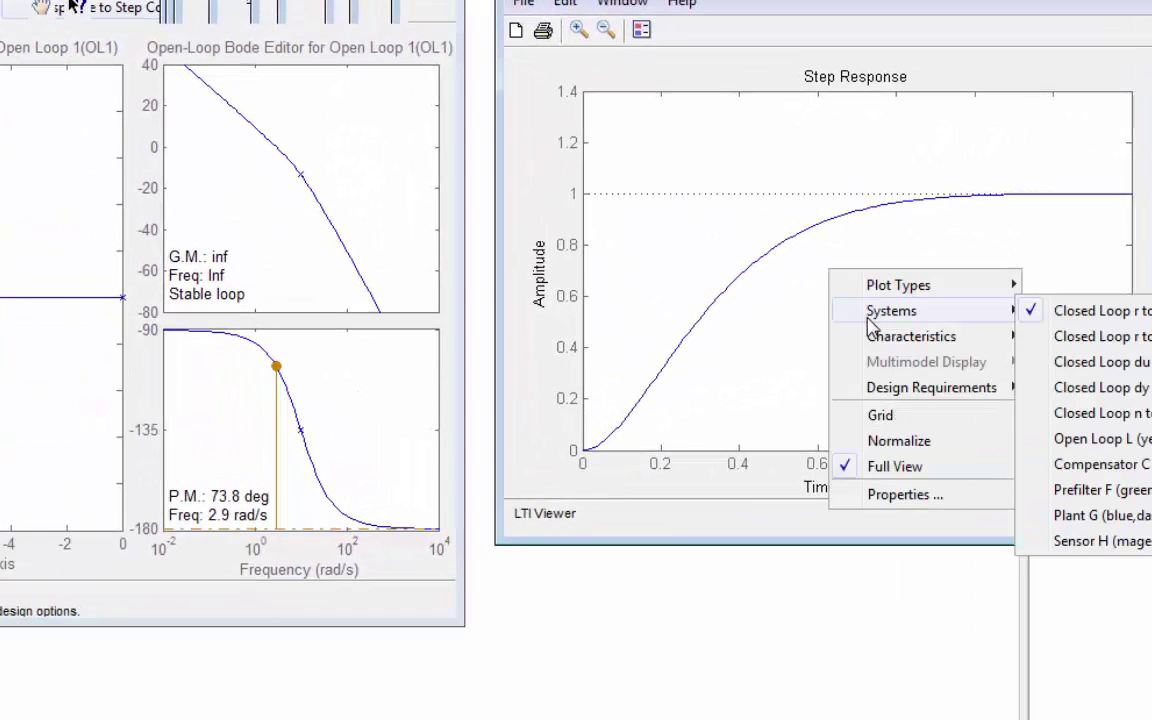
mouse_move(882, 337)
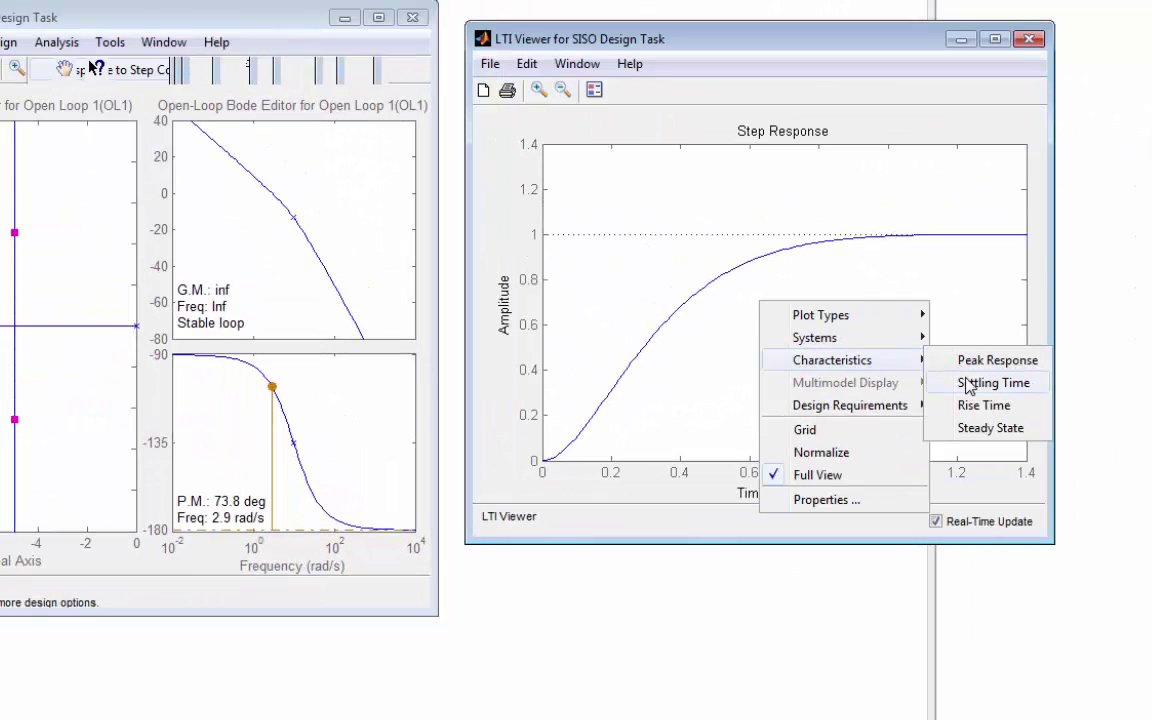
click(972, 383)
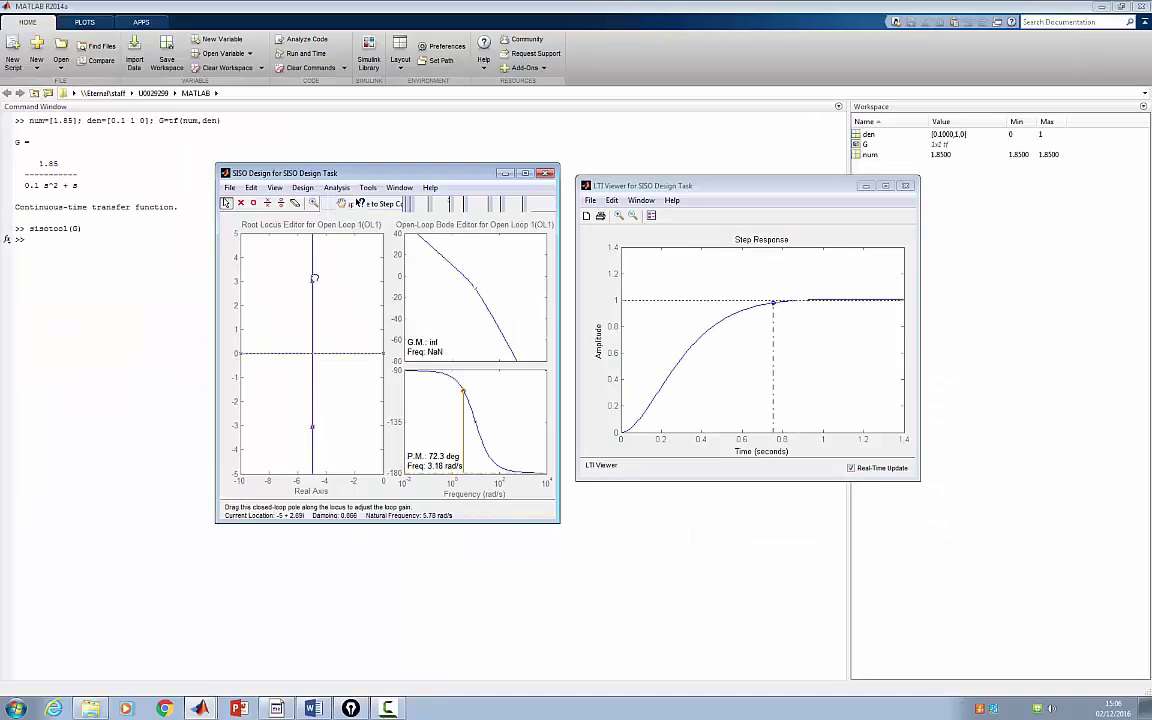
drag(314, 278, 314, 261)
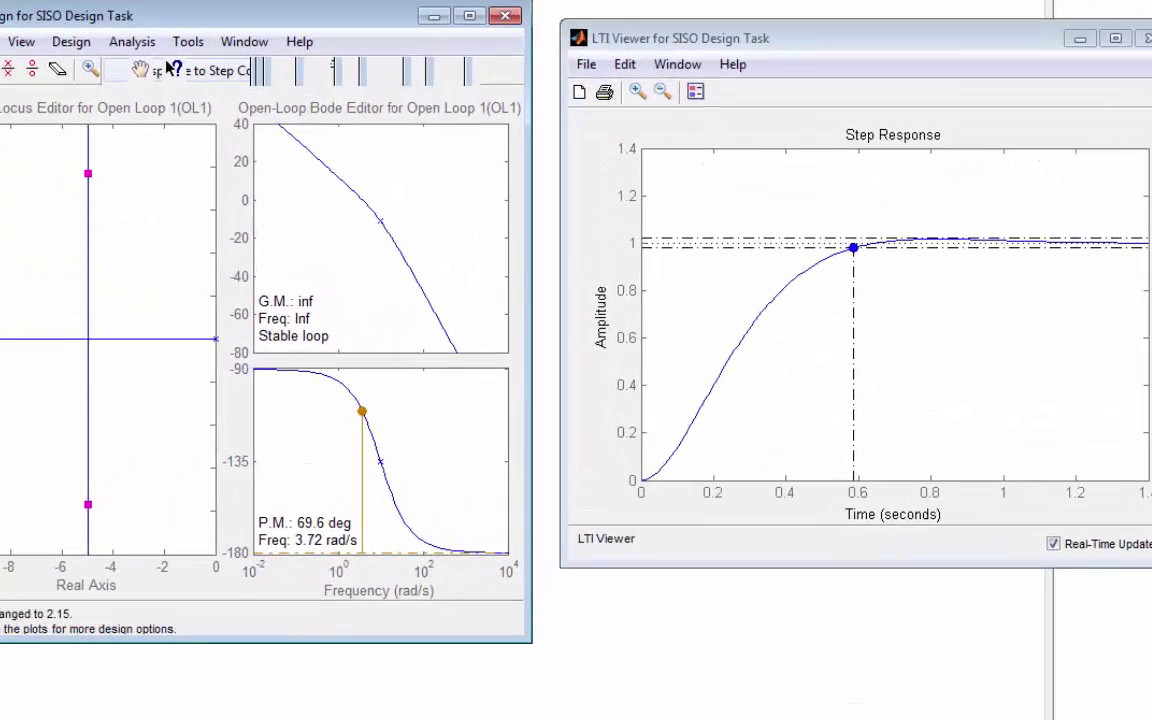
Step: Add a design requirement to the root locus limiting the settling time to less than 0.5 seconds
right_click(20, 438)
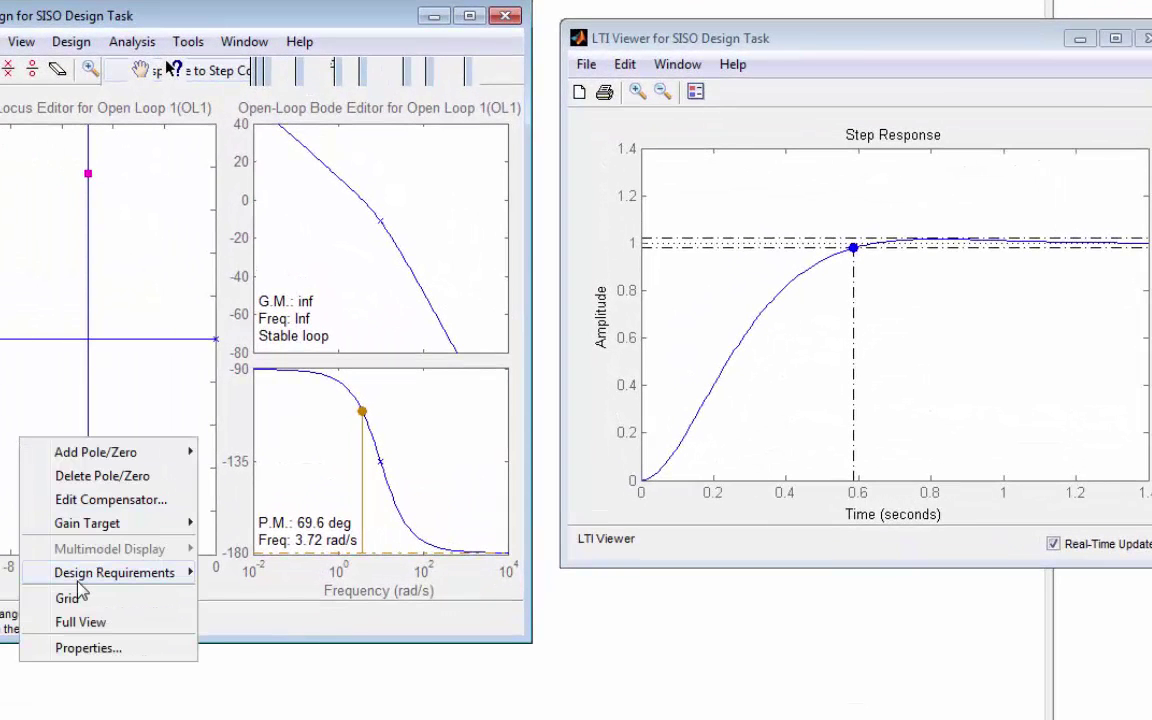
mouse_move(85, 582)
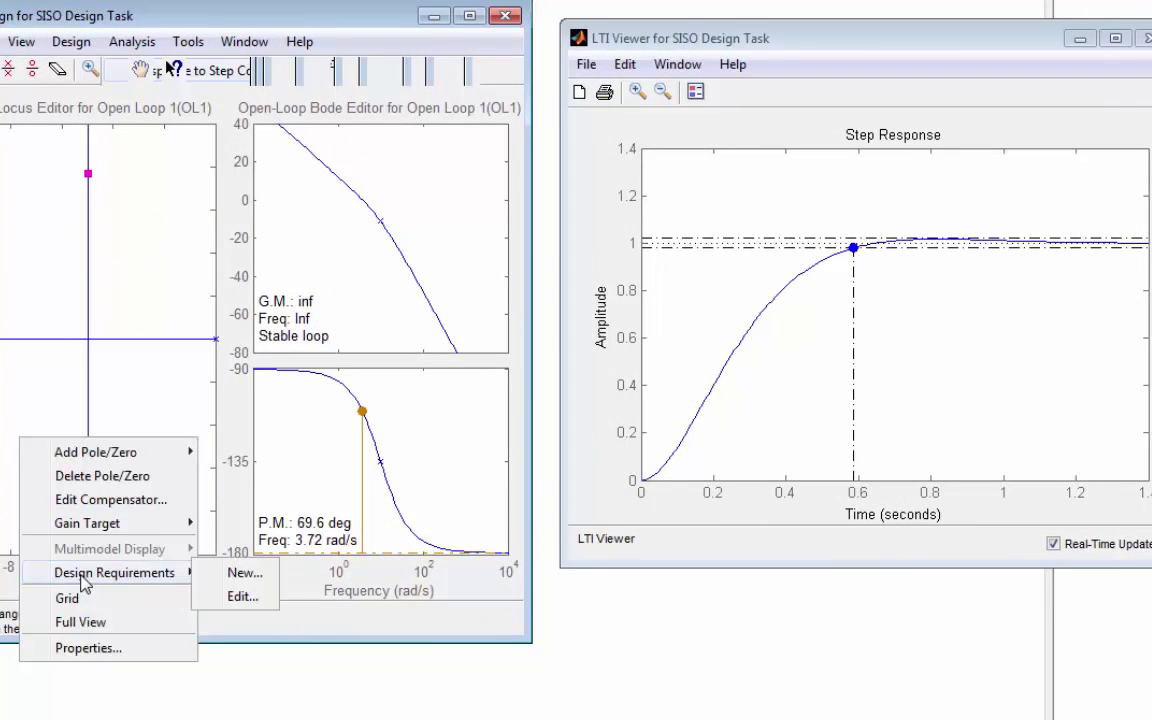
click(233, 578)
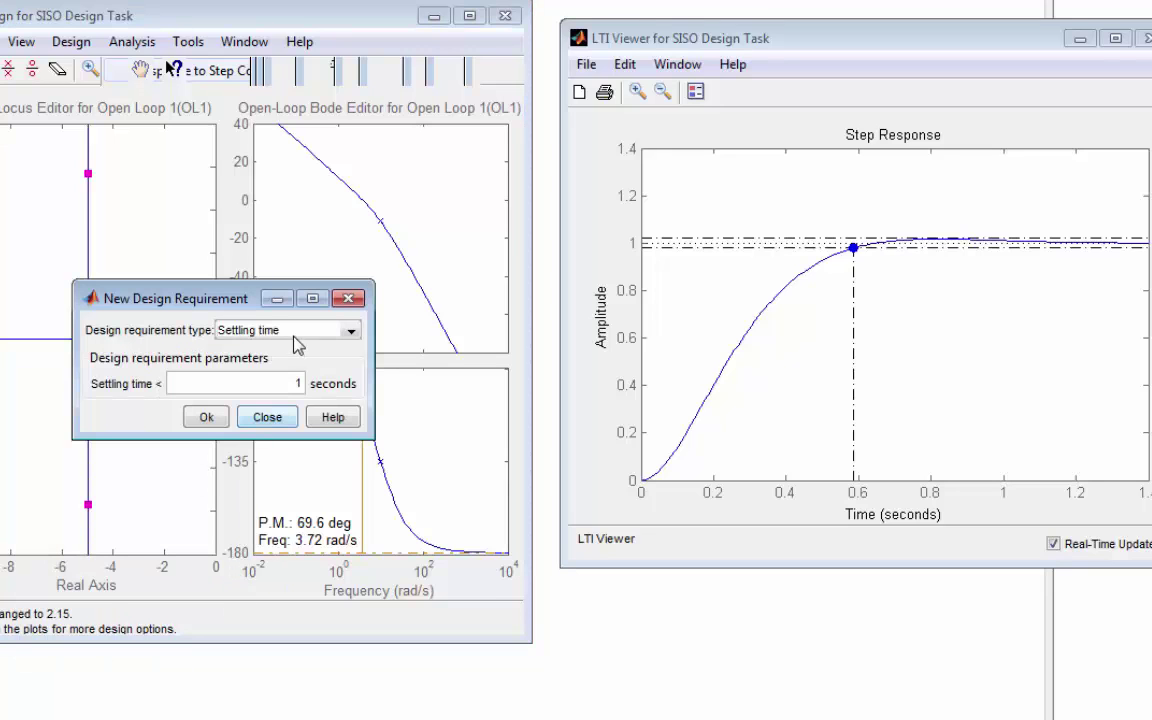
click(301, 383)
key(BackSpace)
text(0.5)
key(Return)
click(206, 417)
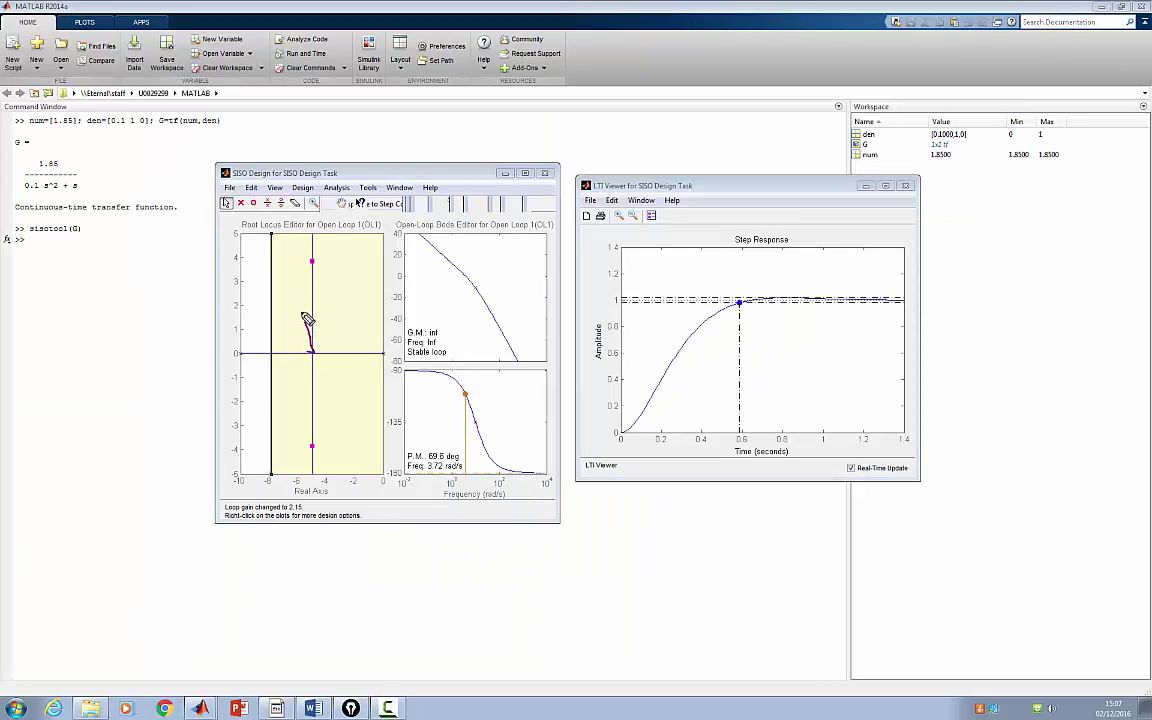
mouse_move(308, 320)
mouse_down()
mouse_move(281, 258)
mouse_move(250, 243)
mouse_up()
mouse_move(318, 374)
mouse_down()
mouse_move(287, 441)
mouse_move(226, 487)
mouse_up()
mouse_move(255, 243)
mouse_down()
mouse_move(275, 262)
mouse_move(252, 232)
mouse_up()
mouse_move(276, 462)
mouse_down()
mouse_move(266, 444)
mouse_move(255, 462)
mouse_up()
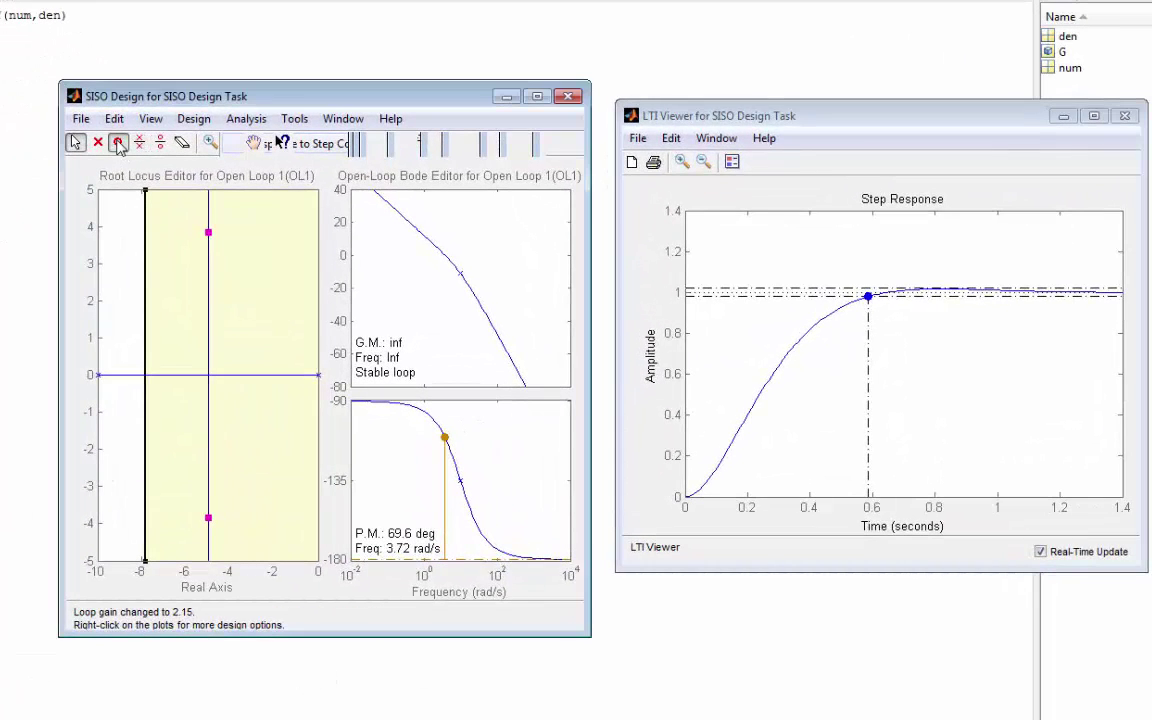
Step: Add a real zero to the compensator on the root locus's negative real axis and move it to about -48.2
click(118, 143)
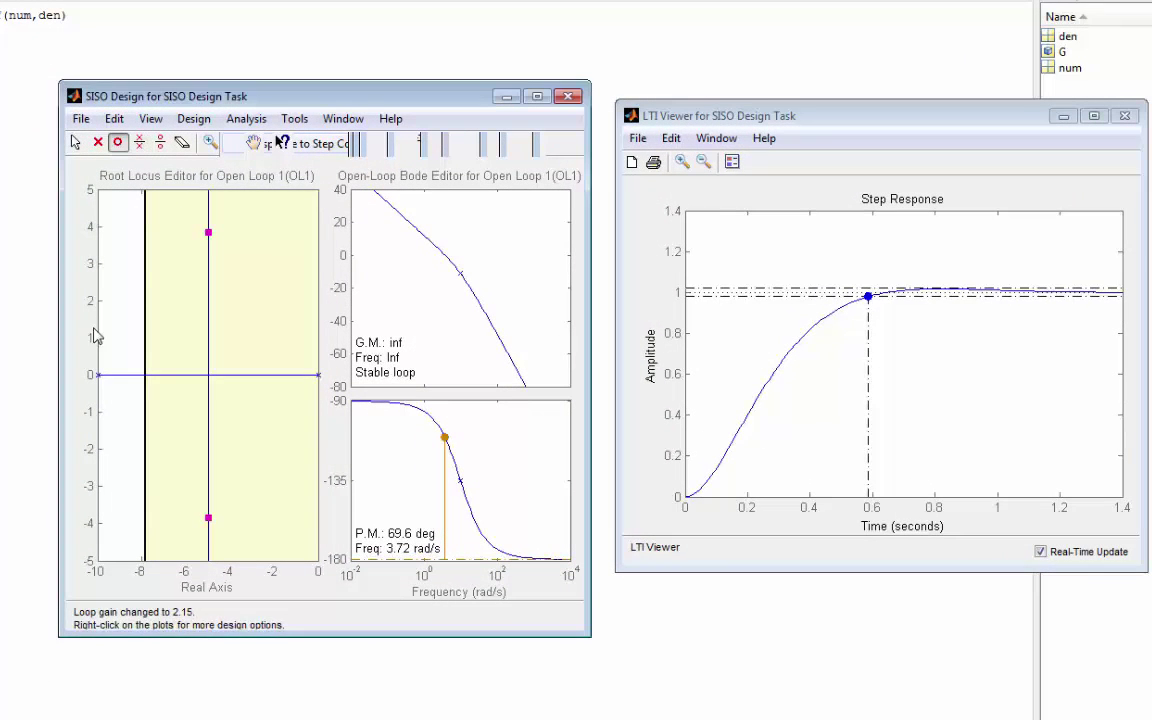
click(118, 377)
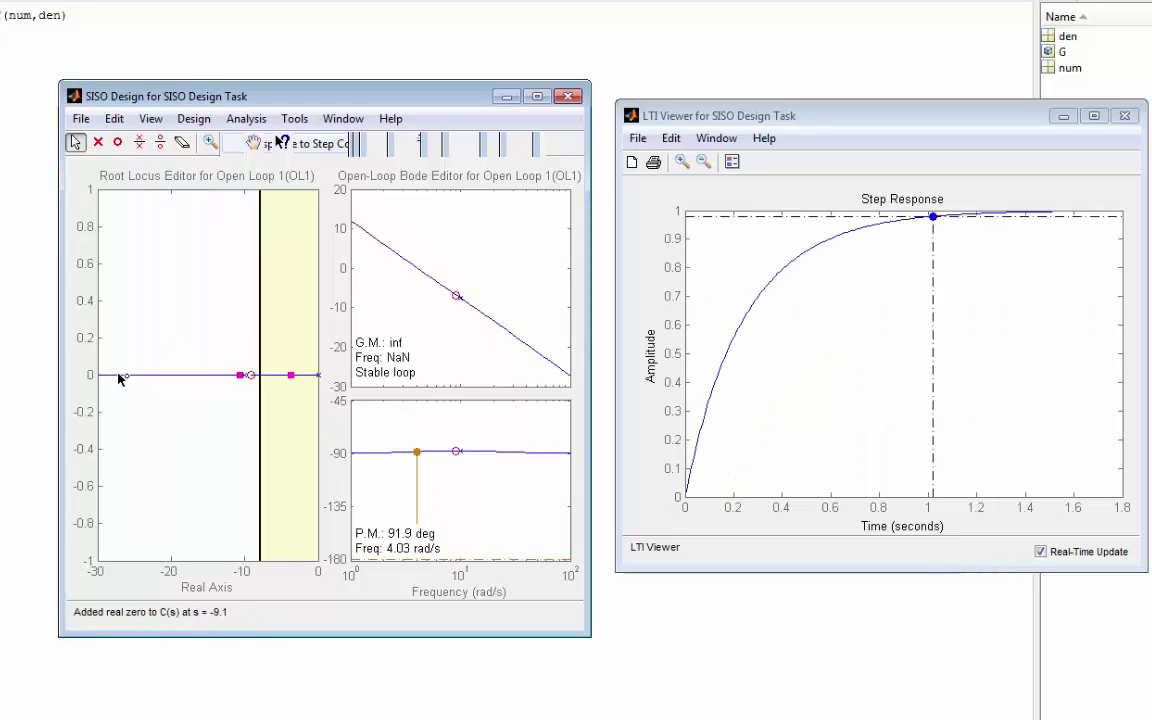
drag(248, 376, 145, 375)
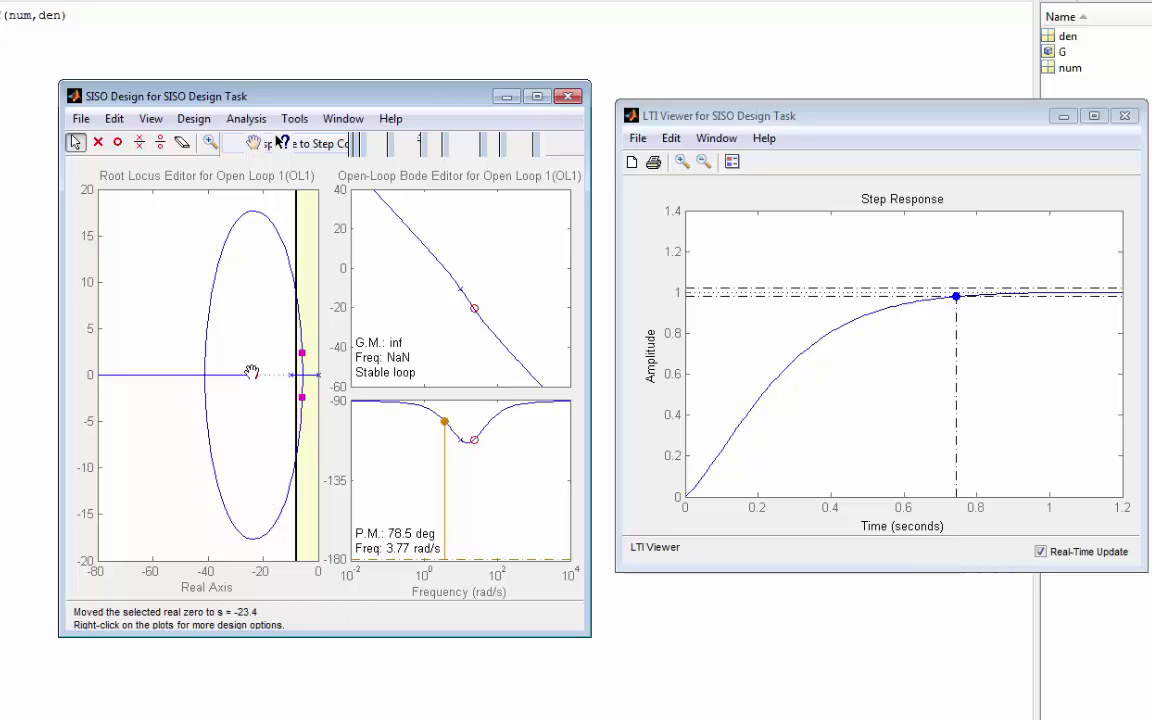
drag(255, 374, 156, 374)
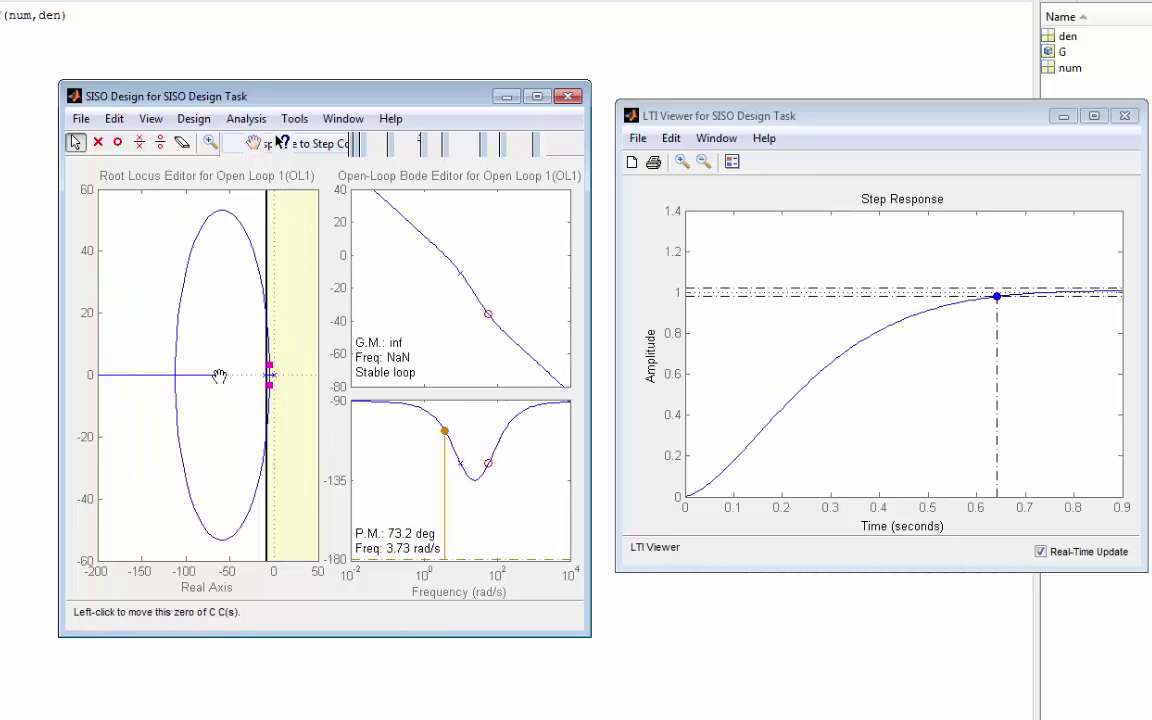
drag(220, 375, 235, 375)
Step: Move the closed-loop pole along the locus to the settling-time boundary, bringing the loop gain to about 14, and check the settling time
drag(309, 360, 306, 321)
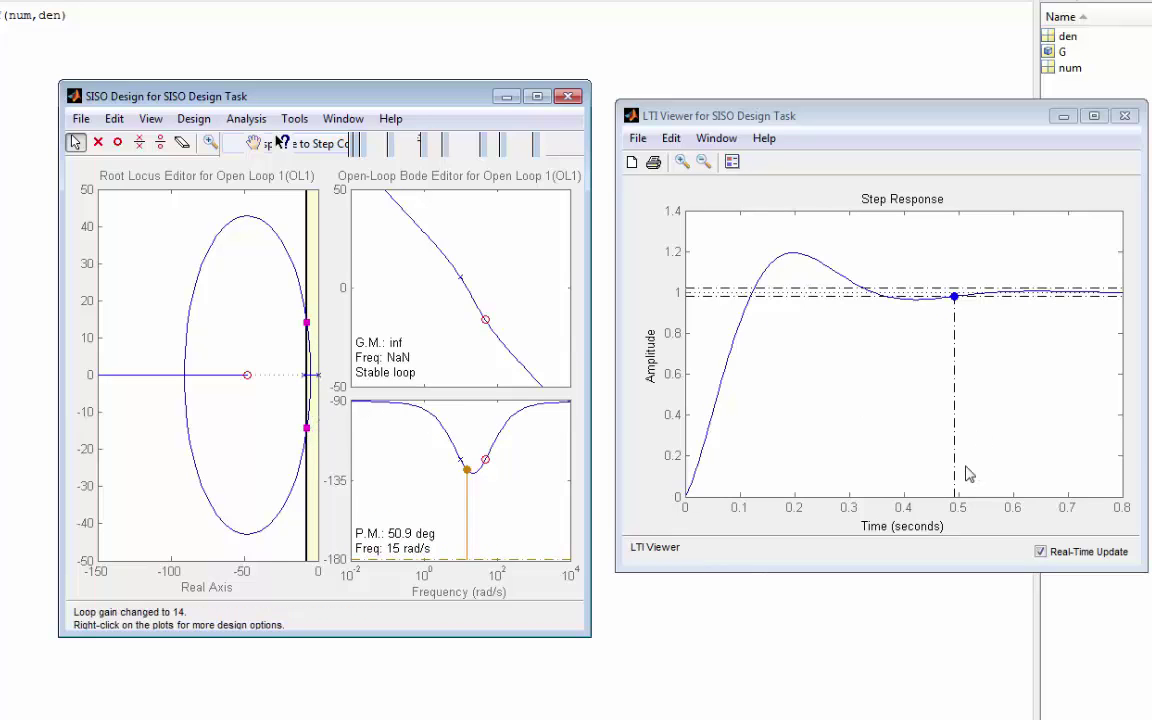
click(955, 310)
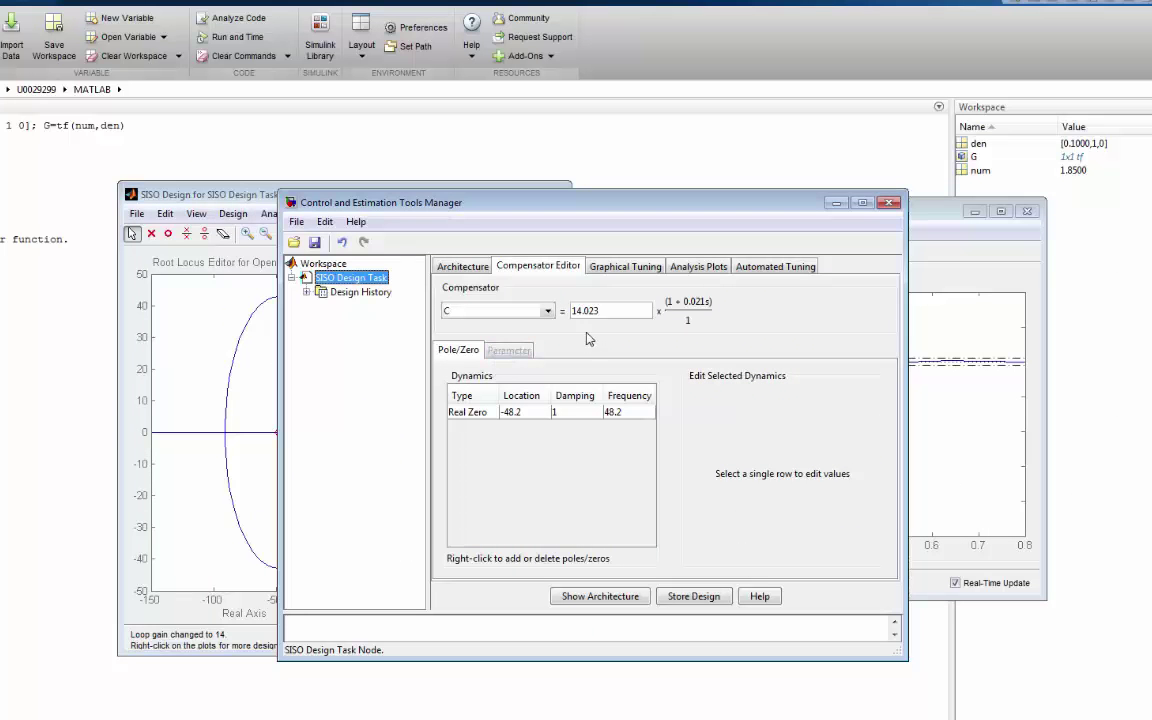
Step: Set the compensator's real zero location to -50 and its gain to 14, and minimize the Control and Estimation Tools Manager
click(525, 417)
click(787, 473)
drag(797, 473, 774, 473)
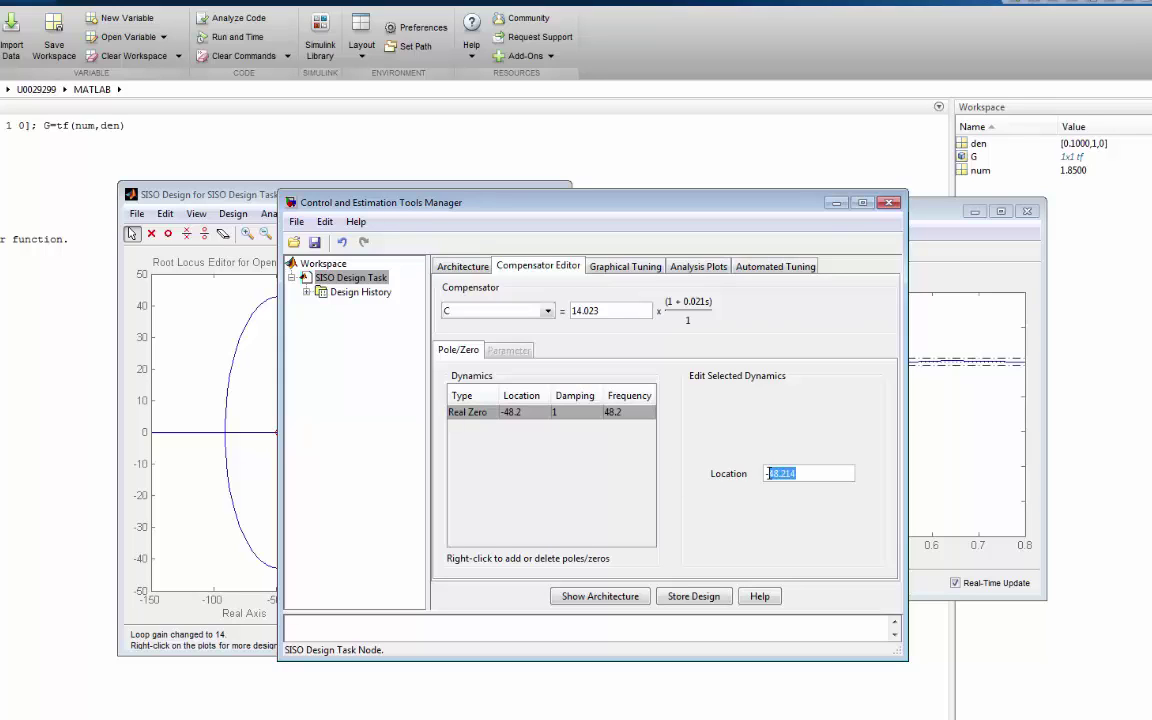
text(-50)
key(Return)
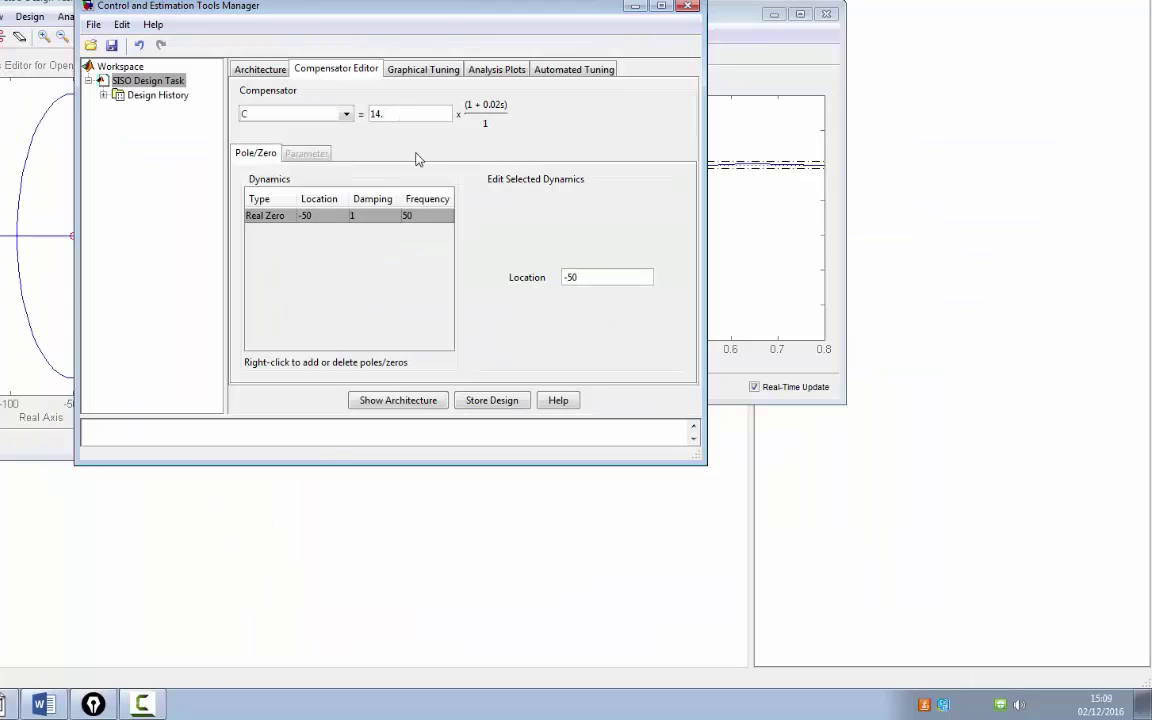
key(BackSpace)
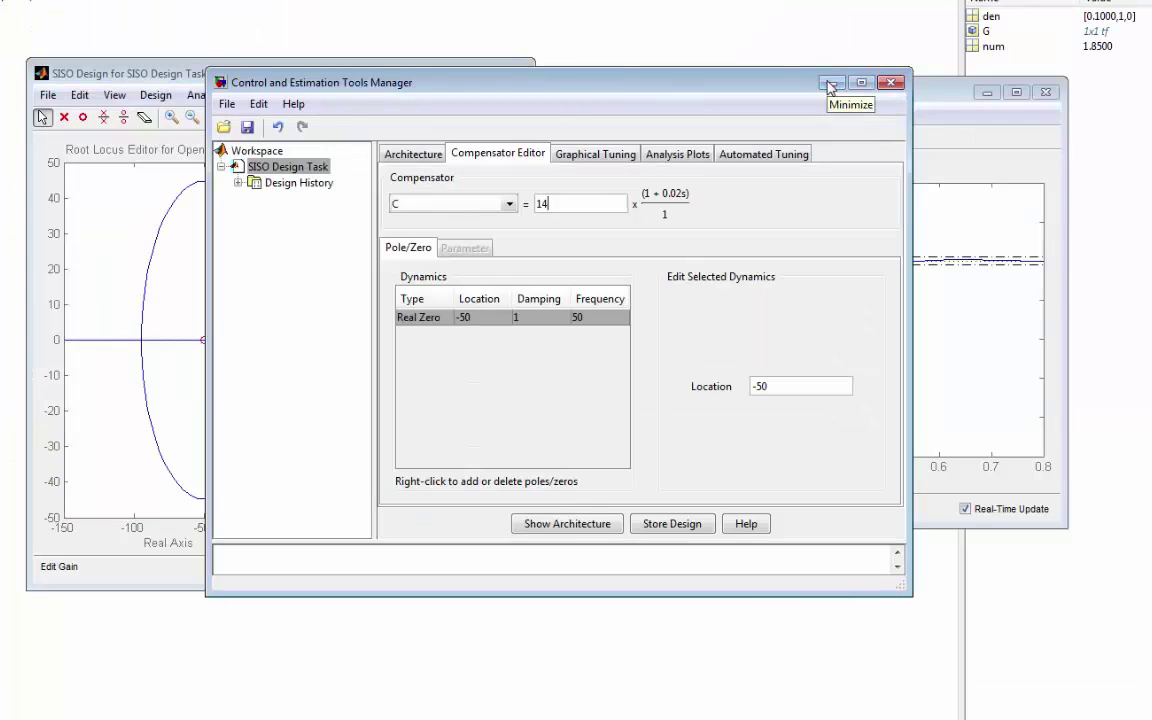
click(830, 84)
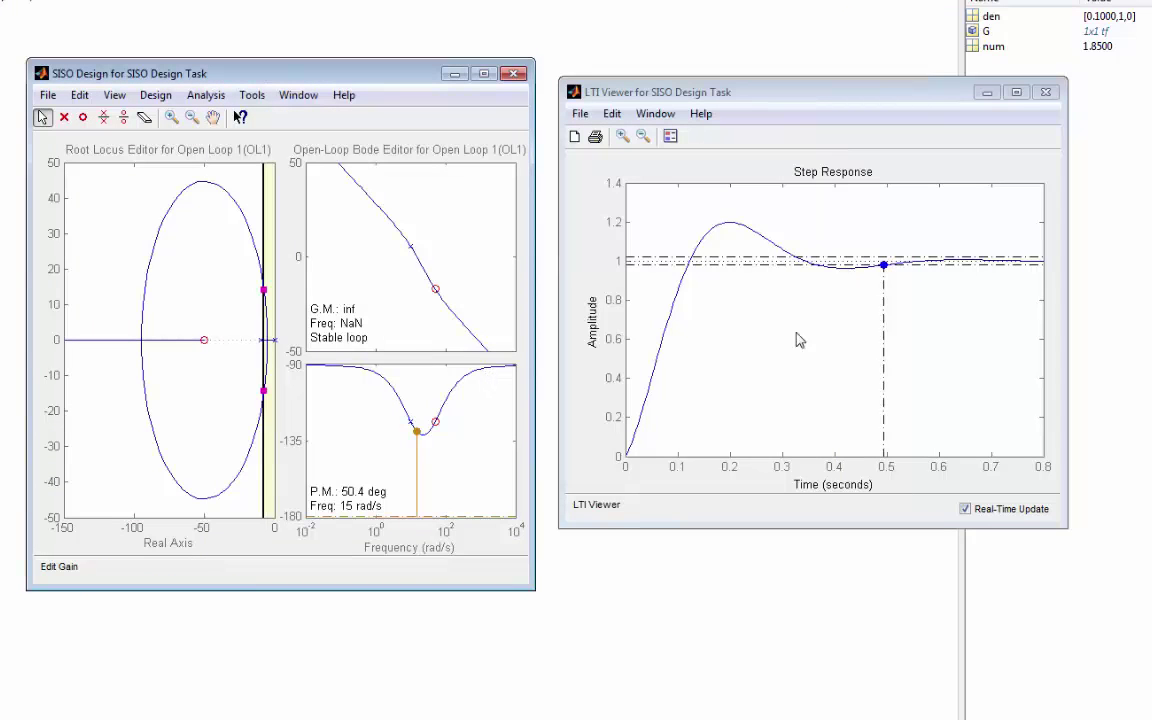
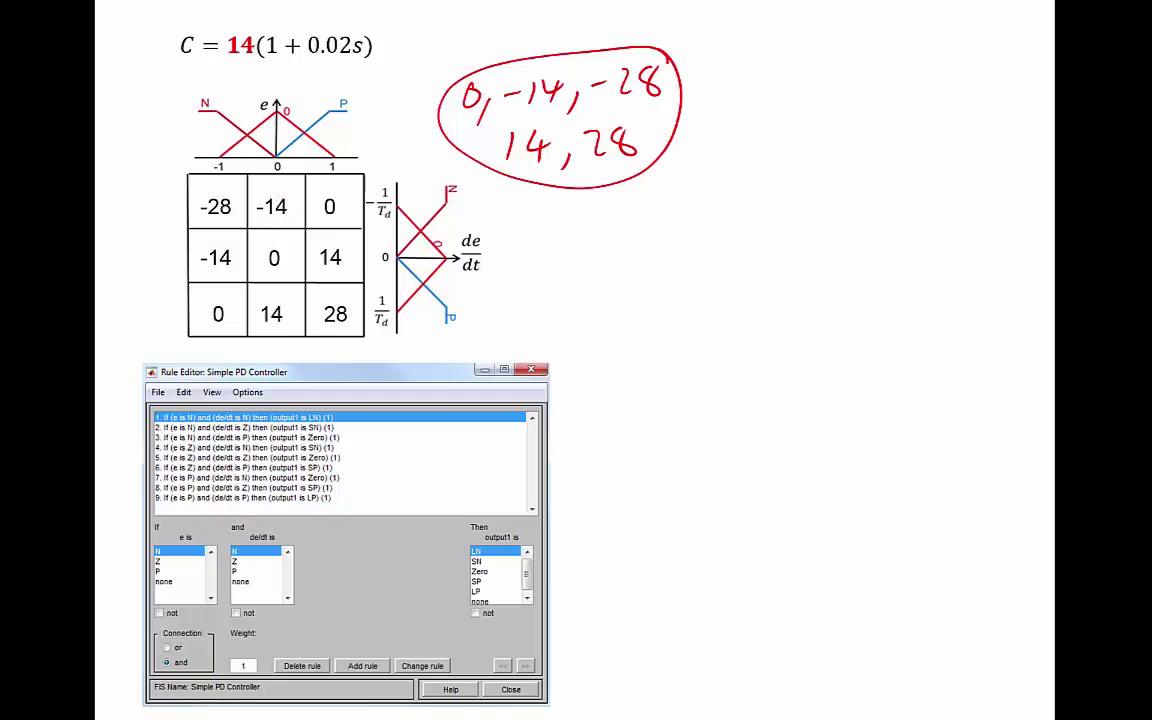
drag(207, 112, 212, 196)
mouse_move(453, 197)
mouse_down()
mouse_move(213, 211)
mouse_move(192, 202)
mouse_move(232, 190)
mouse_up()
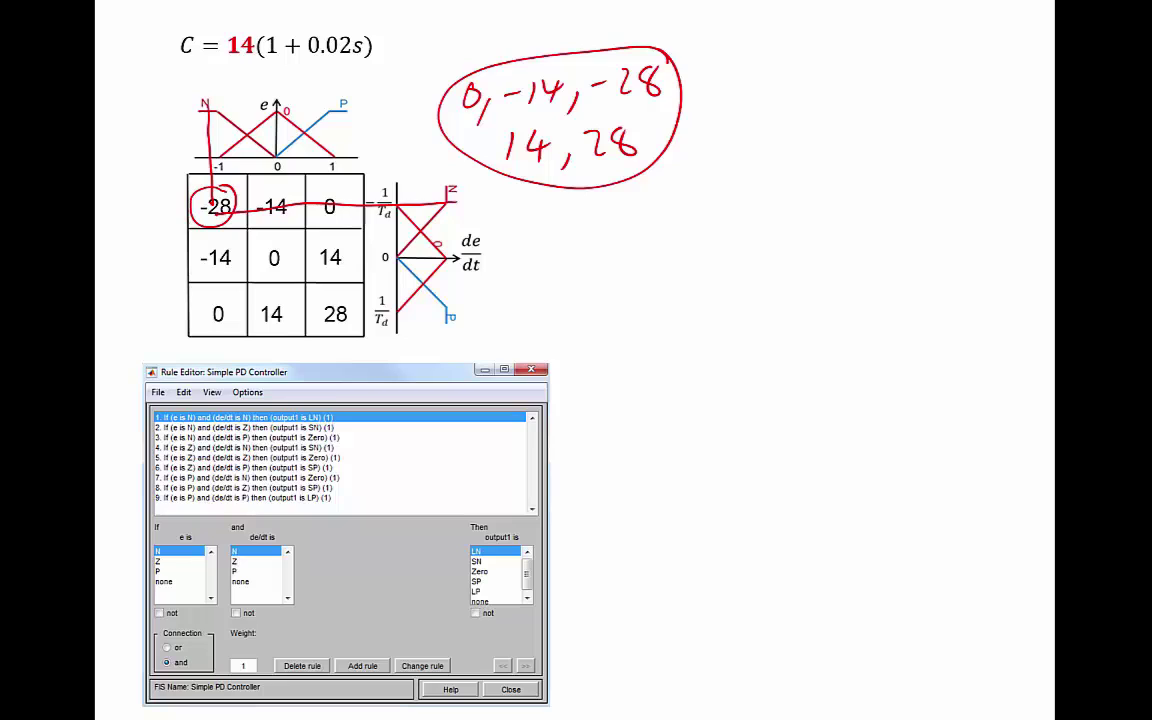
mouse_move(114, 180)
mouse_down()
mouse_move(114, 207)
mouse_move(130, 205)
mouse_up()
mouse_move(134, 203)
mouse_down()
mouse_move(137, 174)
mouse_move(154, 170)
mouse_up()
drag(440, 256, 197, 259)
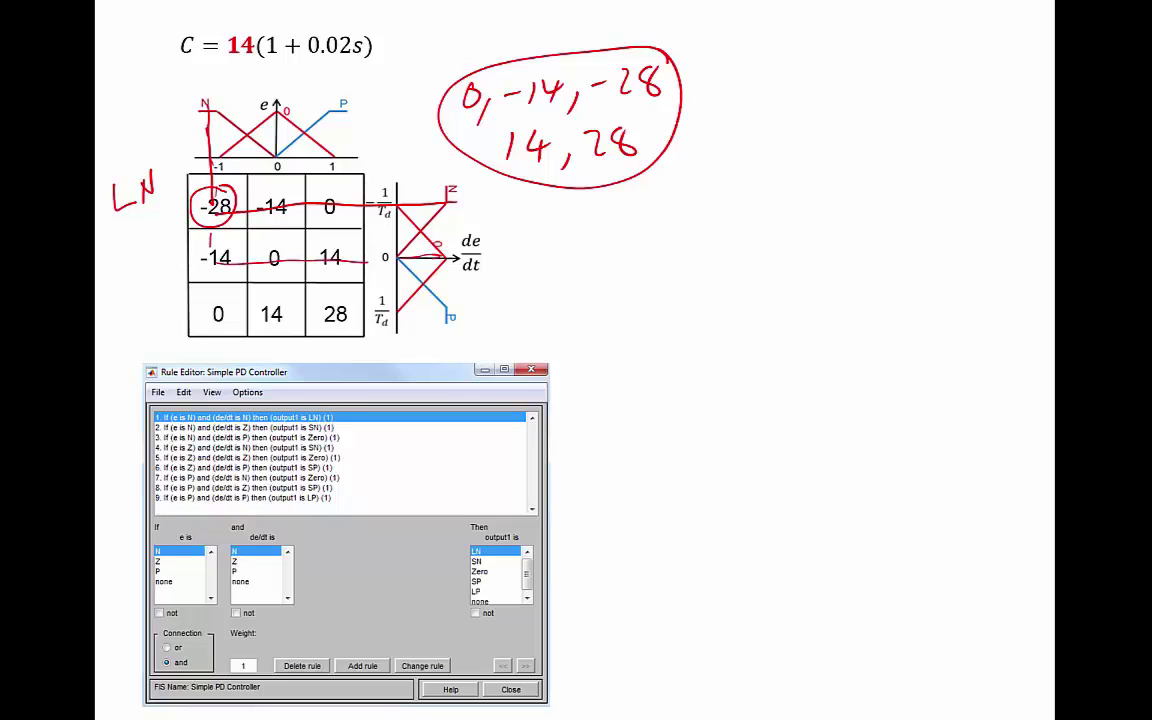
mouse_move(218, 237)
mouse_down()
mouse_move(200, 270)
mouse_move(222, 237)
mouse_up()
mouse_move(128, 282)
mouse_down()
mouse_move(130, 252)
mouse_move(141, 250)
mouse_move(108, 266)
mouse_move(106, 293)
mouse_up()
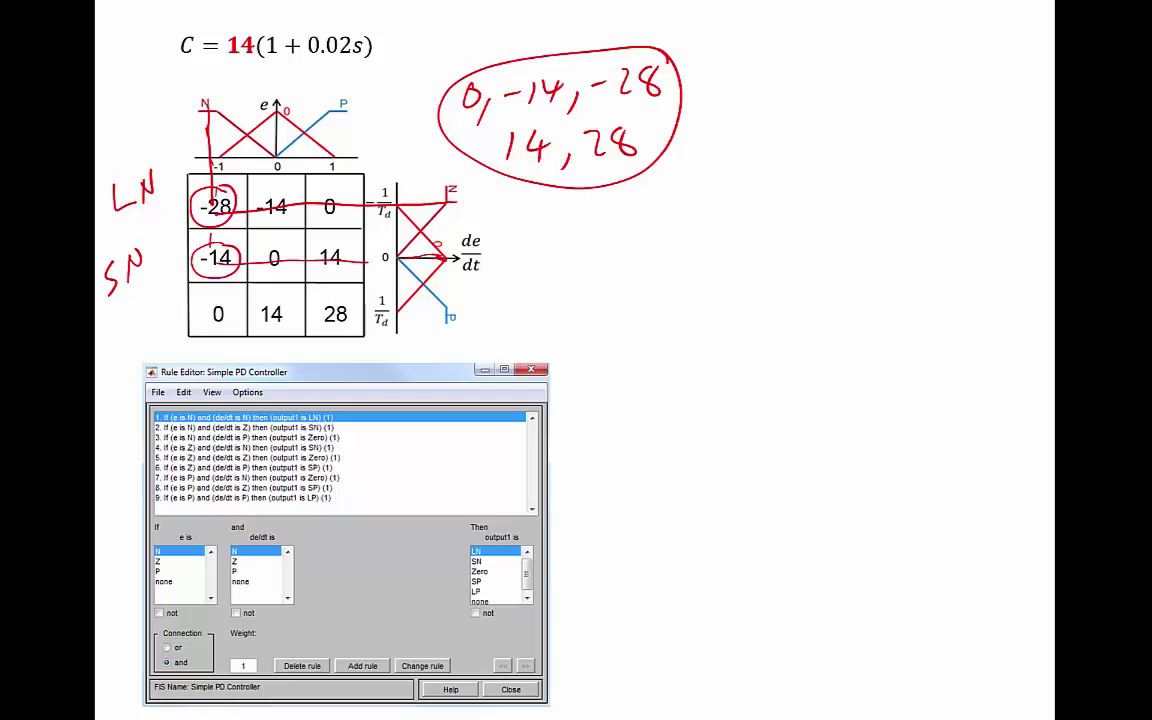
mouse_move(170, 362)
mouse_down()
mouse_move(155, 372)
mouse_move(172, 364)
mouse_up()
key(Right)
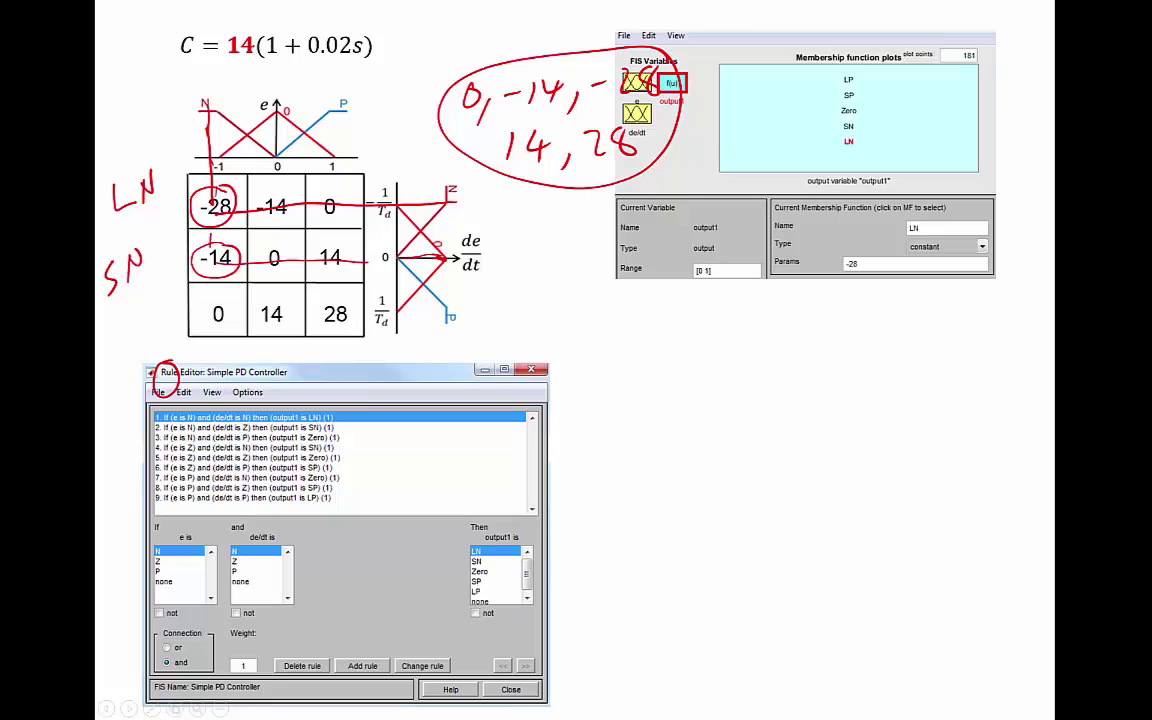
key(Right)
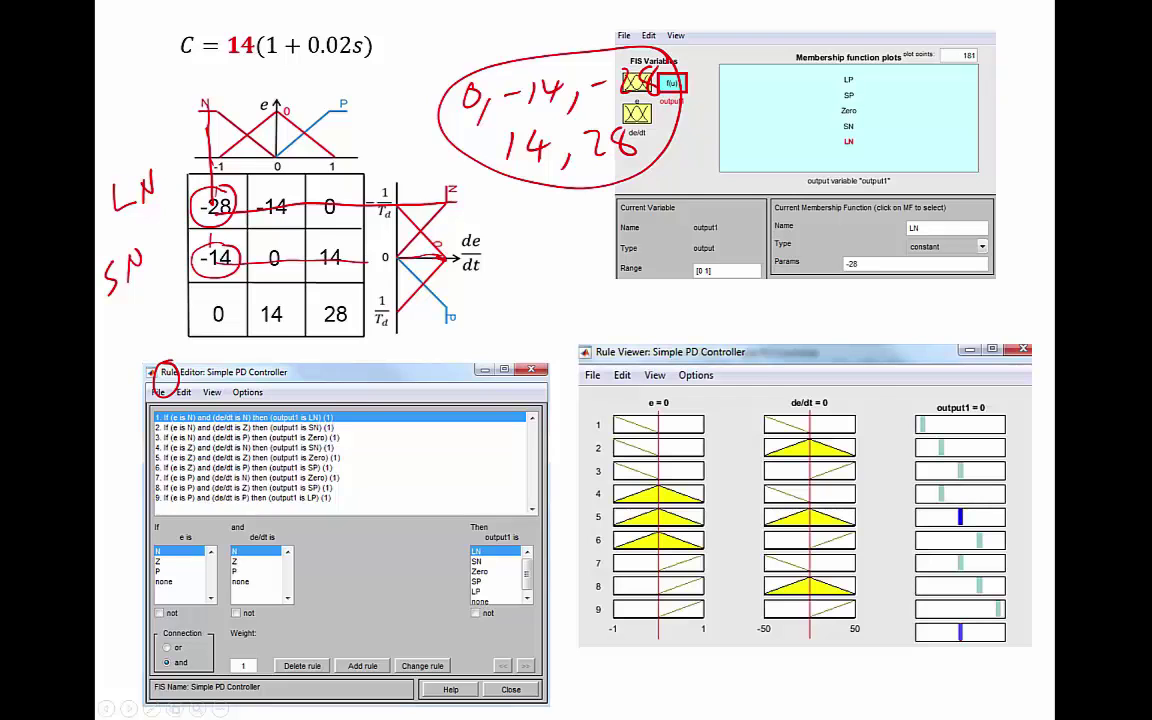
key(Right)
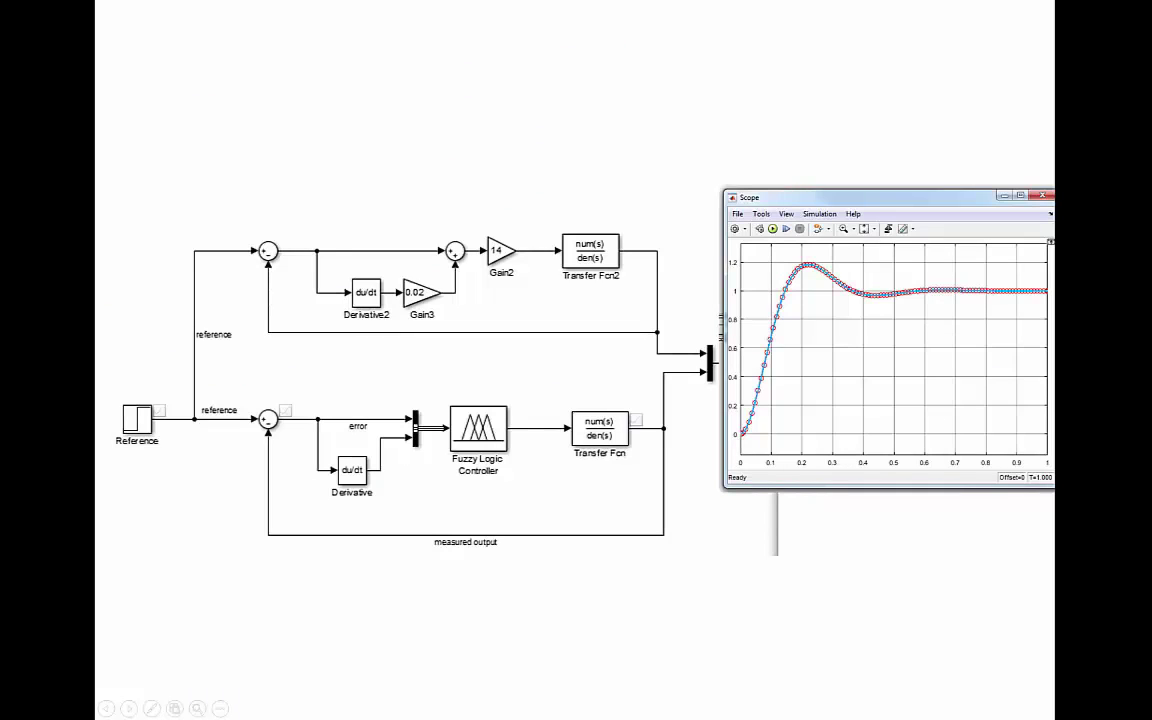
mouse_move(647, 180)
mouse_down()
mouse_move(270, 197)
mouse_move(246, 213)
mouse_move(247, 315)
mouse_move(265, 345)
mouse_move(594, 370)
mouse_move(536, 262)
mouse_move(562, 186)
mouse_up()
mouse_move(641, 198)
mouse_down()
mouse_move(609, 225)
mouse_move(672, 222)
mouse_up()
mouse_move(527, 480)
mouse_down()
mouse_move(524, 388)
mouse_move(300, 390)
mouse_move(299, 490)
mouse_move(400, 508)
mouse_move(525, 485)
mouse_up()
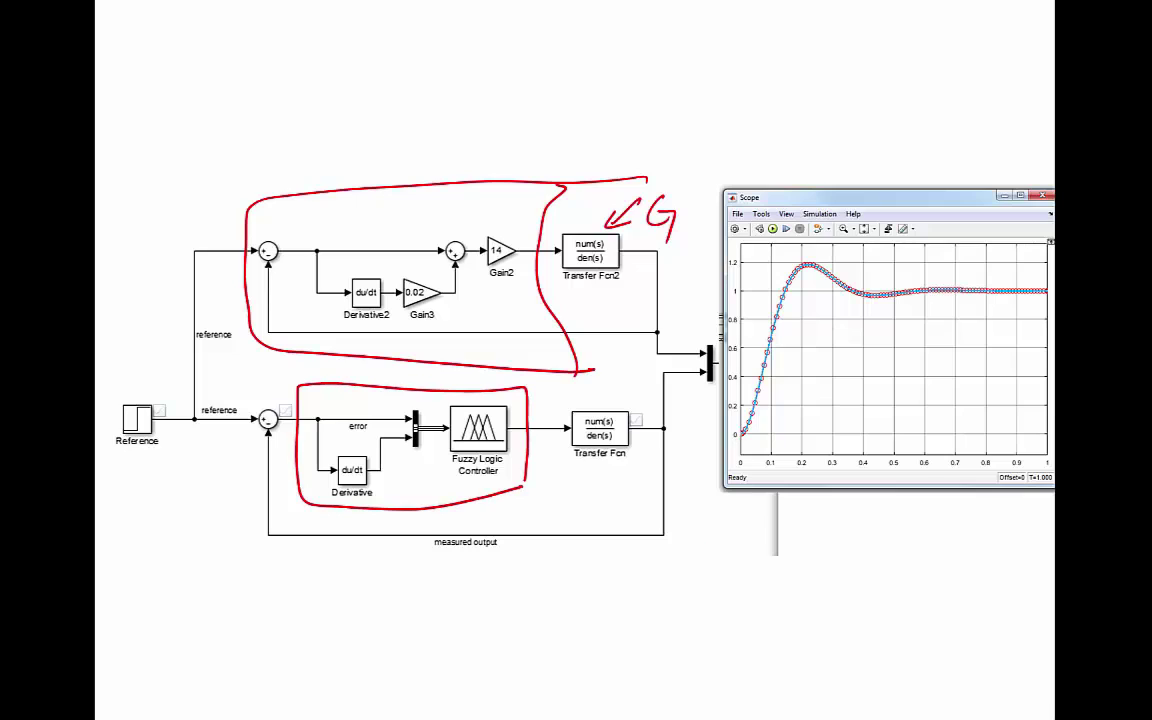
mouse_move(705, 547)
mouse_down()
mouse_move(790, 410)
mouse_move(790, 437)
mouse_up()
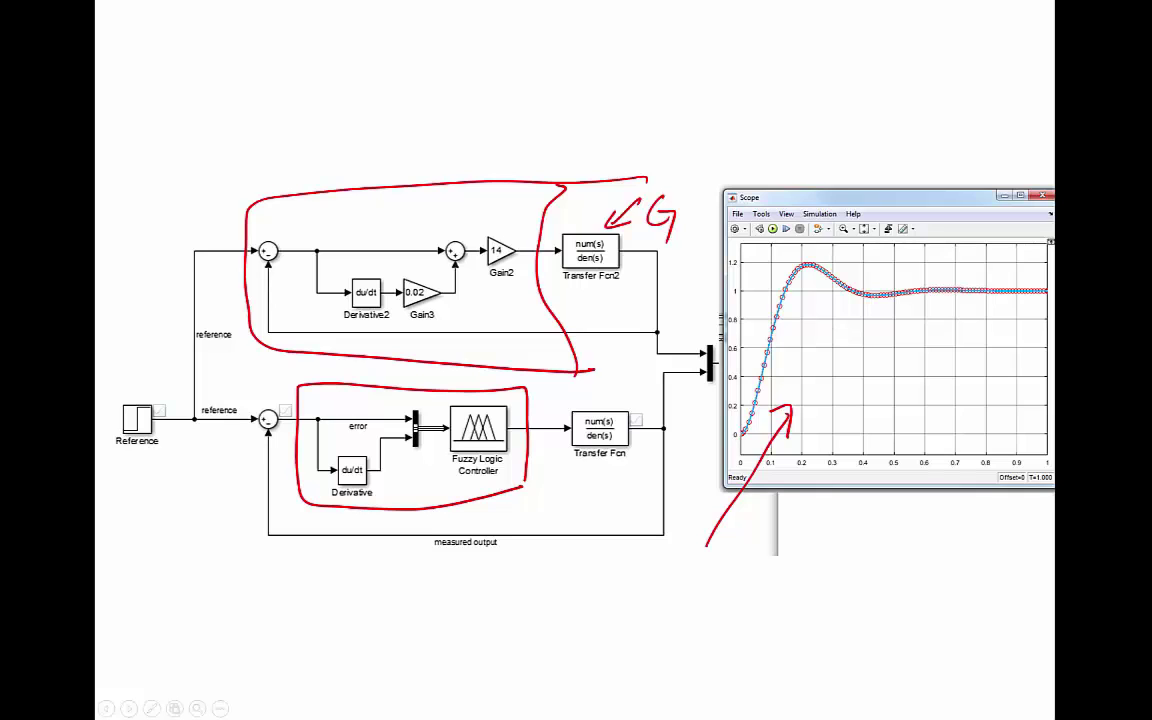
Step: Switch to MATLAB's FIS Editor, create a new Sugeno fuzzy inference system and place its window over the untitled Mamdani one
key(alt+Tab)
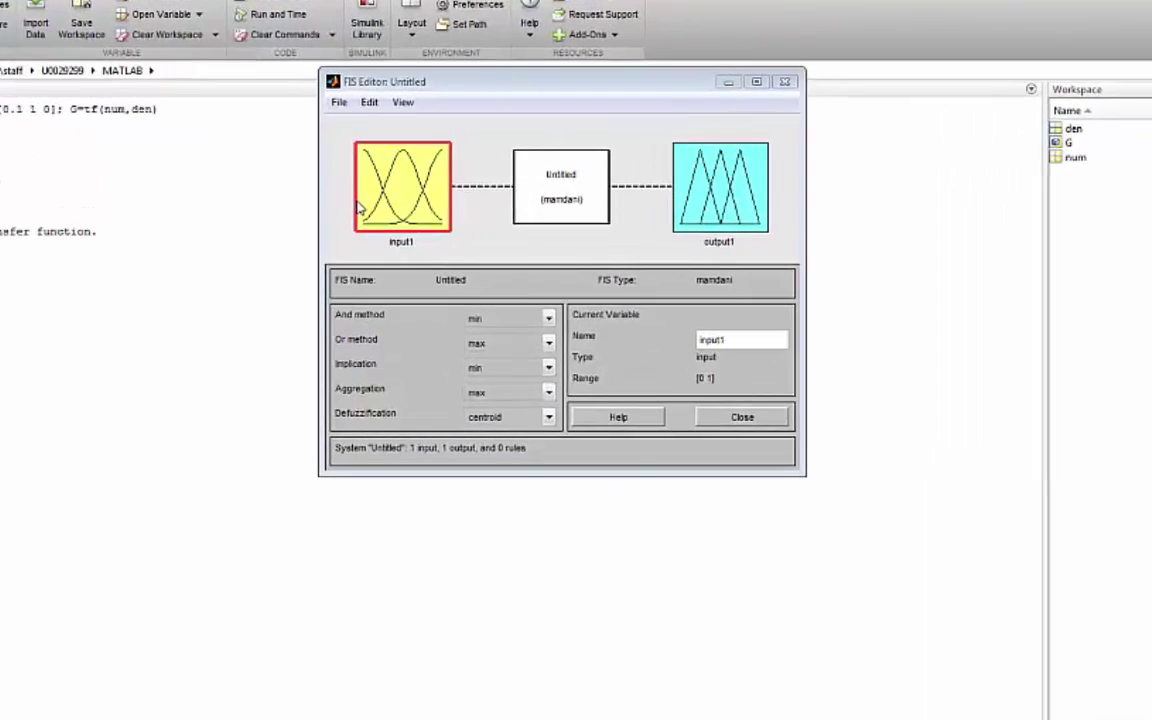
click(334, 97)
mouse_move(340, 120)
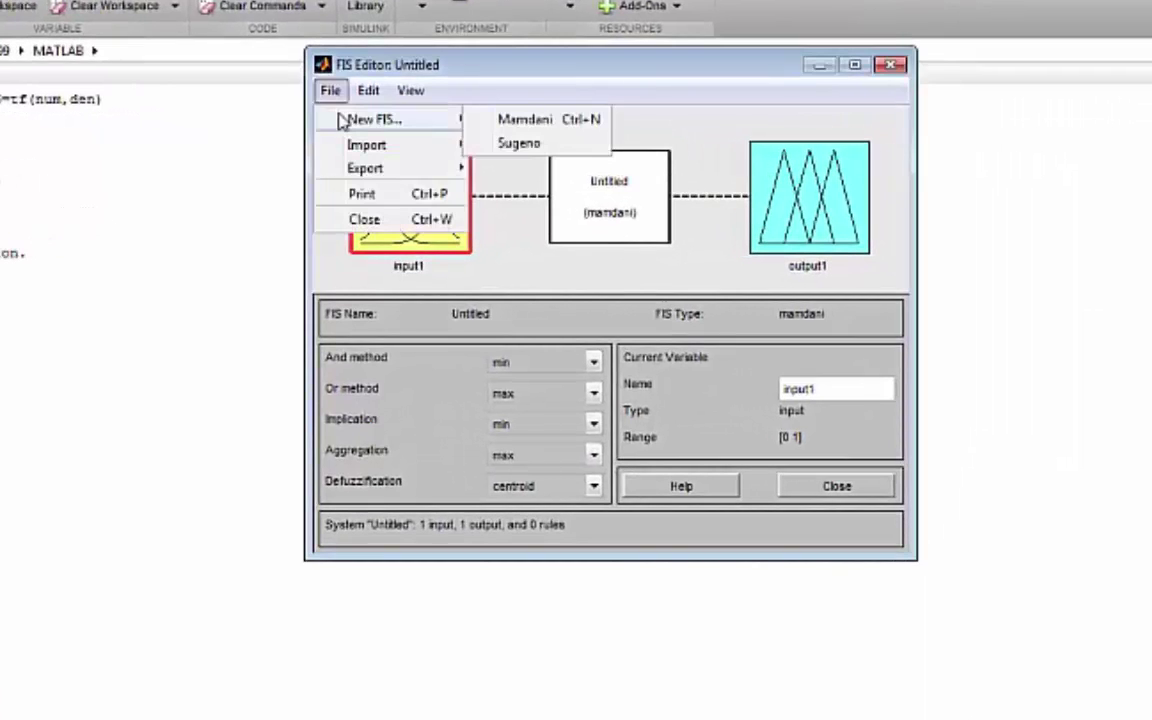
click(519, 144)
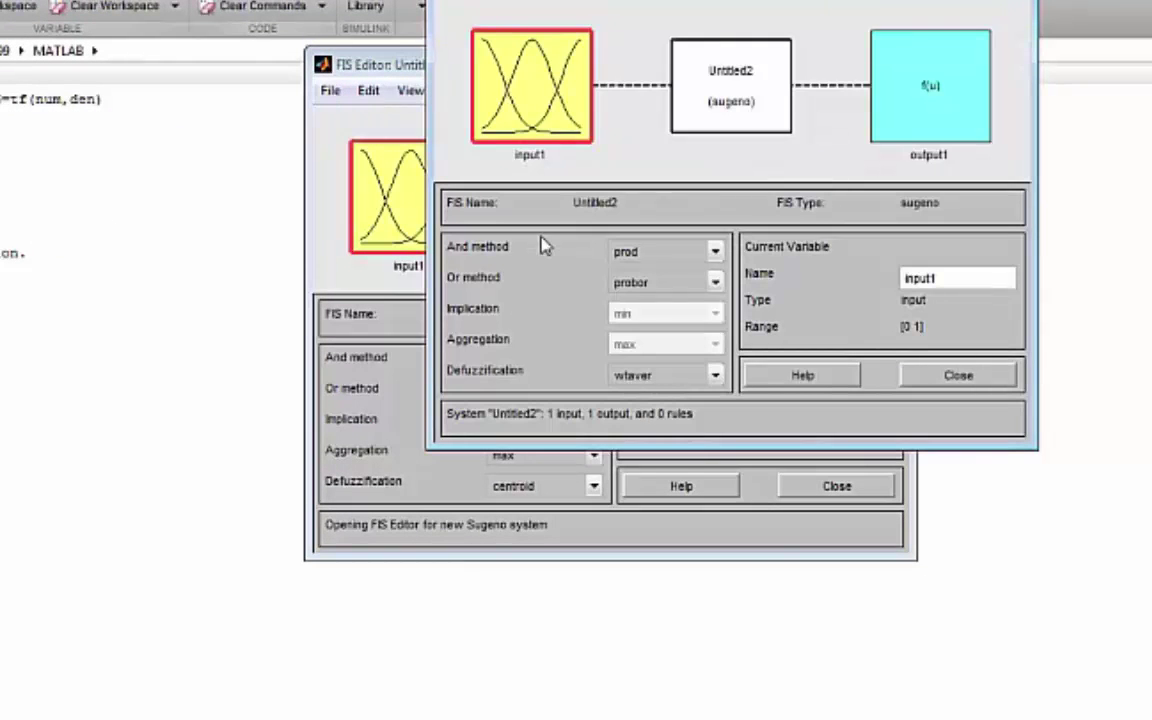
drag(678, 5, 571, 67)
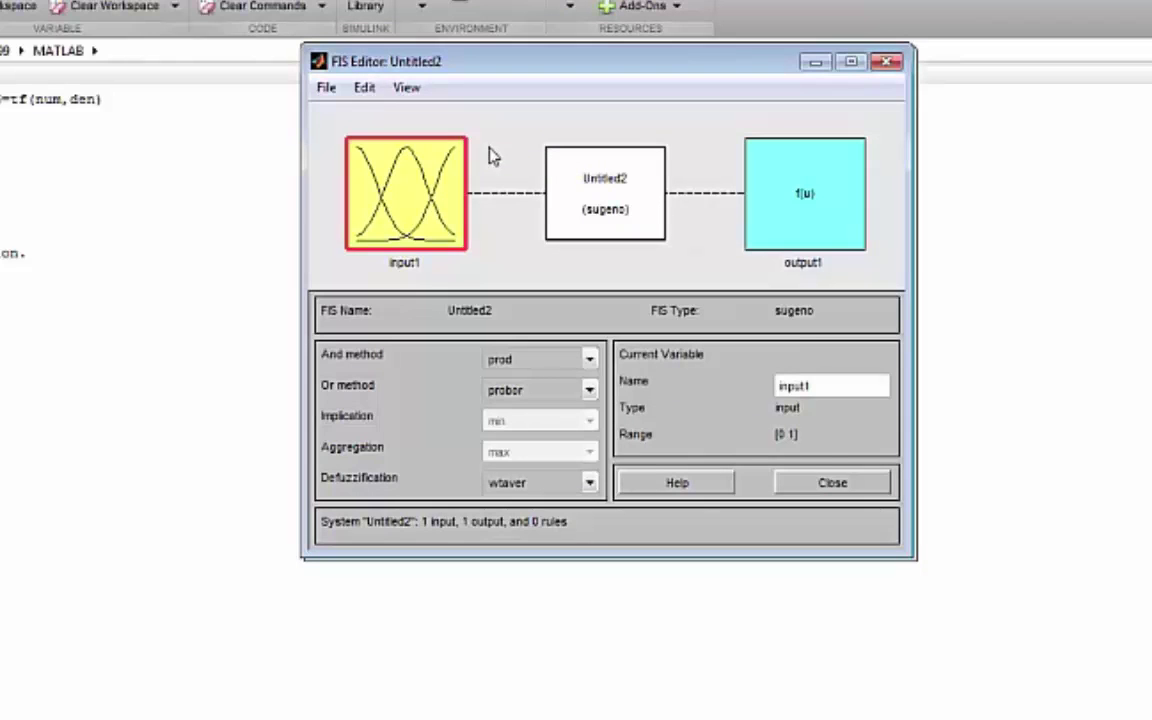
Step: Add a second input variable to the Sugeno fuzzy inference system
click(320, 188)
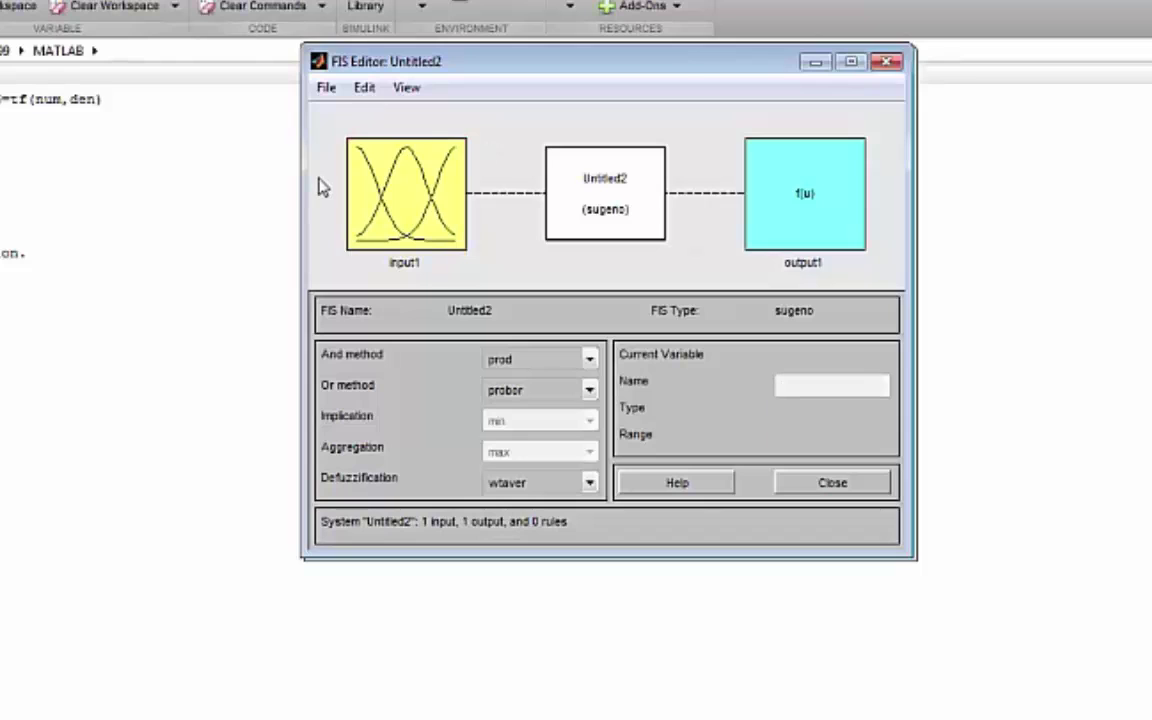
click(365, 96)
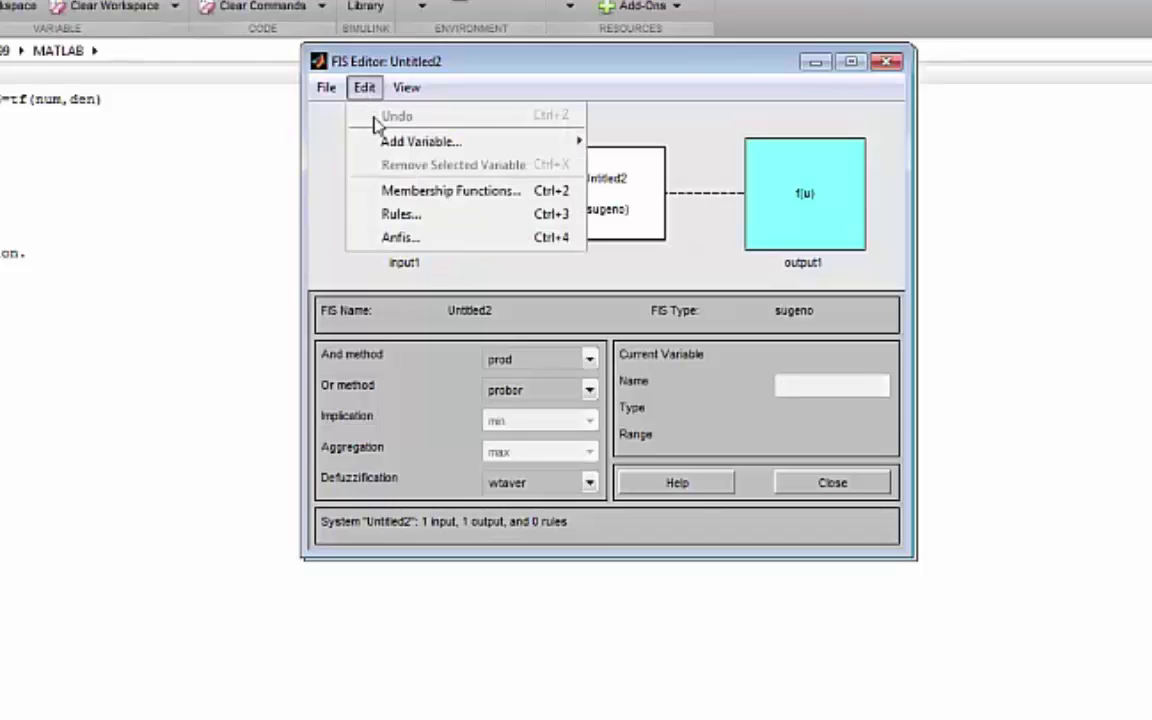
mouse_move(395, 150)
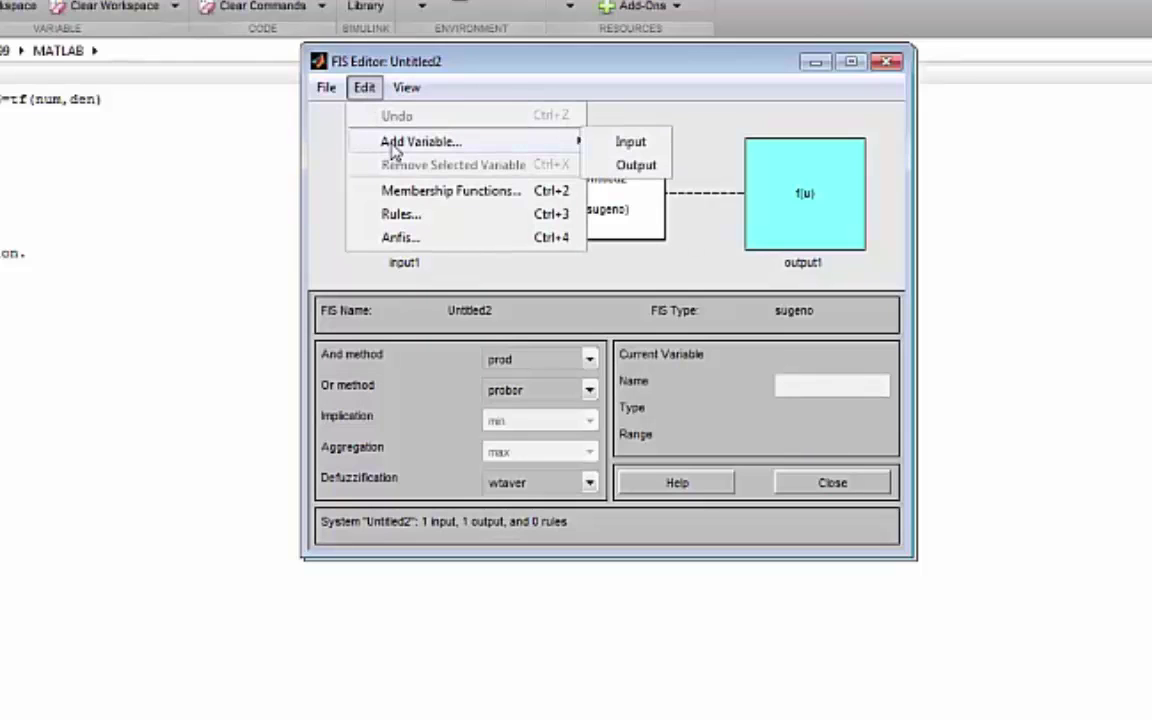
click(630, 142)
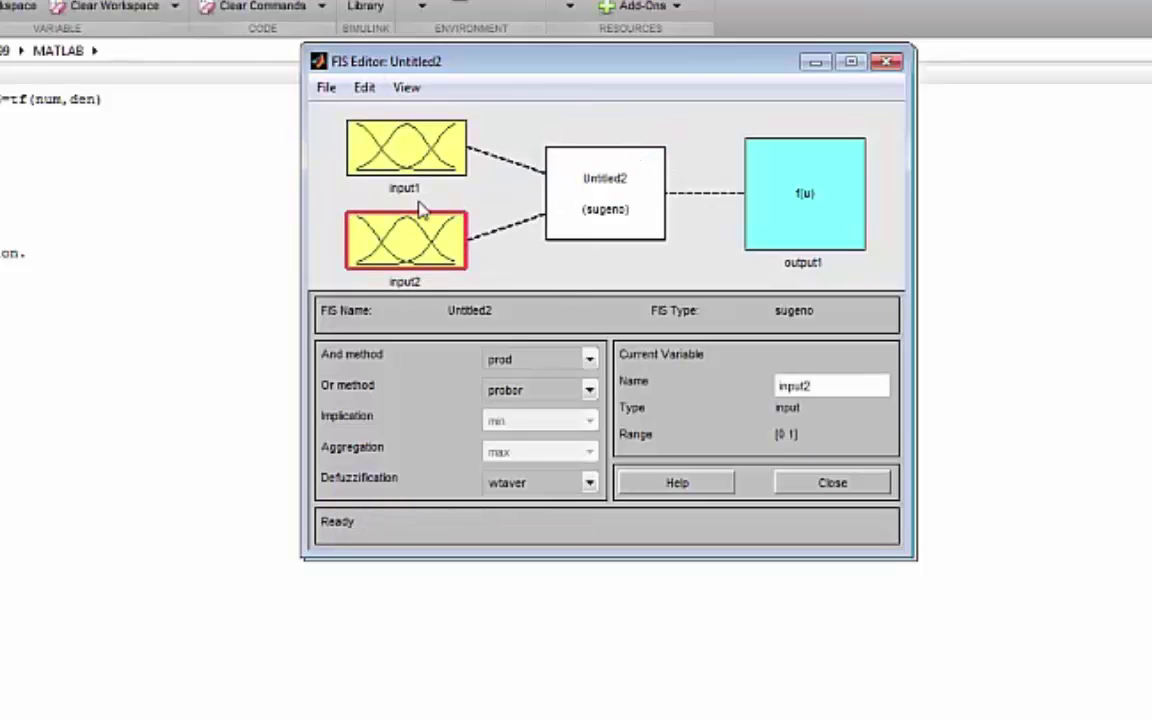
Step: Rename the first input variable e and the second input variable de/dt
click(376, 162)
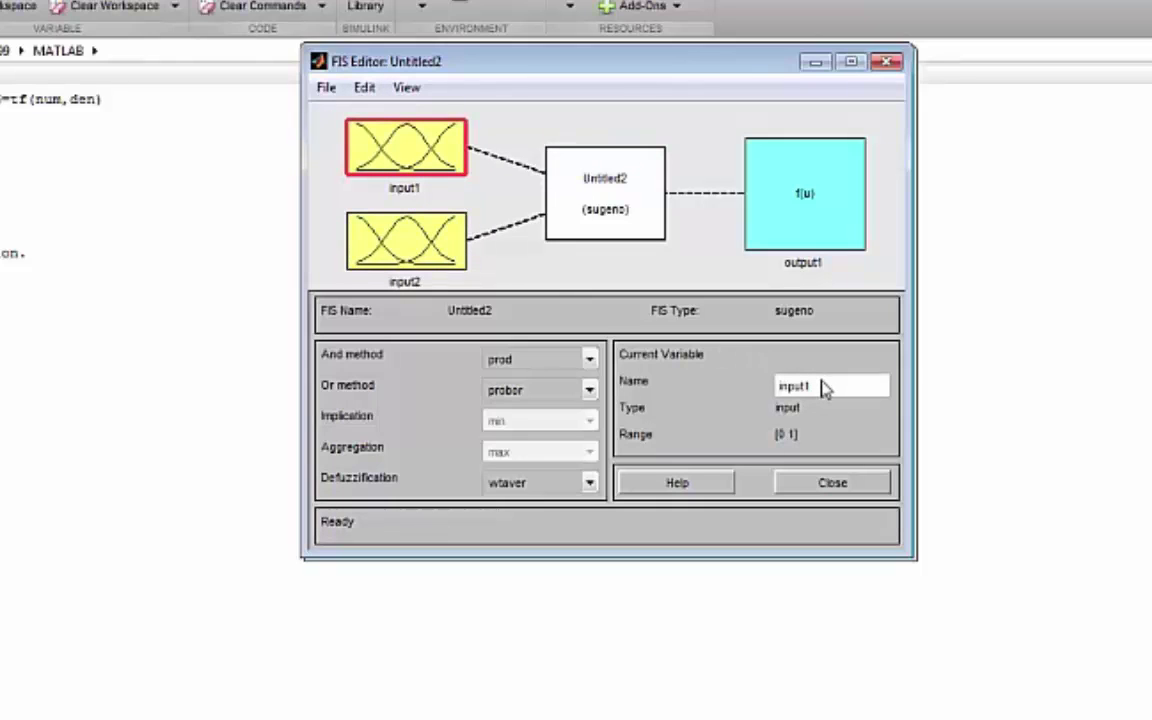
drag(823, 386, 779, 391)
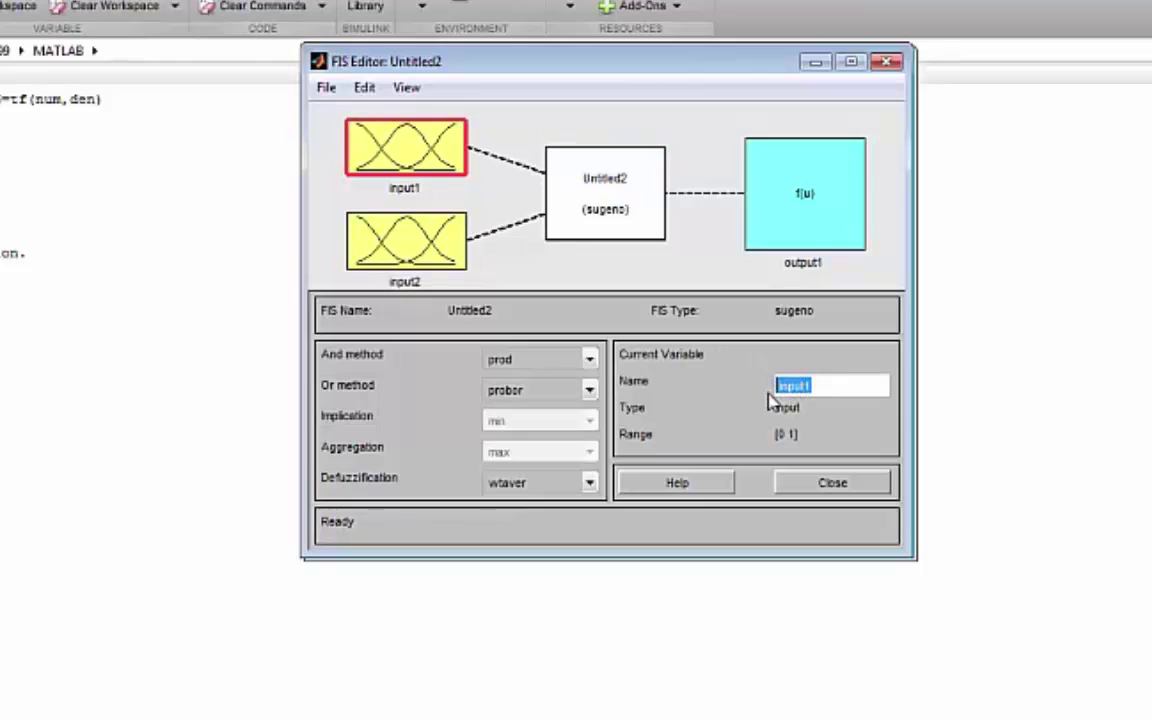
text(e)
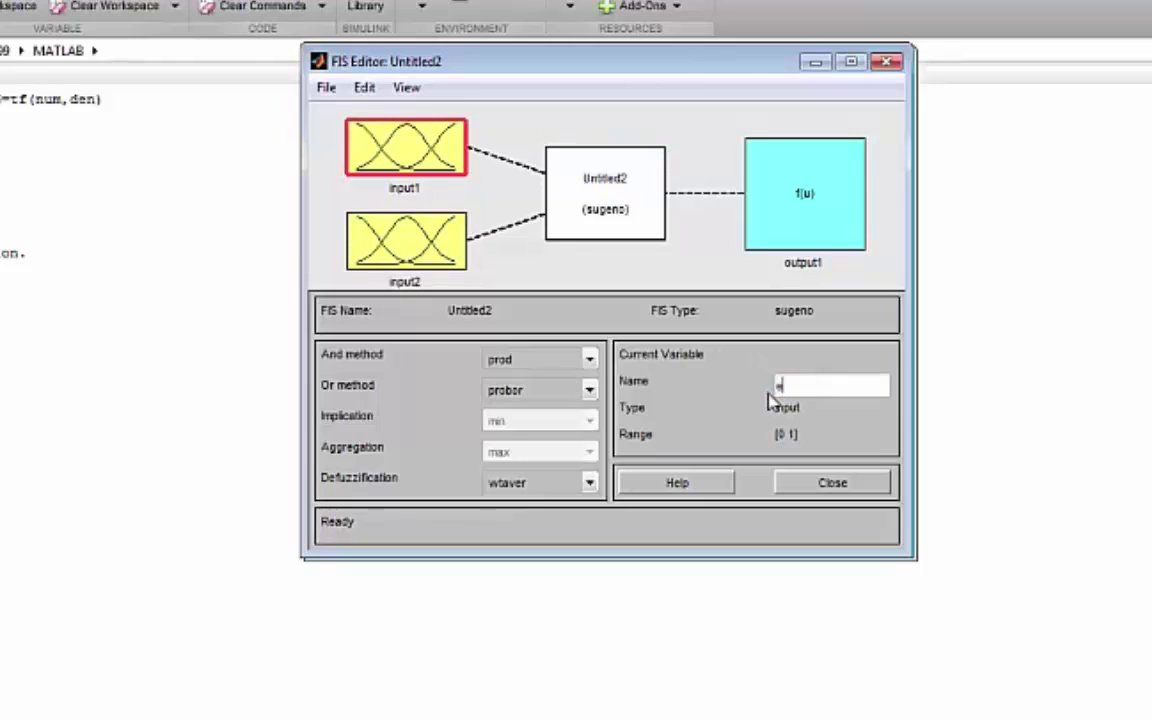
click(406, 240)
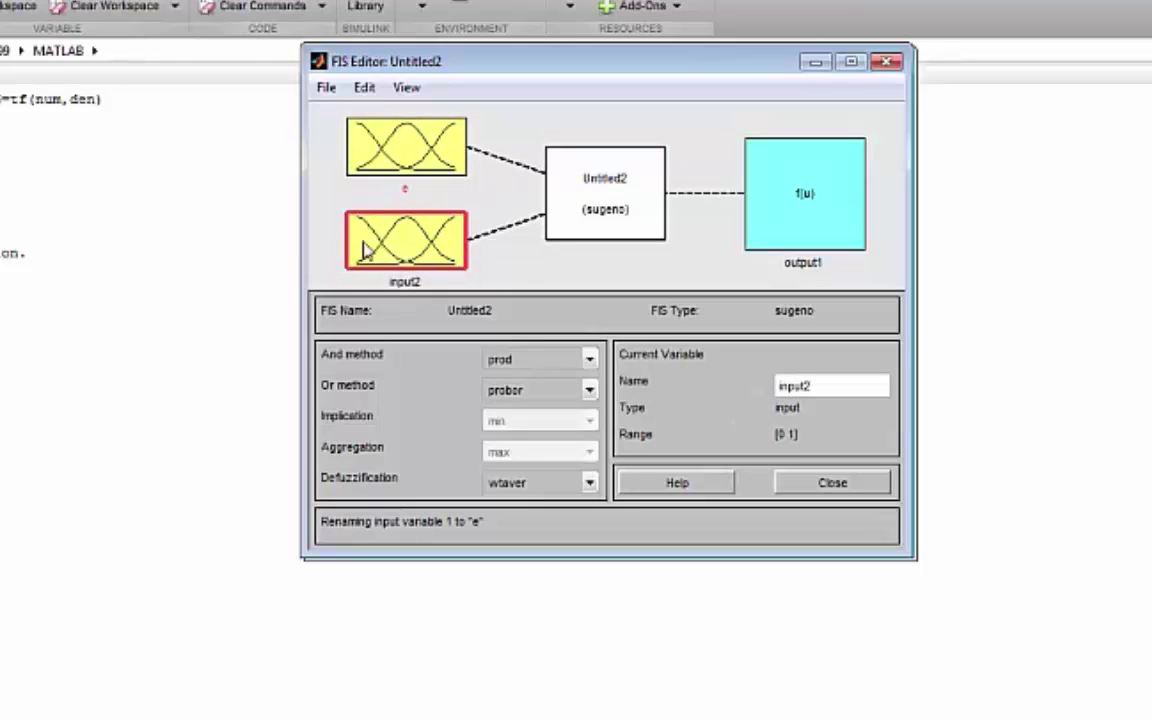
drag(828, 386, 781, 396)
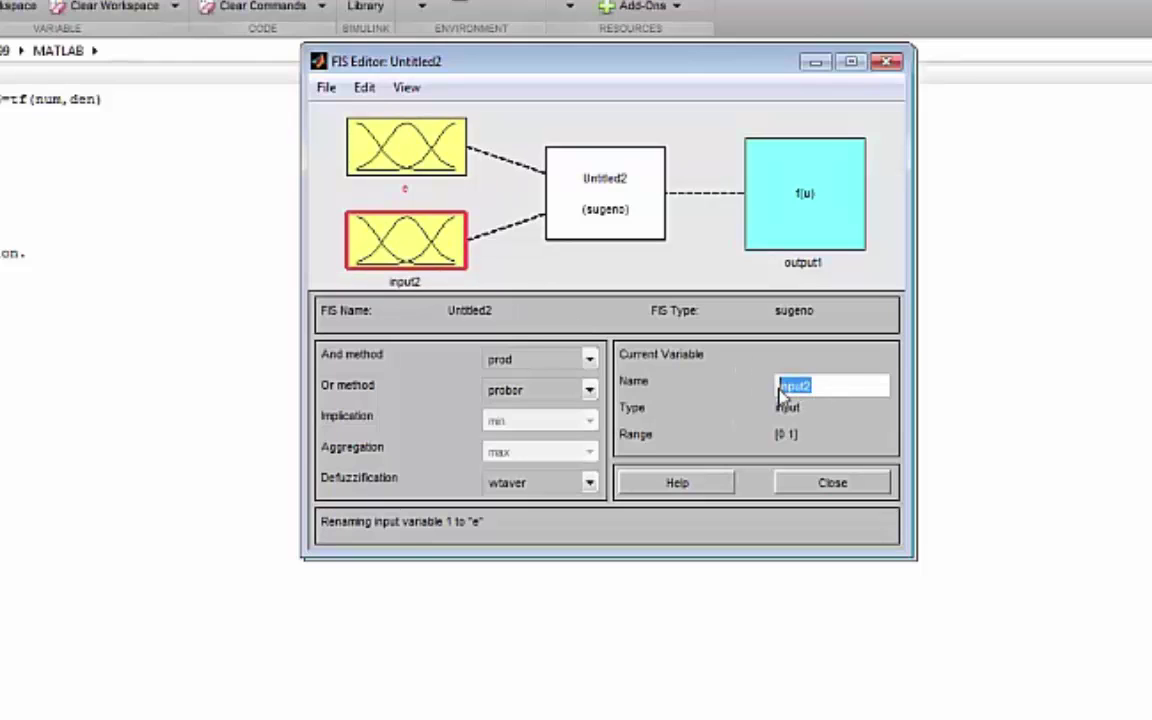
text(de)
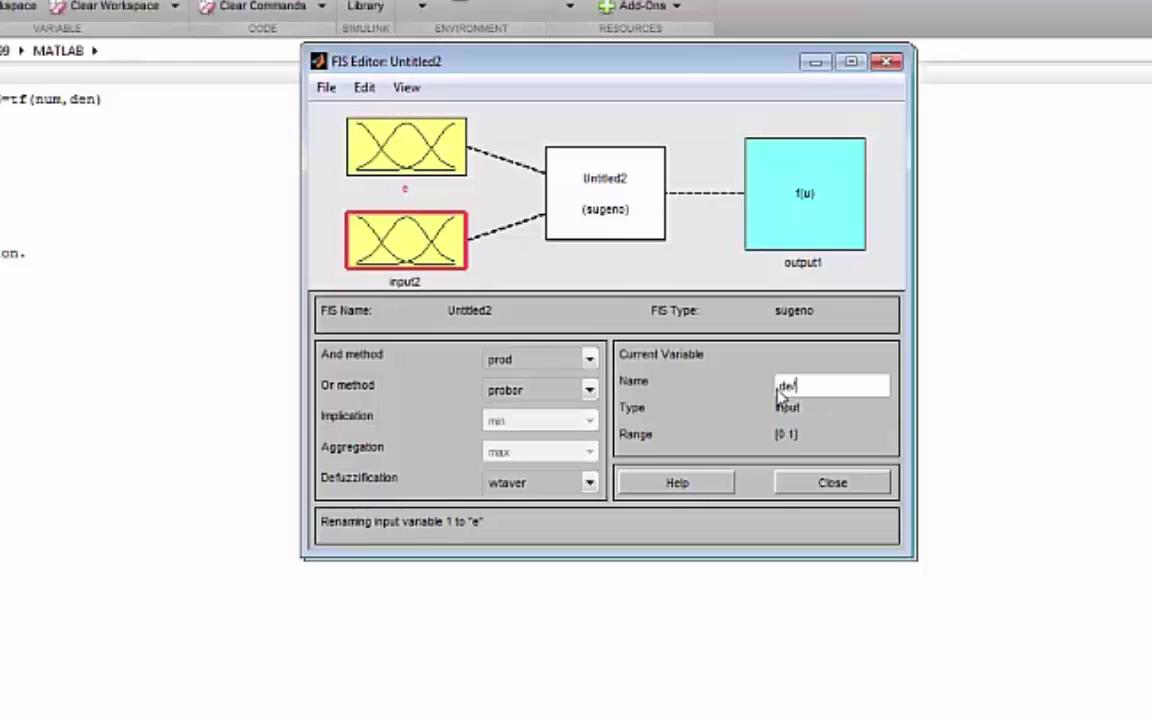
text(/dt)
Step: Open the membership functions of input e and replace them all with three new triangular (trimf) ones
double_click(405, 147)
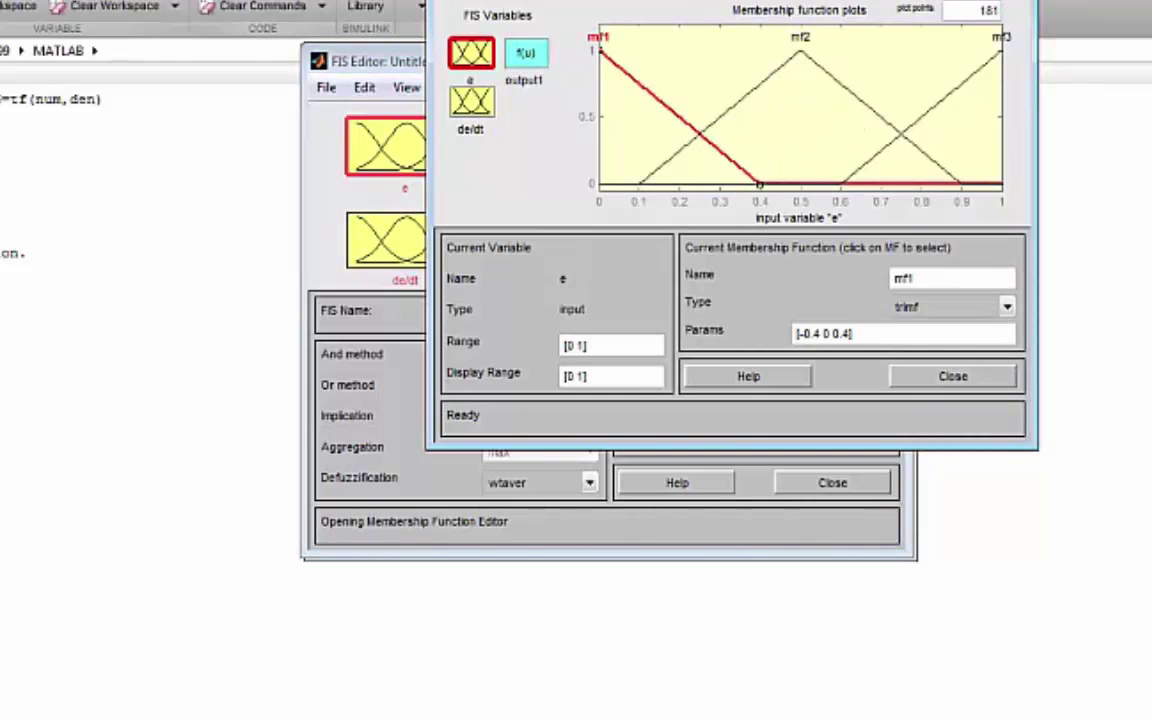
drag(779, 2, 727, 103)
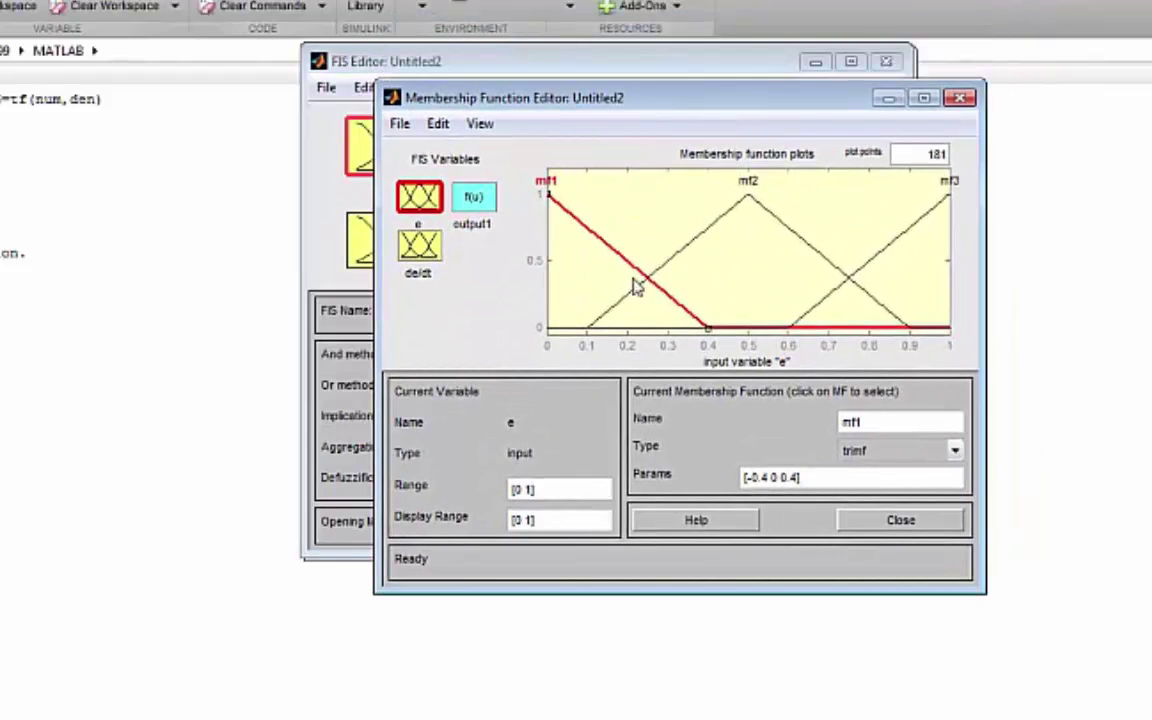
click(439, 130)
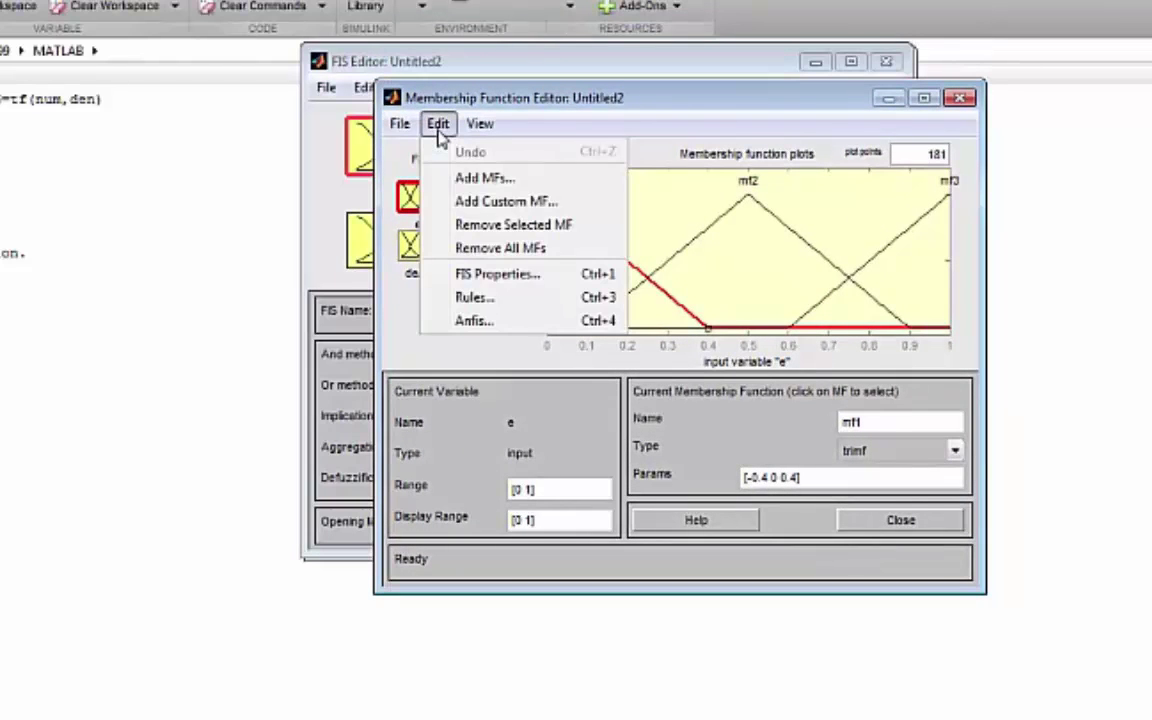
click(494, 250)
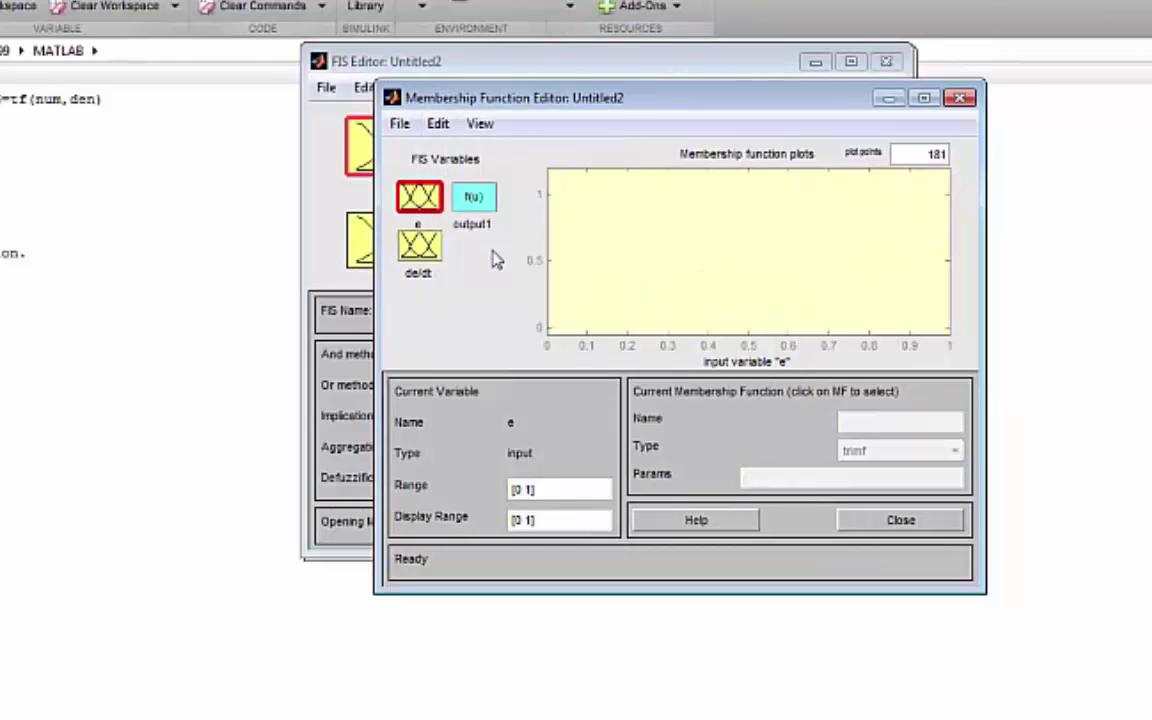
click(442, 128)
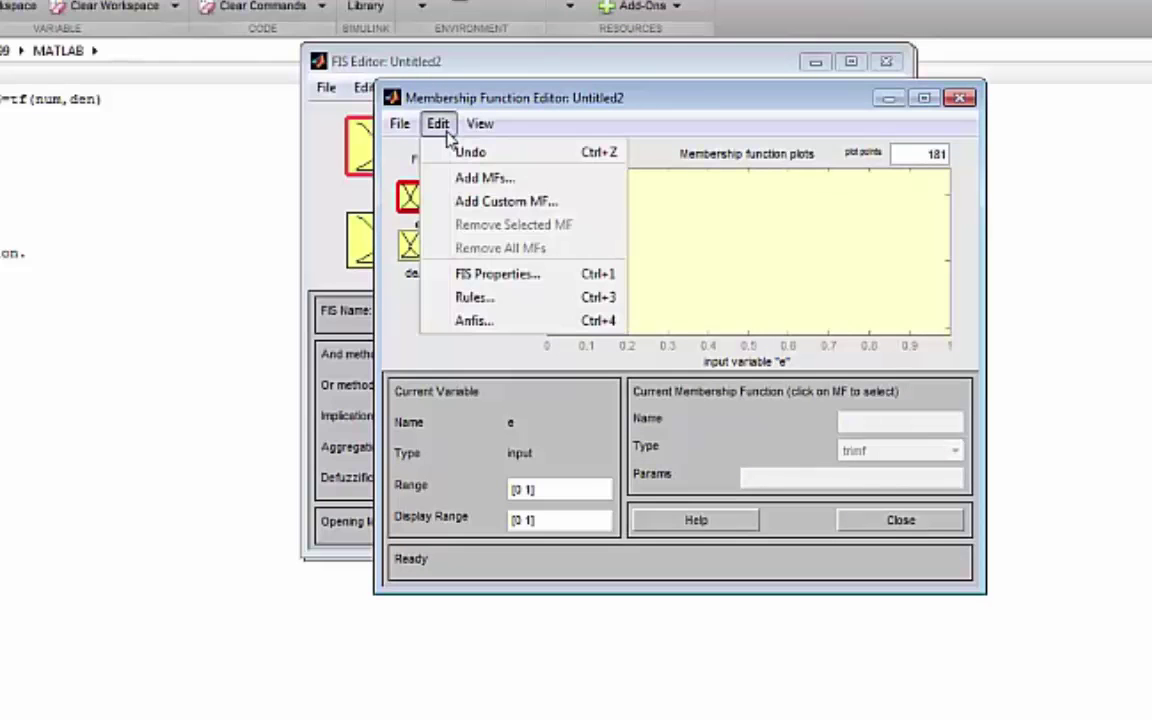
click(478, 178)
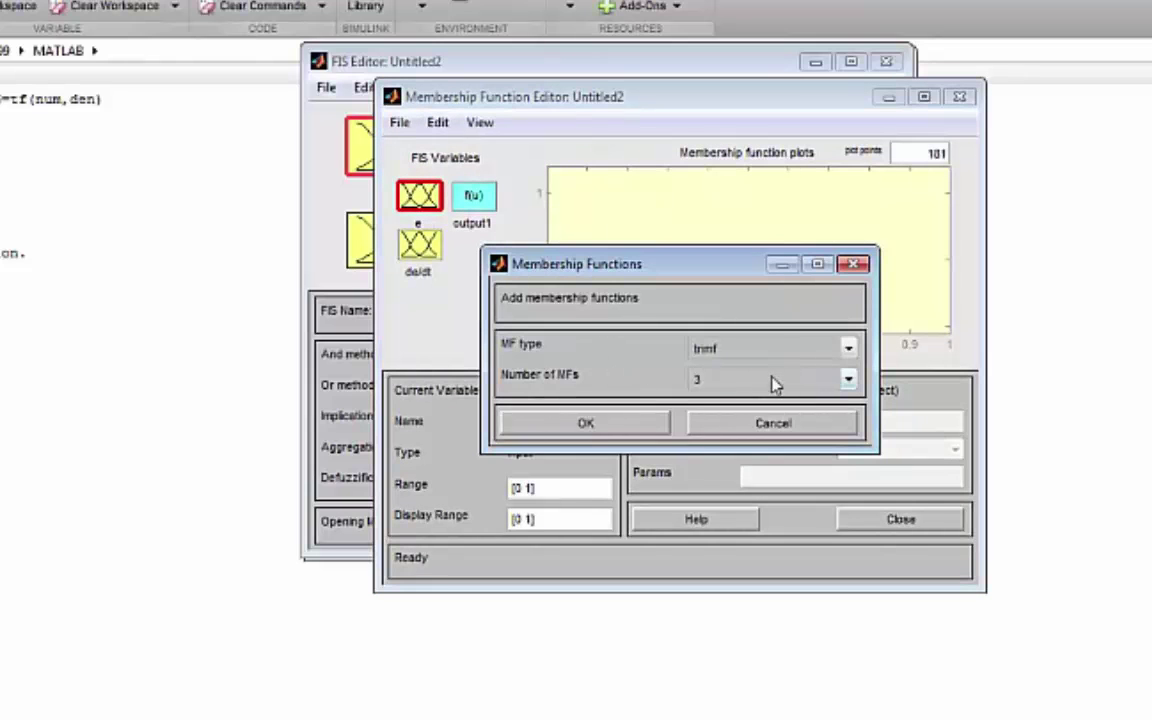
click(626, 423)
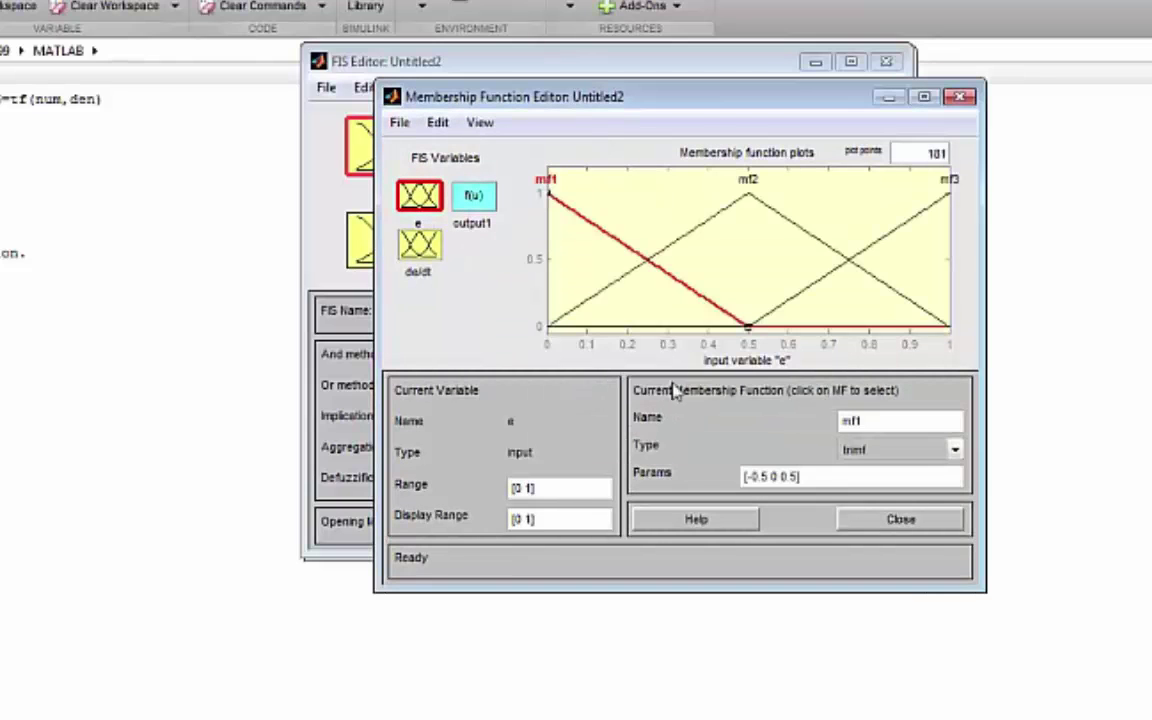
Step: Rename the middle membership function of input e as Z and set the variable's range to [-1 1]
click(708, 230)
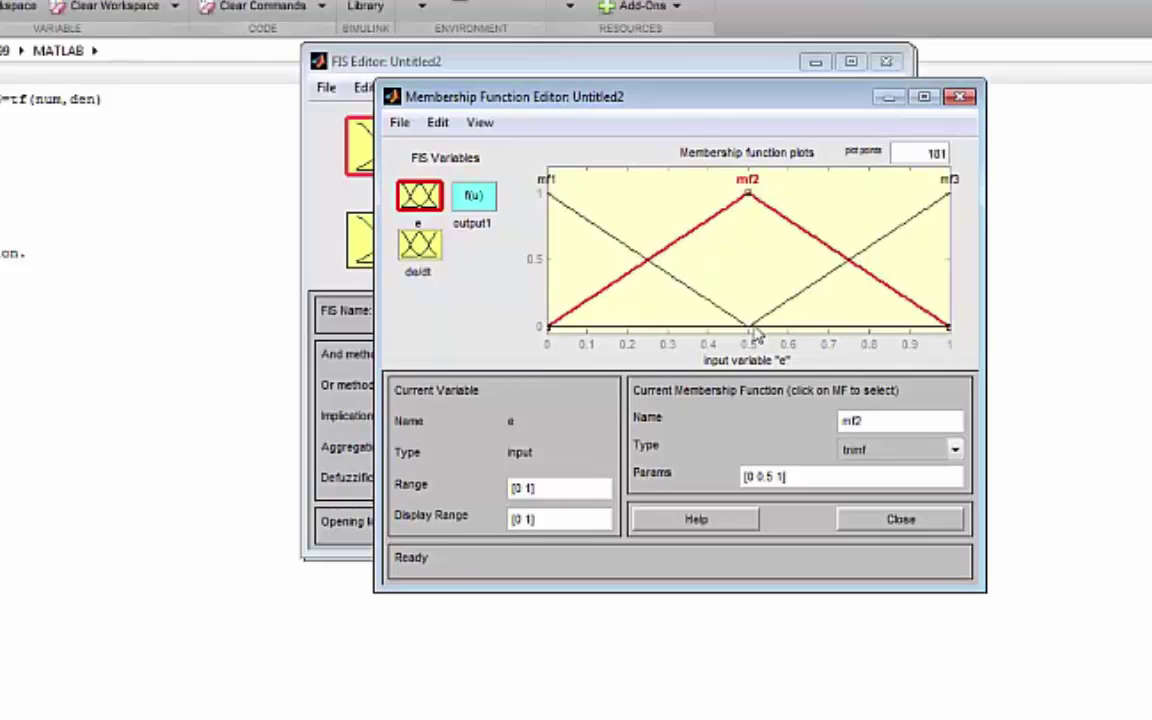
drag(868, 428, 836, 430)
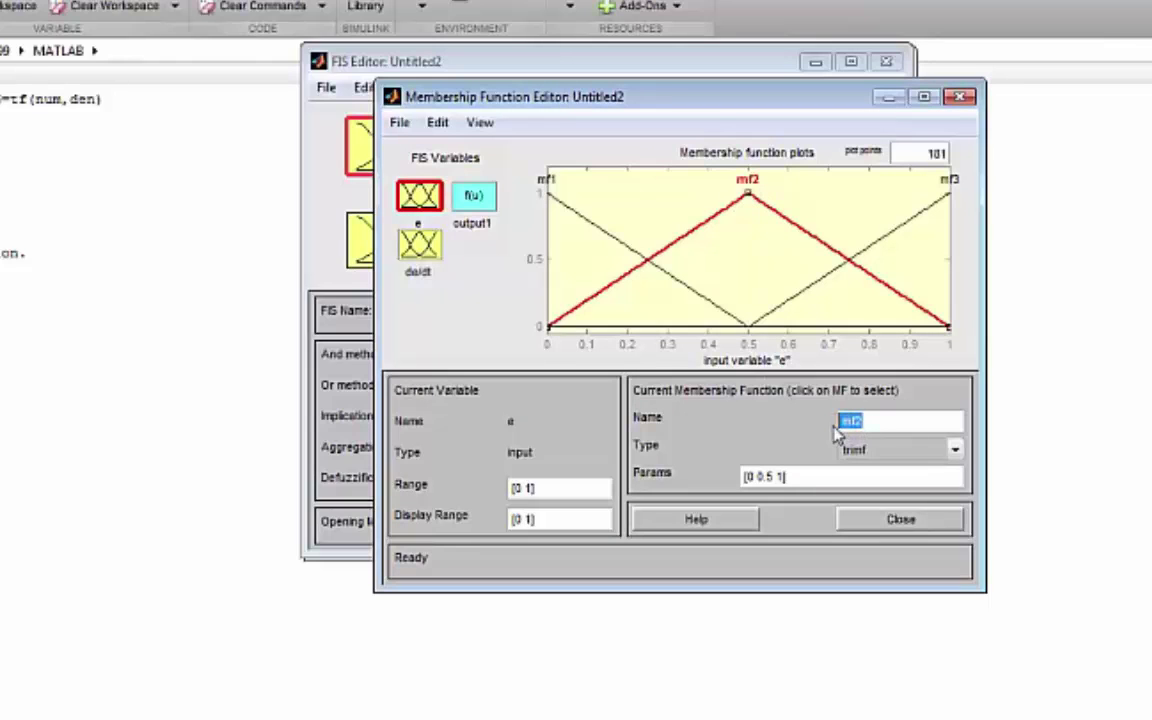
text(Z)
click(524, 492)
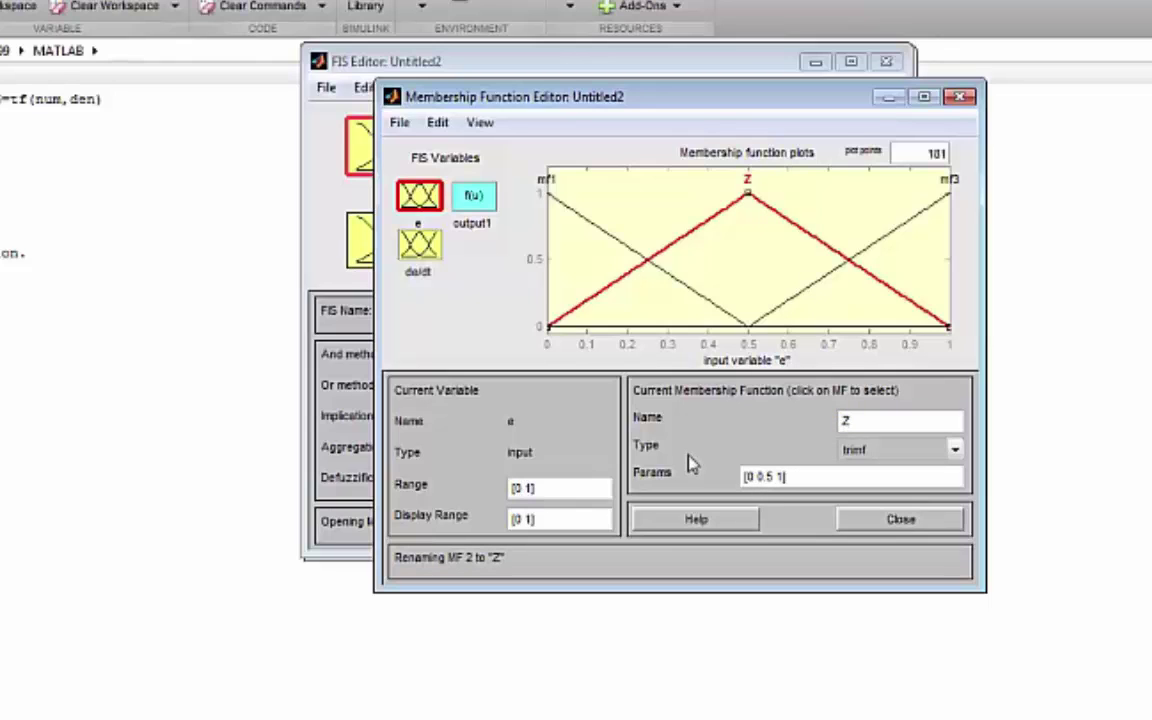
key(BackSpace)
text(-1)
key(Return)
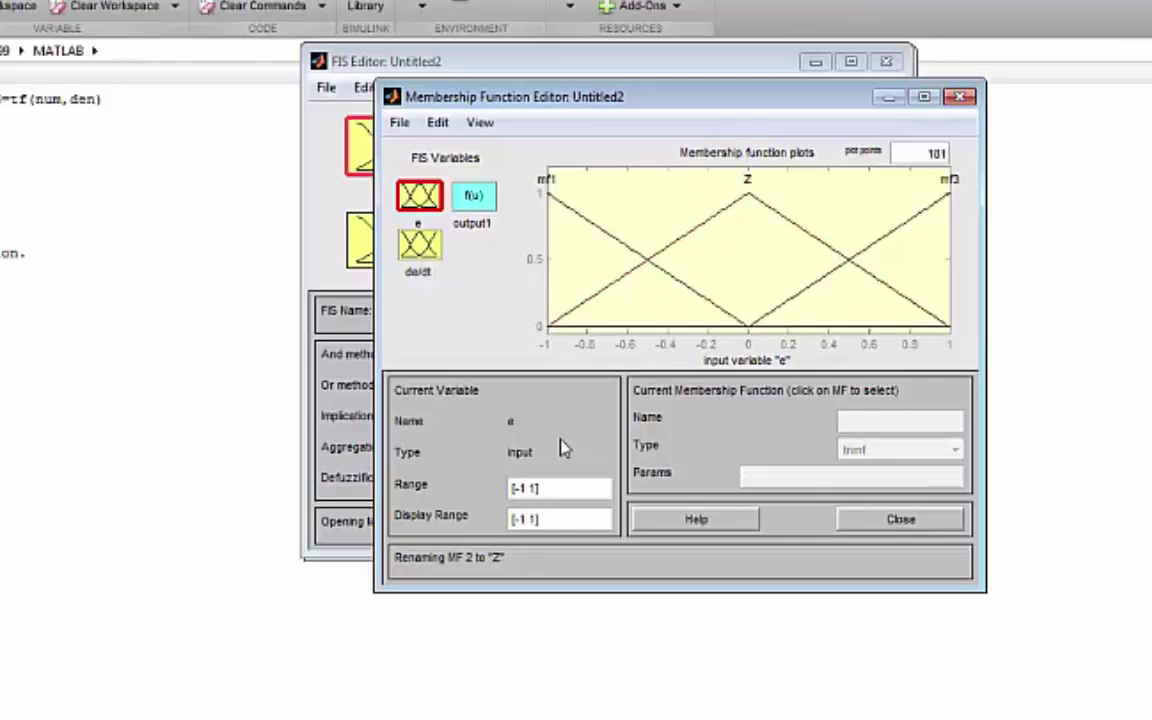
Step: Rename input e's membership function peaking at -1 as N and the one peaking at 1 as P
click(732, 216)
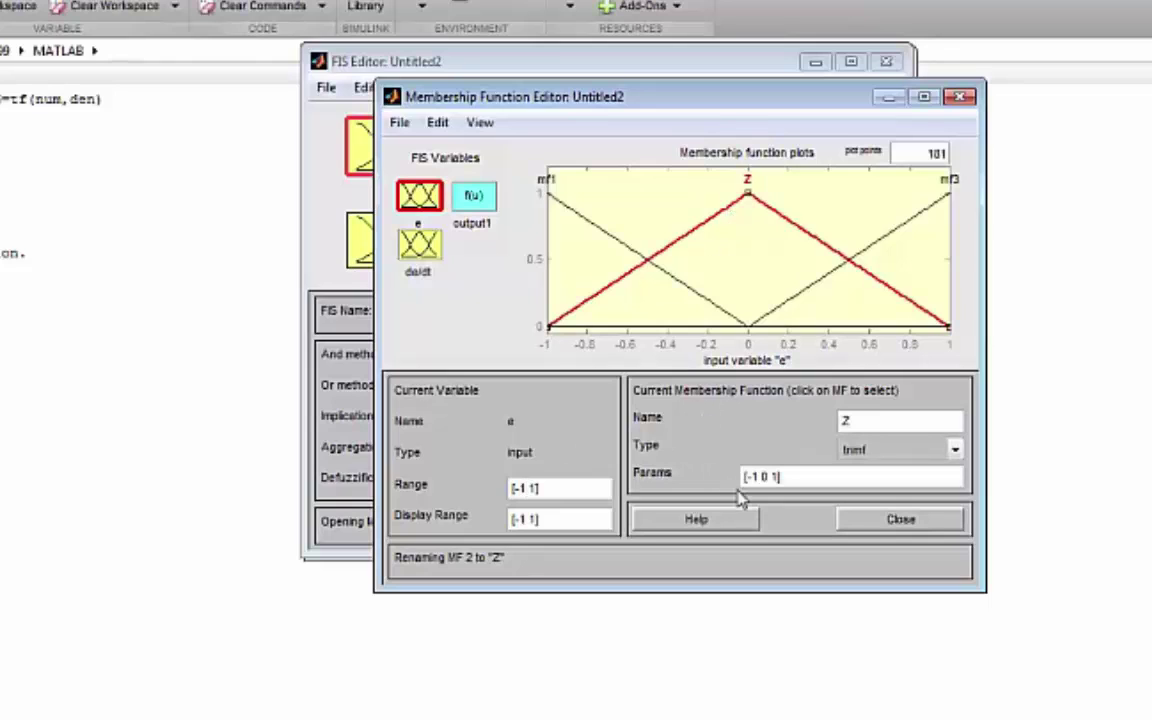
click(620, 244)
click(866, 428)
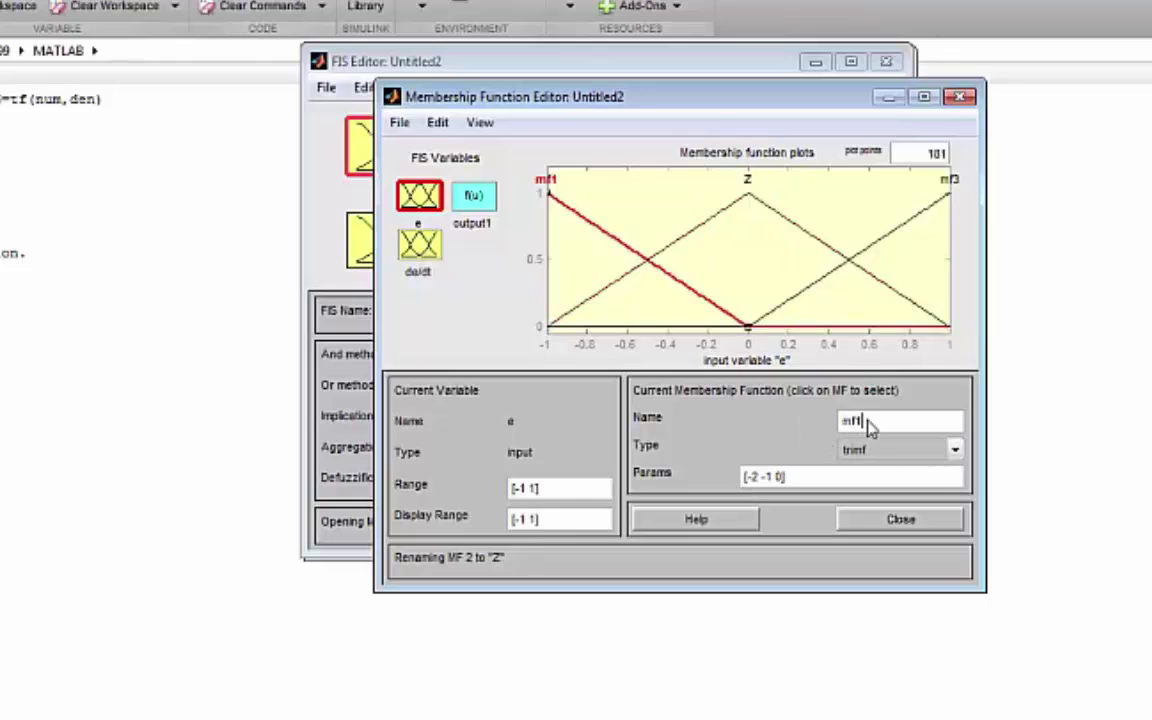
double_click(866, 428)
double_click(841, 428)
text(N)
click(783, 447)
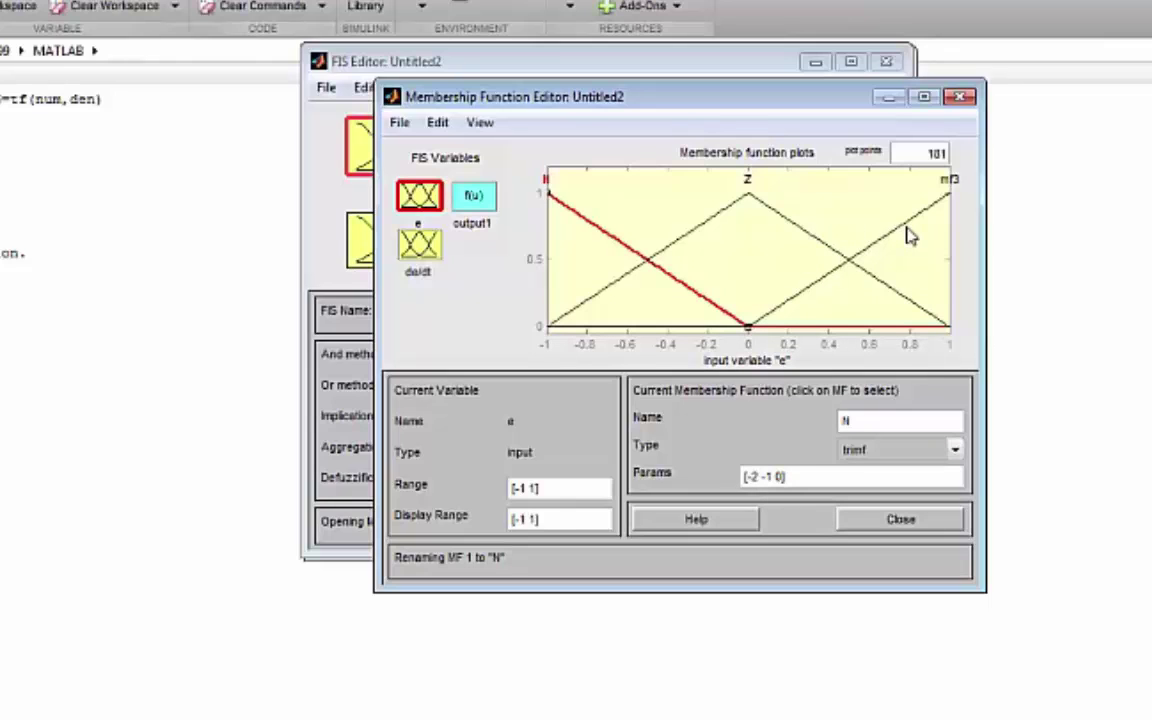
click(861, 249)
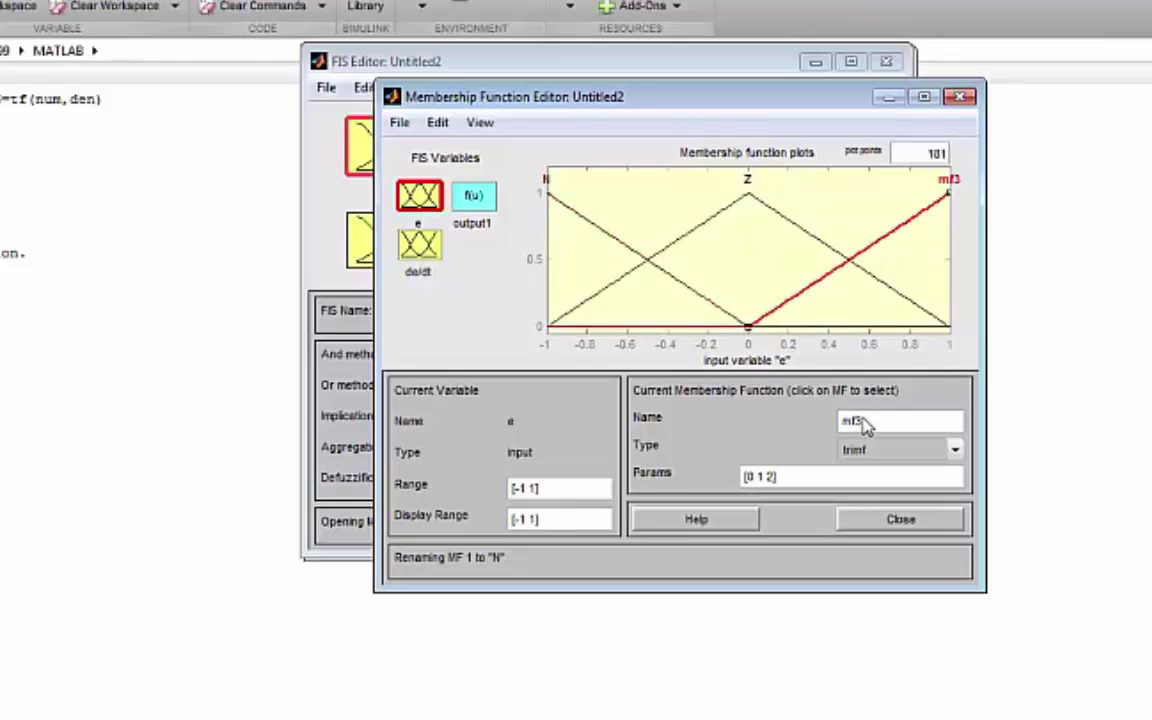
drag(864, 426, 836, 427)
text(P)
key(Return)
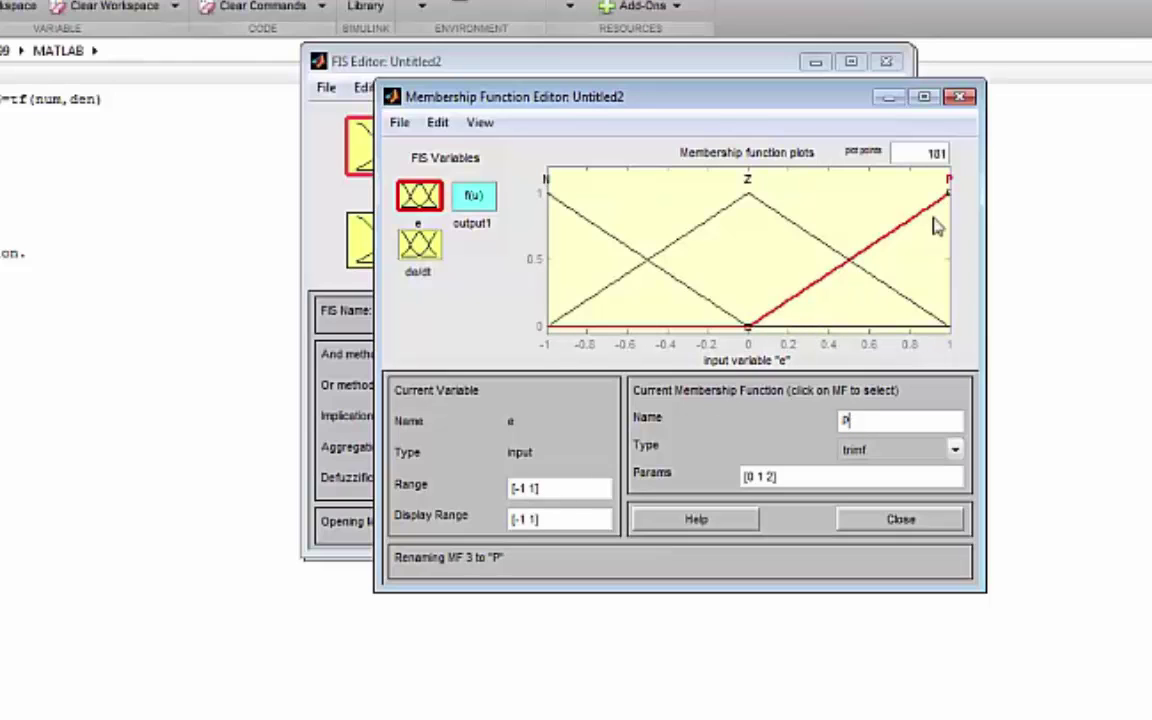
Step: Remove all membership functions of input de/dt and add three new triangular (trimf) ones
click(424, 248)
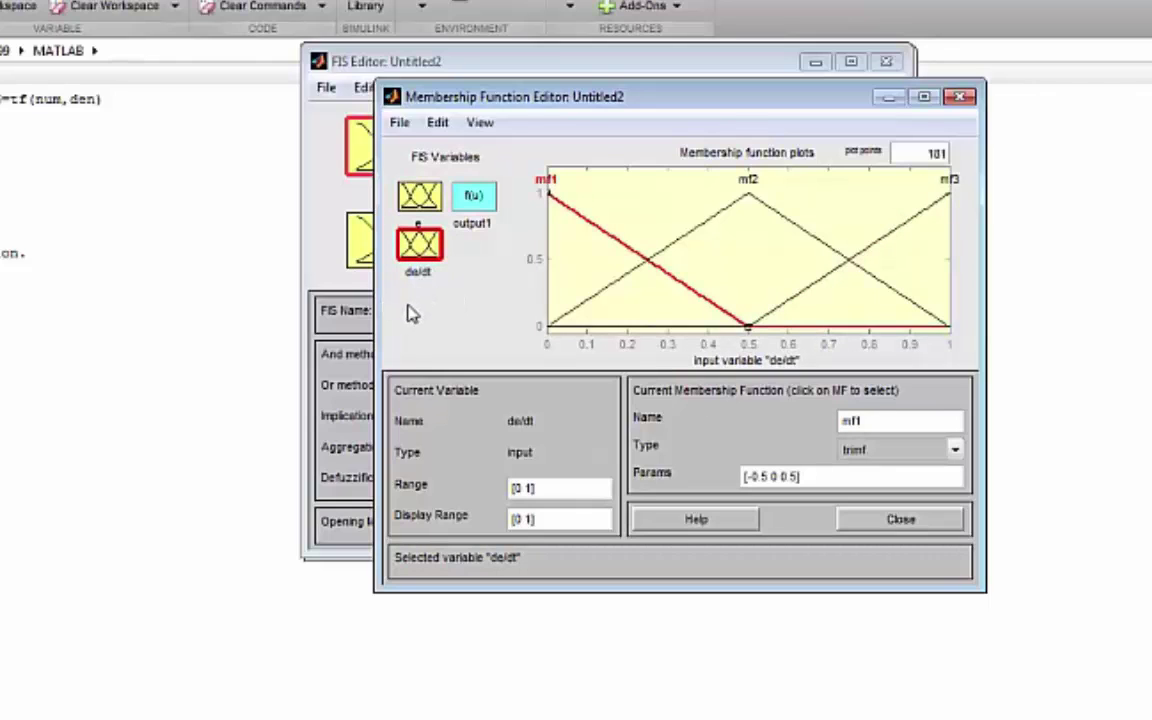
click(439, 123)
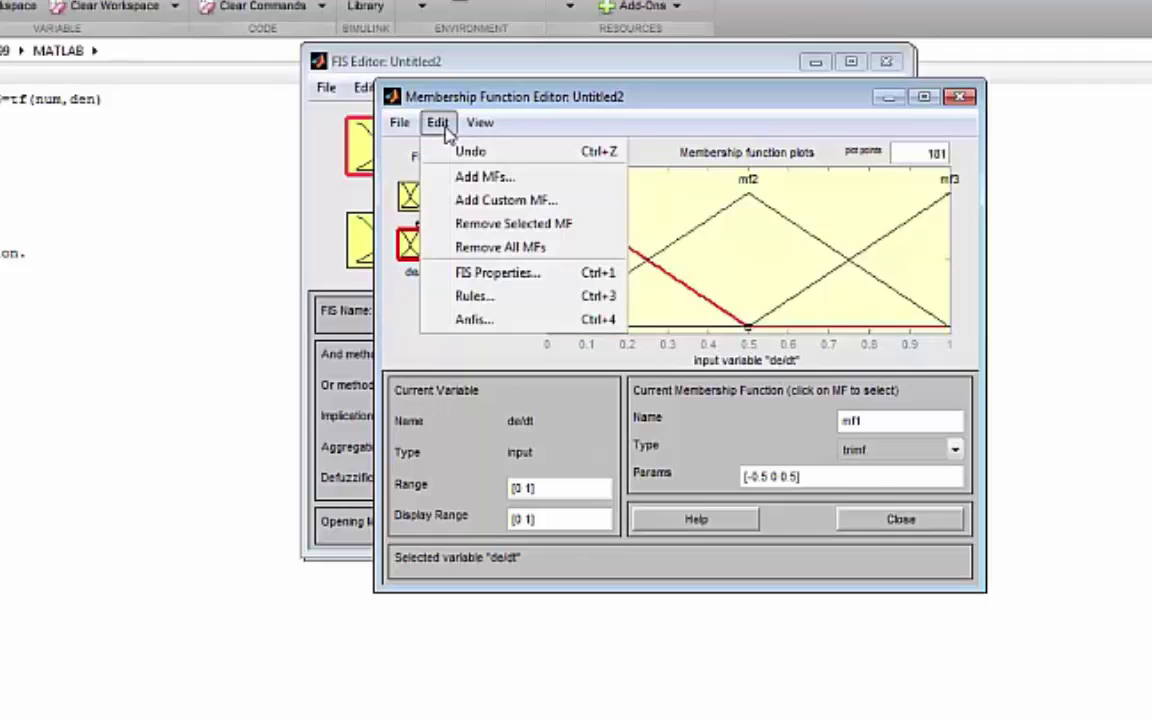
click(485, 247)
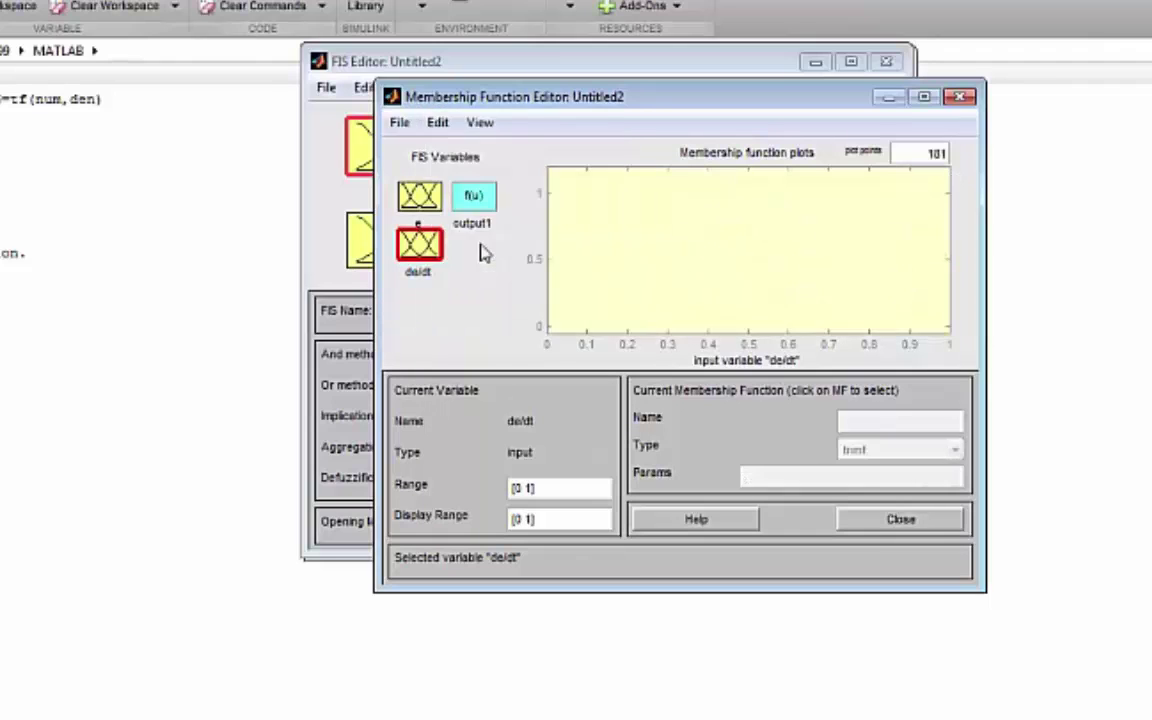
click(439, 123)
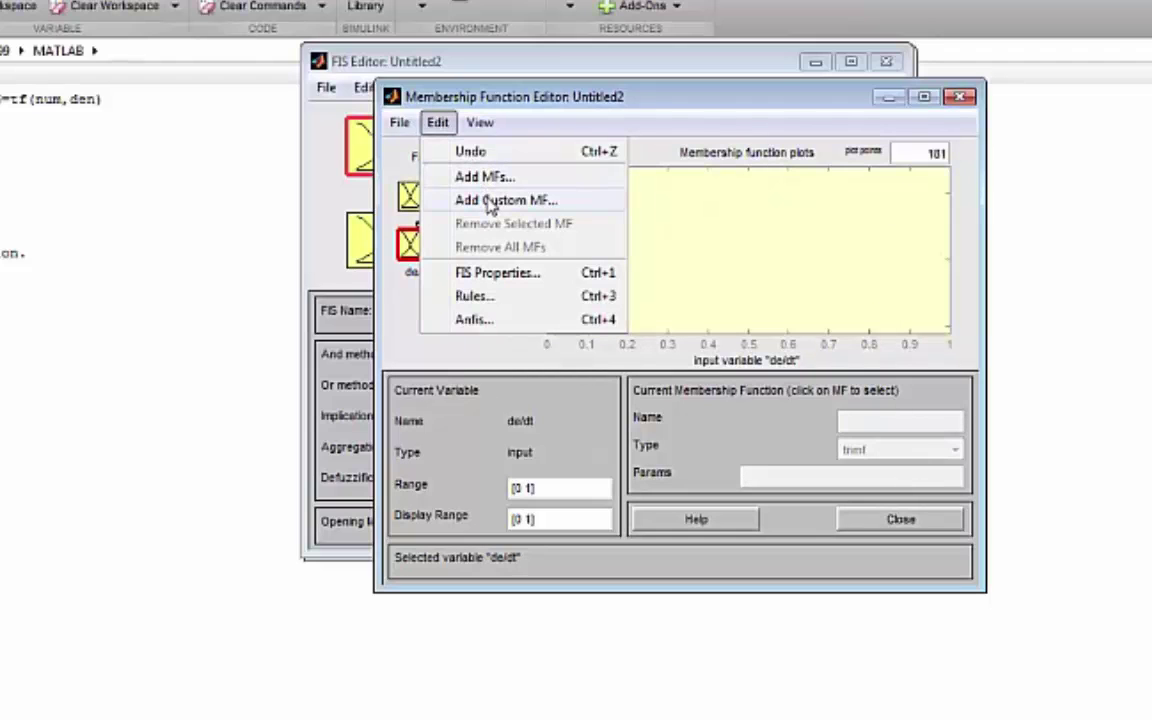
click(442, 176)
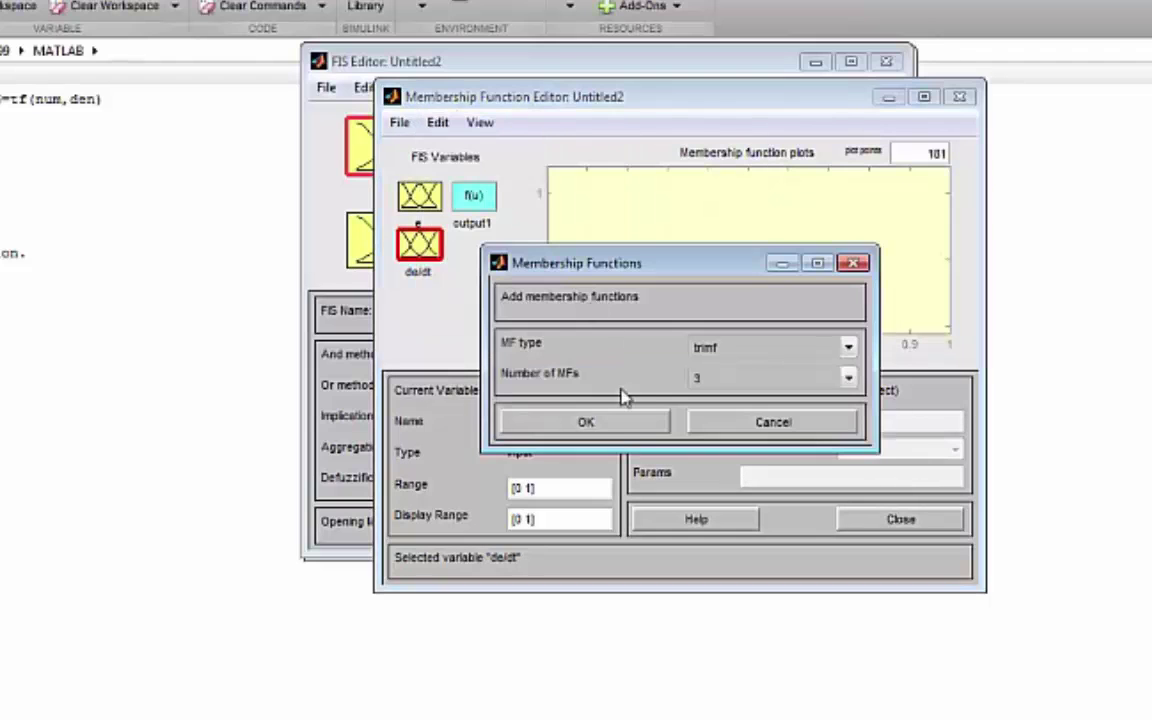
click(586, 421)
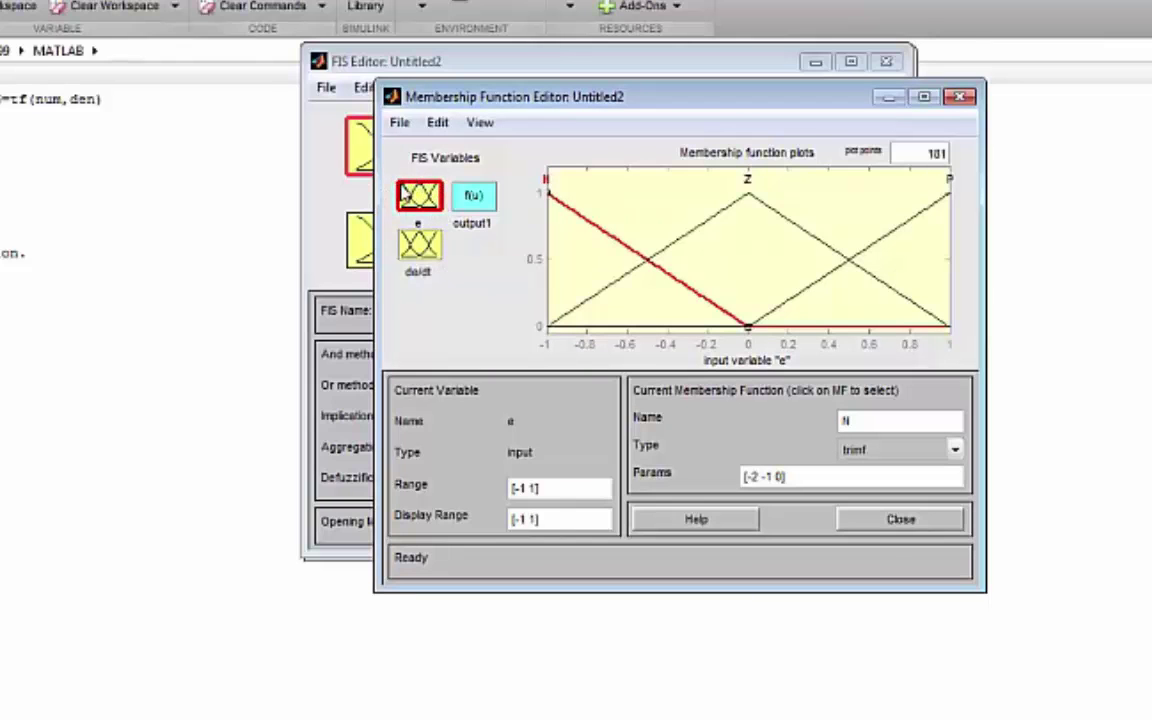
Step: Review the membership functions of input e and set the range of input de/dt to [-50 50]
click(657, 258)
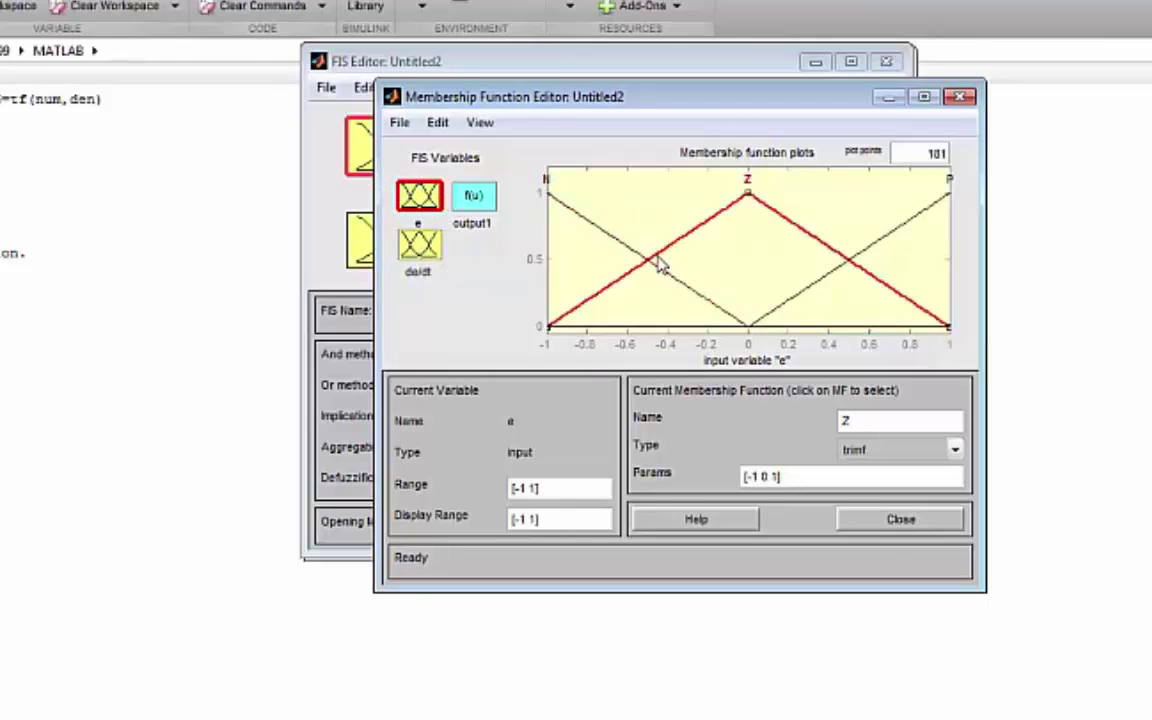
click(419, 245)
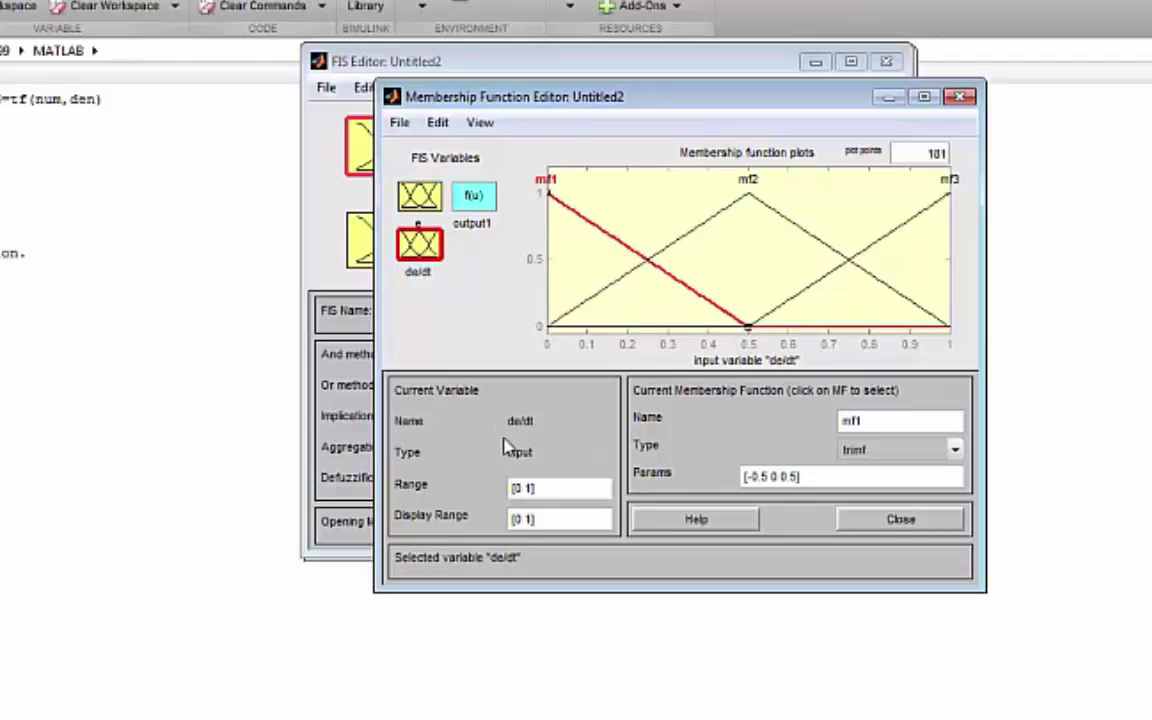
click(520, 488)
key(BackSpace)
text(-50)
key(BackSpace)
text(50)
key(Return)
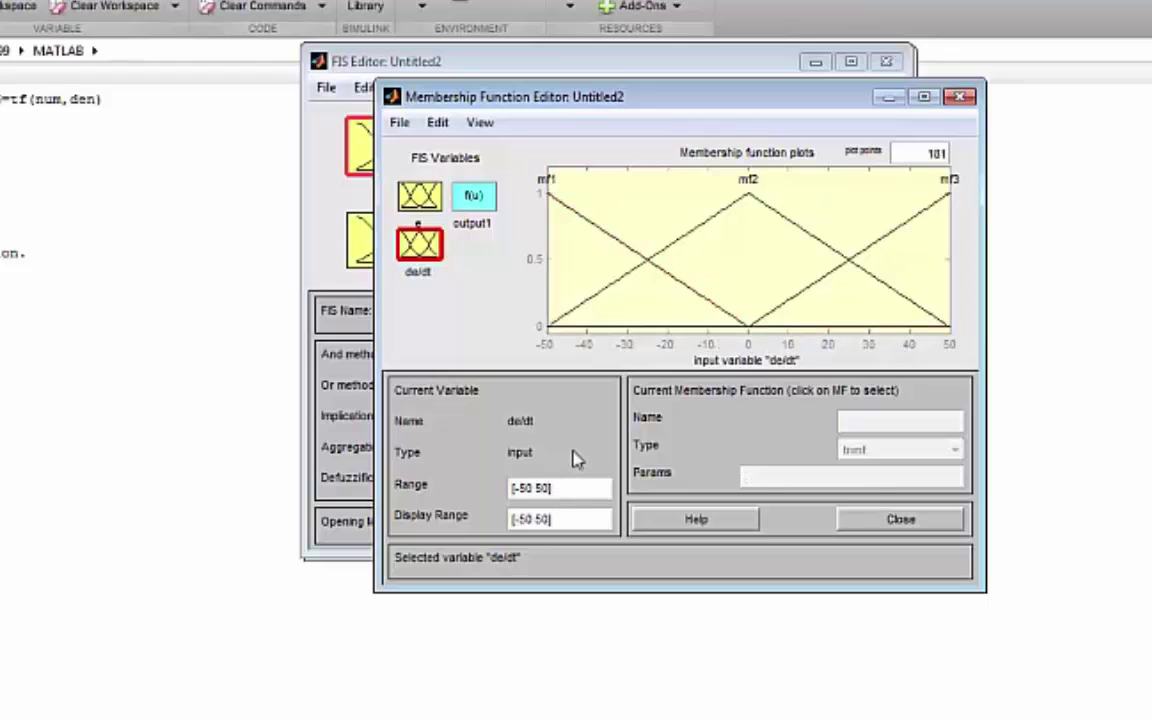
Step: Rename the middle membership function of input de/dt as Z
click(703, 234)
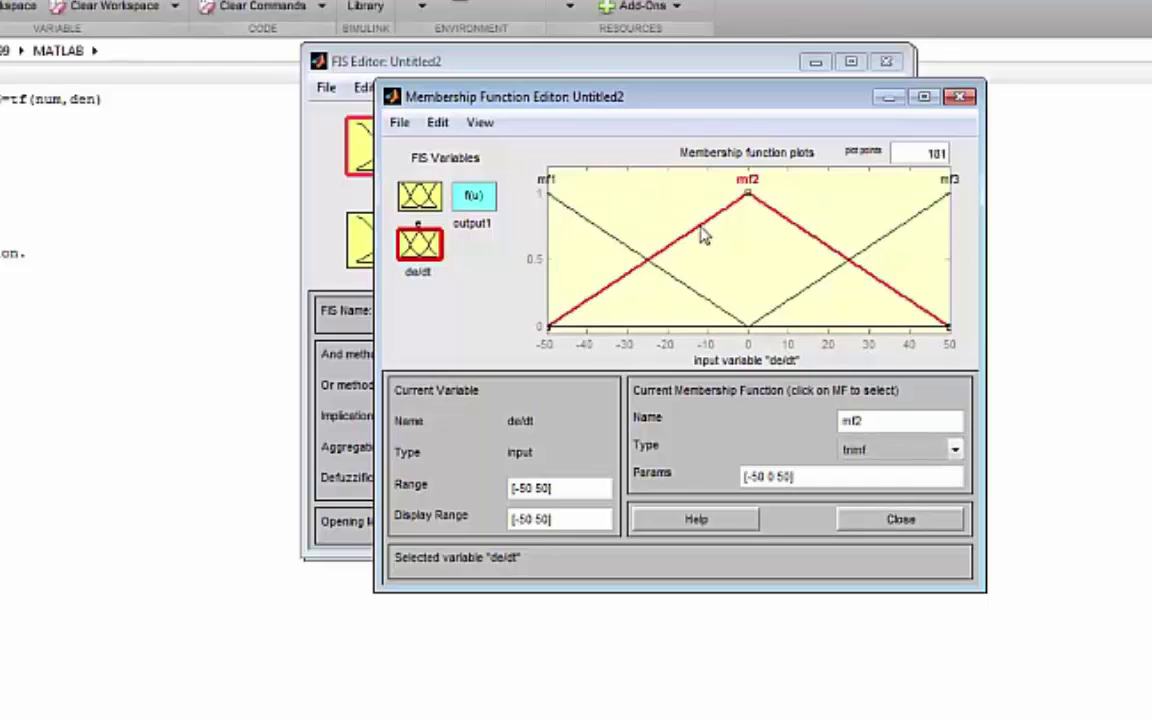
drag(867, 429, 833, 428)
text(Z)
key(Return)
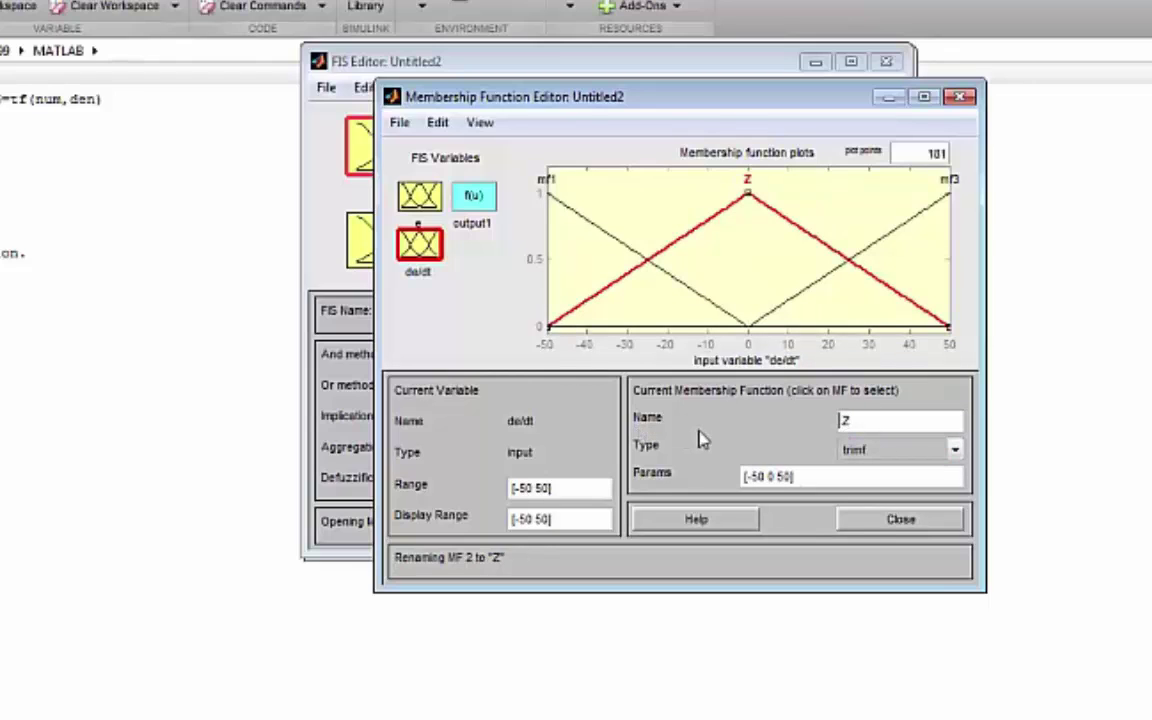
Step: Rename de/dt's membership function peaking at -50 as N and the one peaking at 50 as P, and check both inputs' membership functions
click(576, 216)
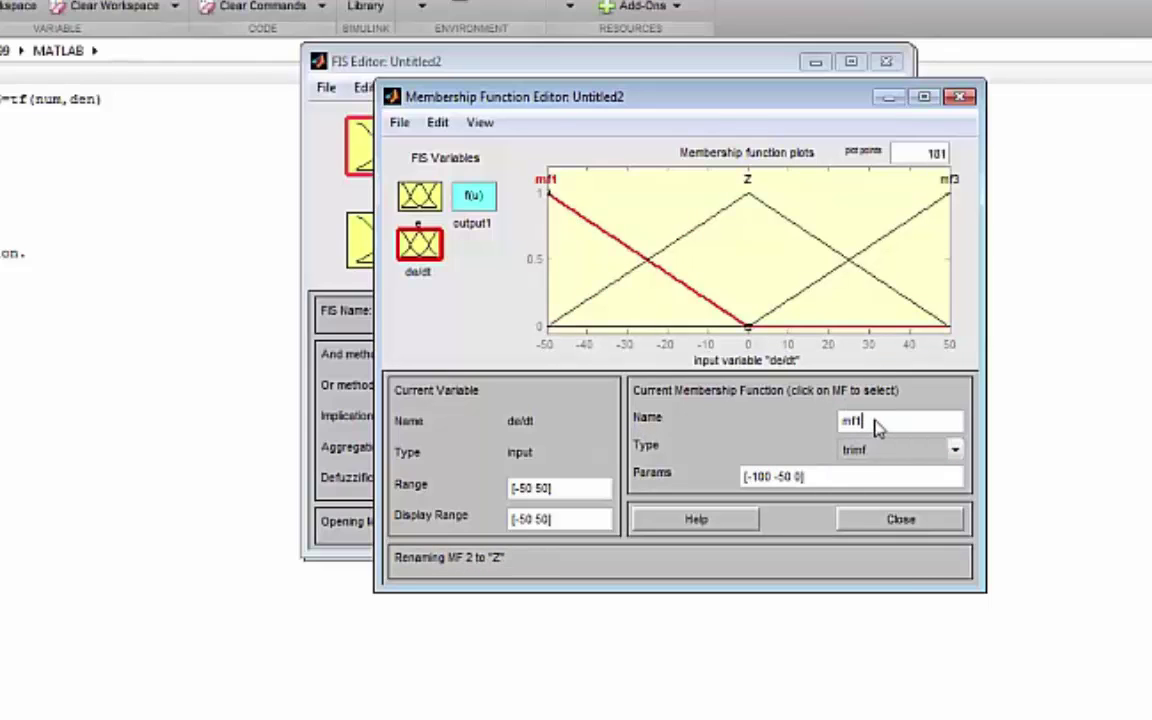
drag(874, 428, 834, 432)
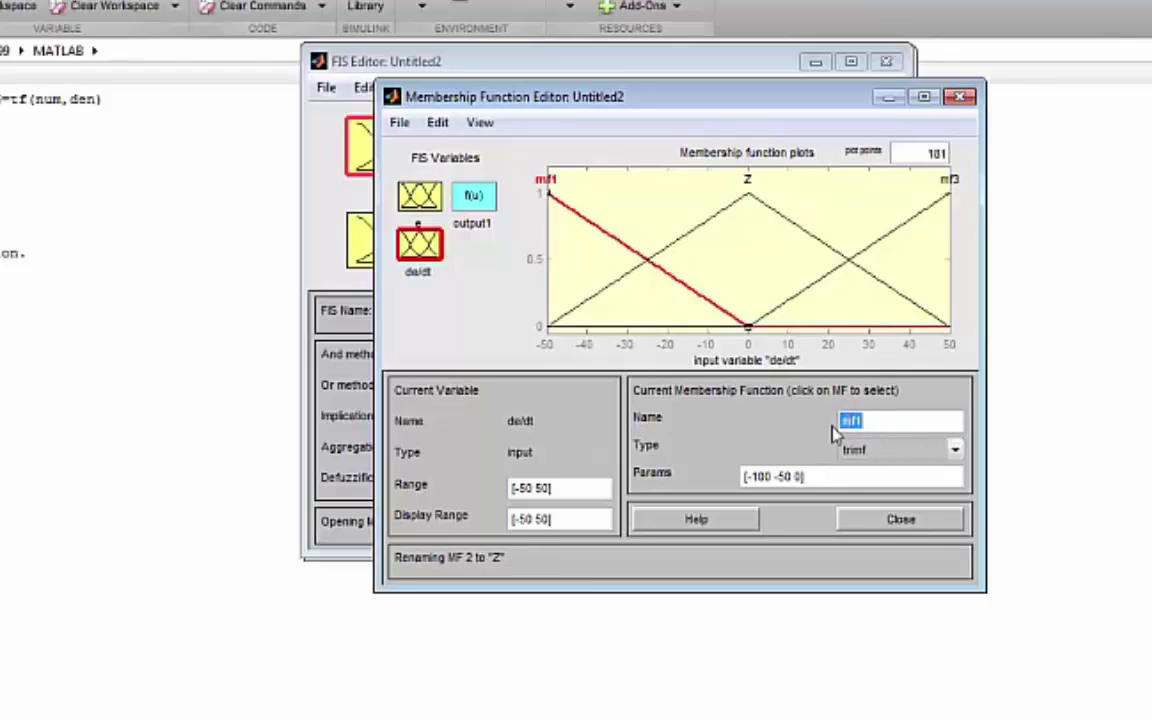
text(N)
click(857, 256)
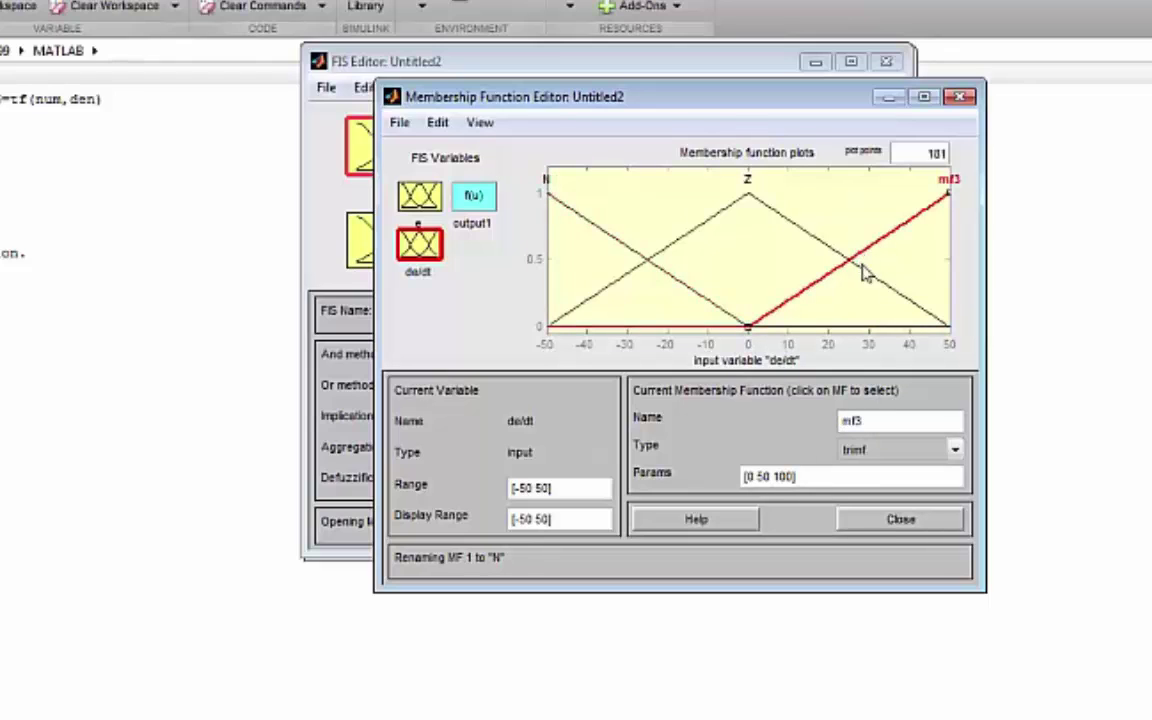
double_click(860, 421)
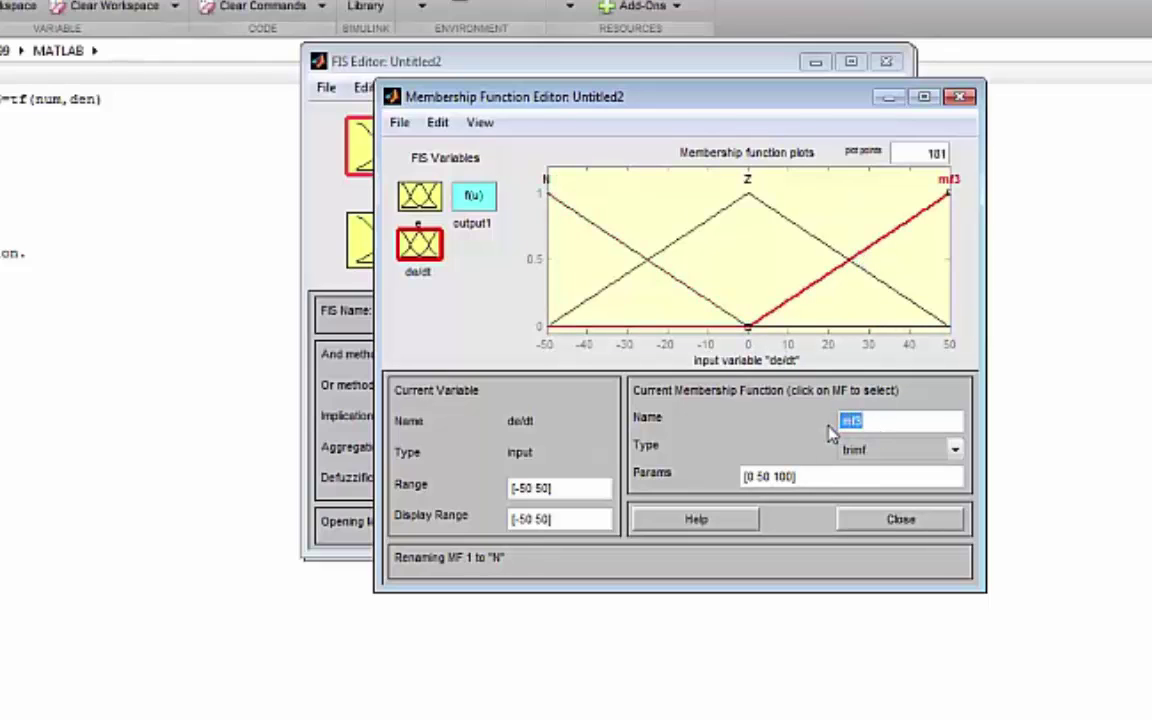
text(P)
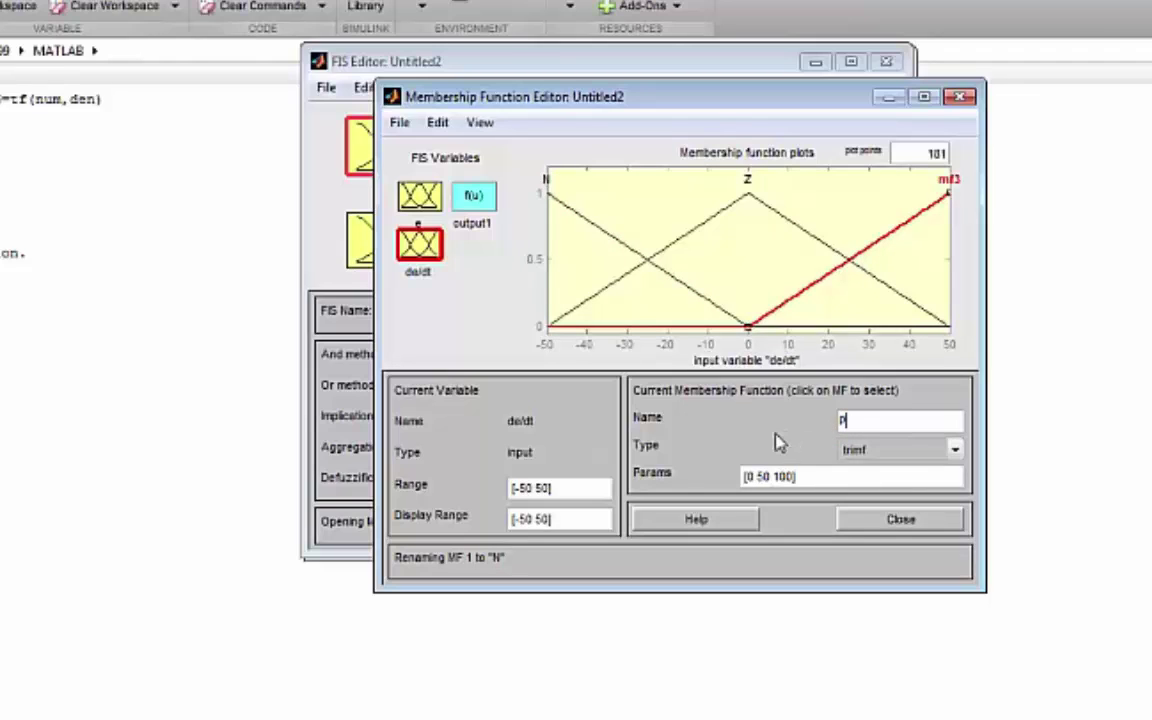
key(Return)
click(420, 197)
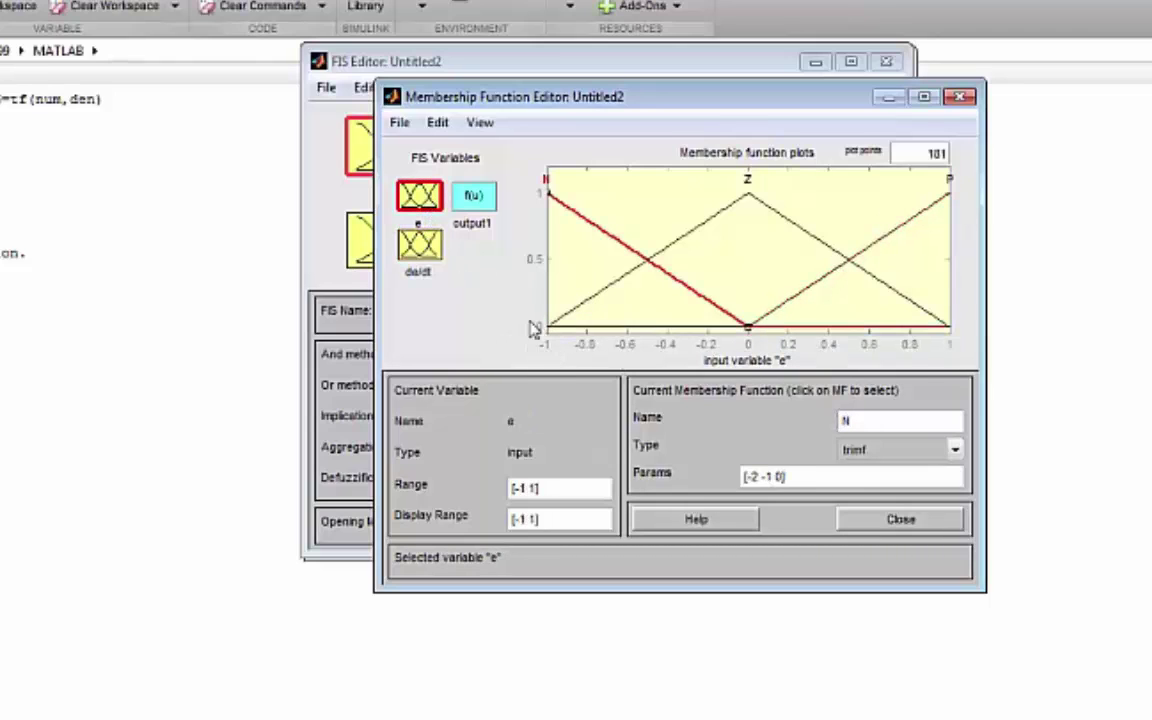
click(418, 244)
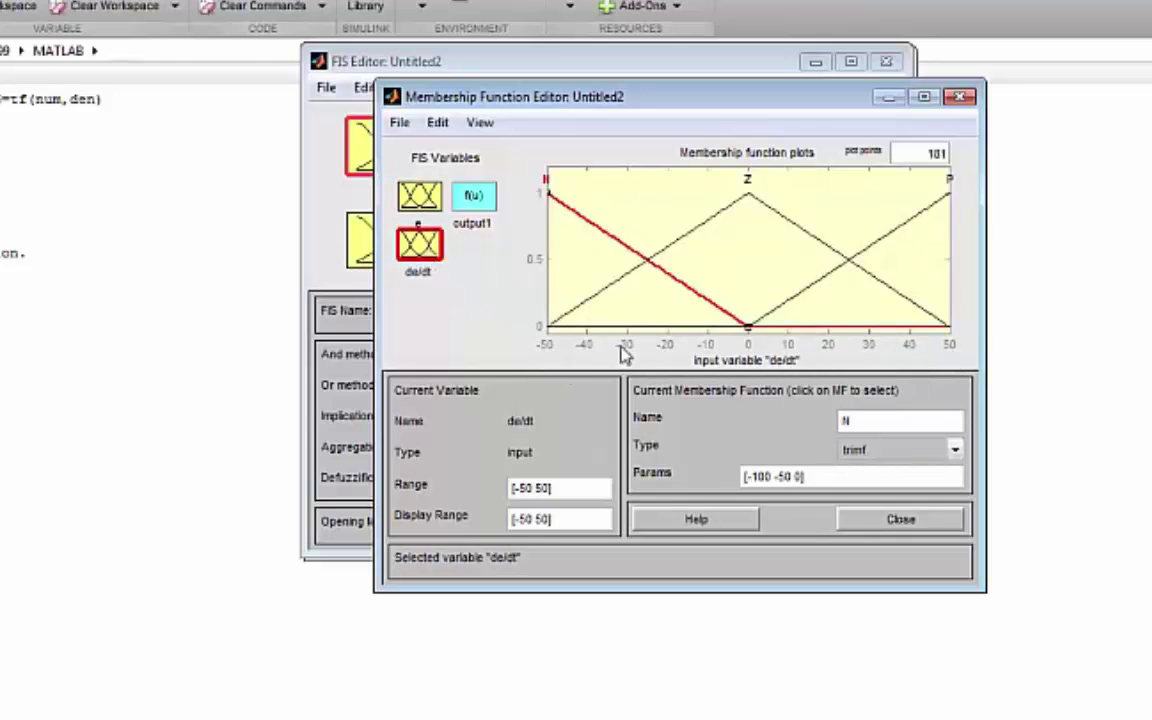
click(725, 209)
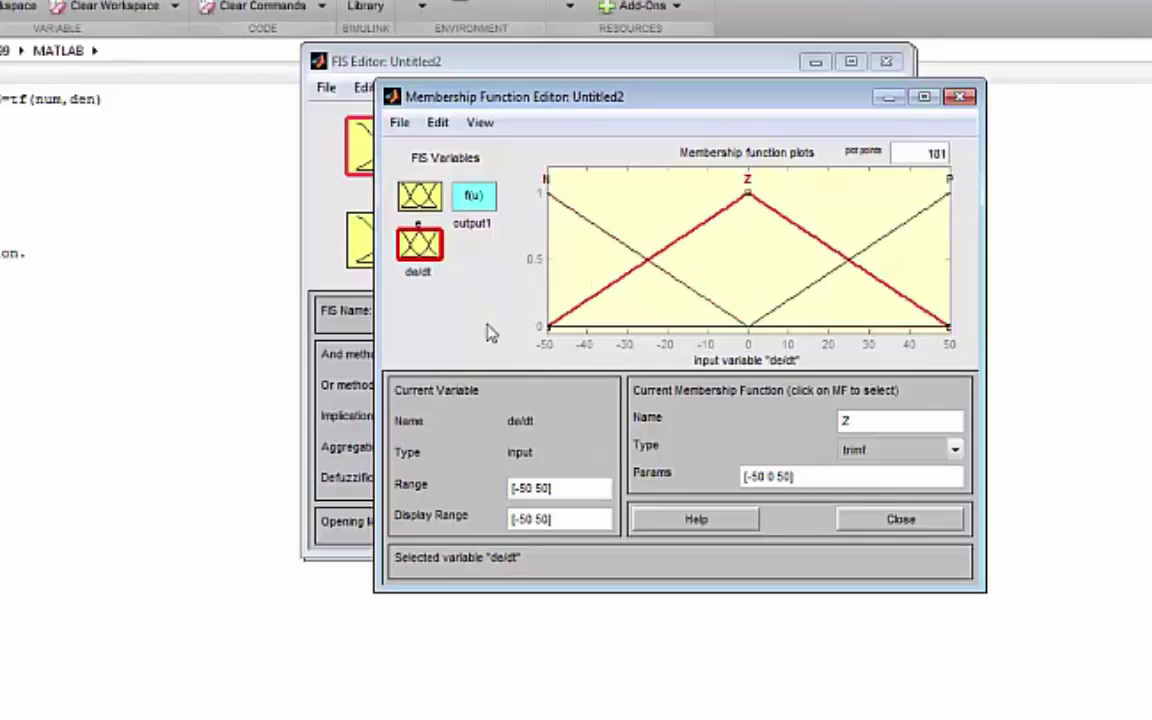
Step: Rename membership function mf1 of output1 as LN and set its constant parameter to -28
click(476, 198)
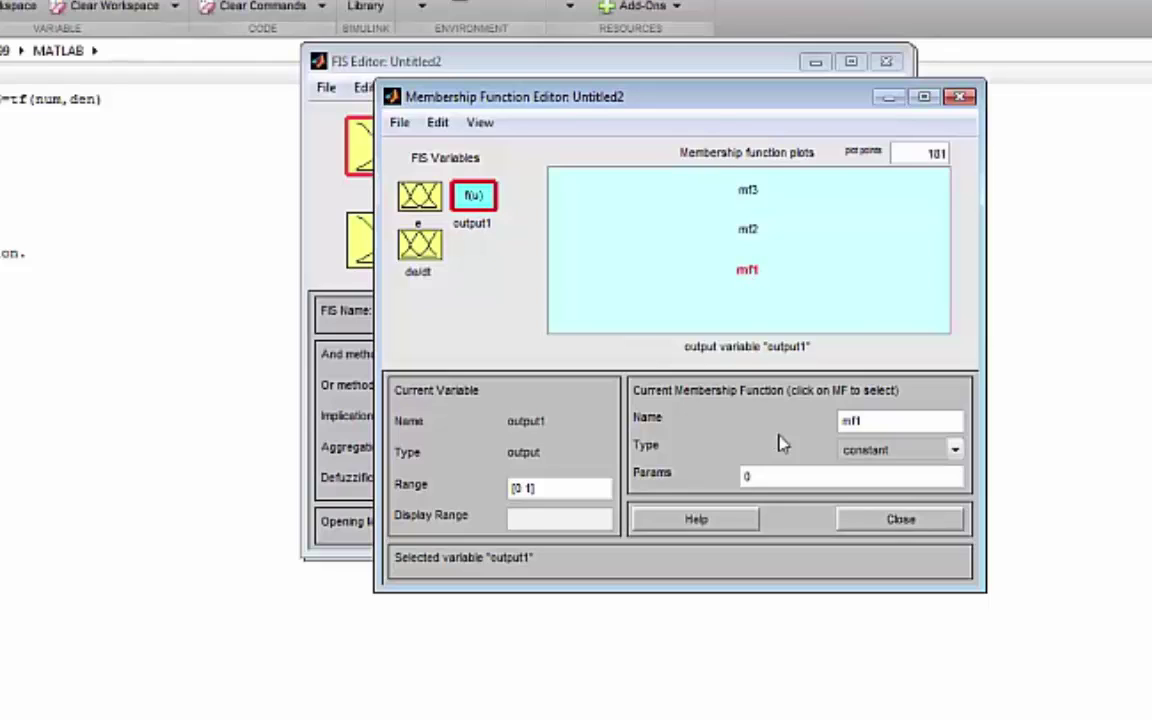
click(866, 425)
drag(868, 425, 832, 428)
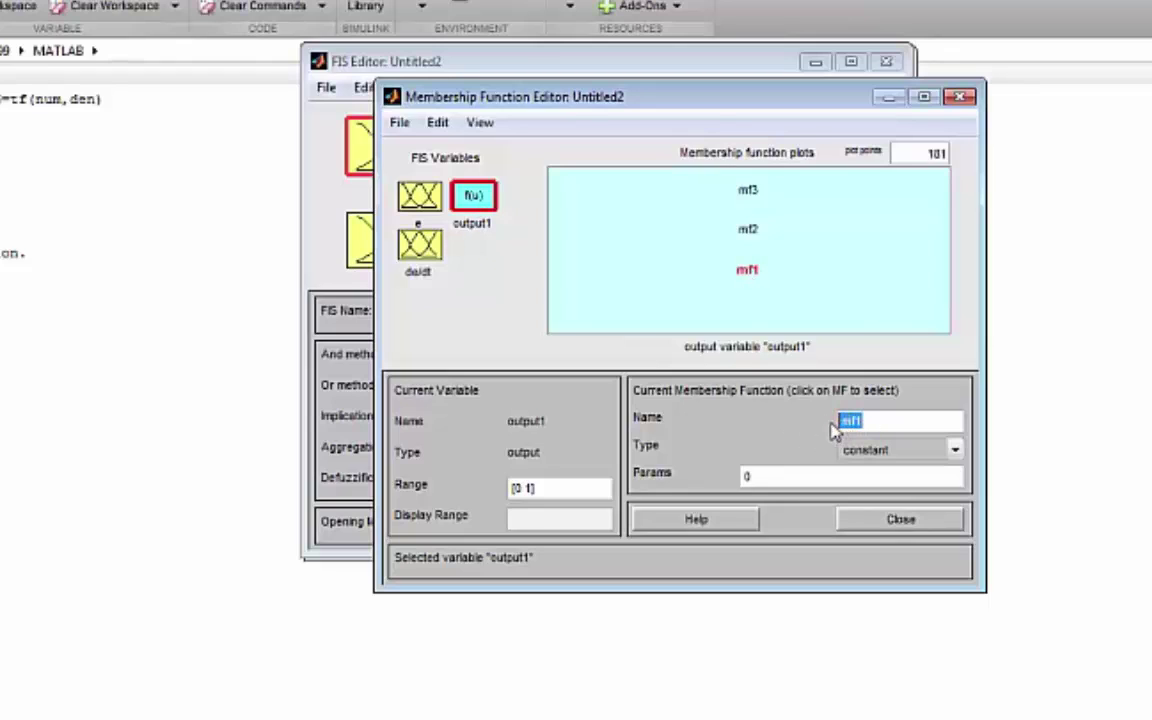
text(LN)
click(769, 481)
double_click(745, 477)
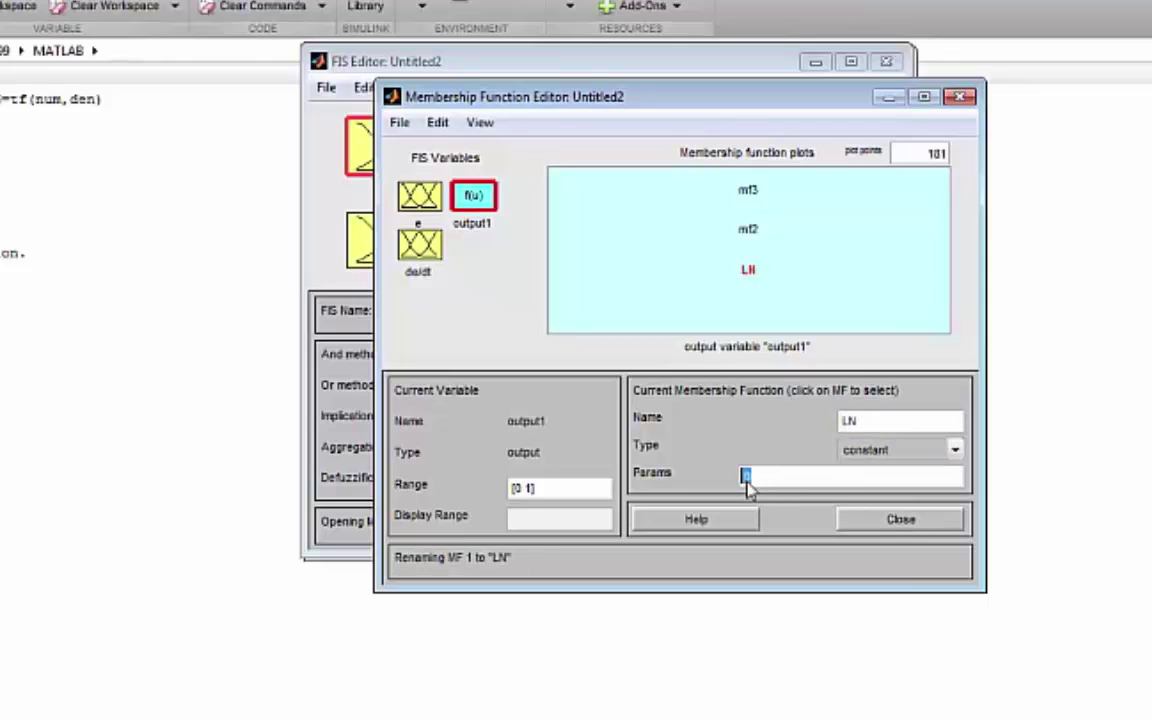
key(BackSpace)
text(-28)
Step: Rename output1's membership function mf2 as N and set its constant parameter to -14
click(752, 240)
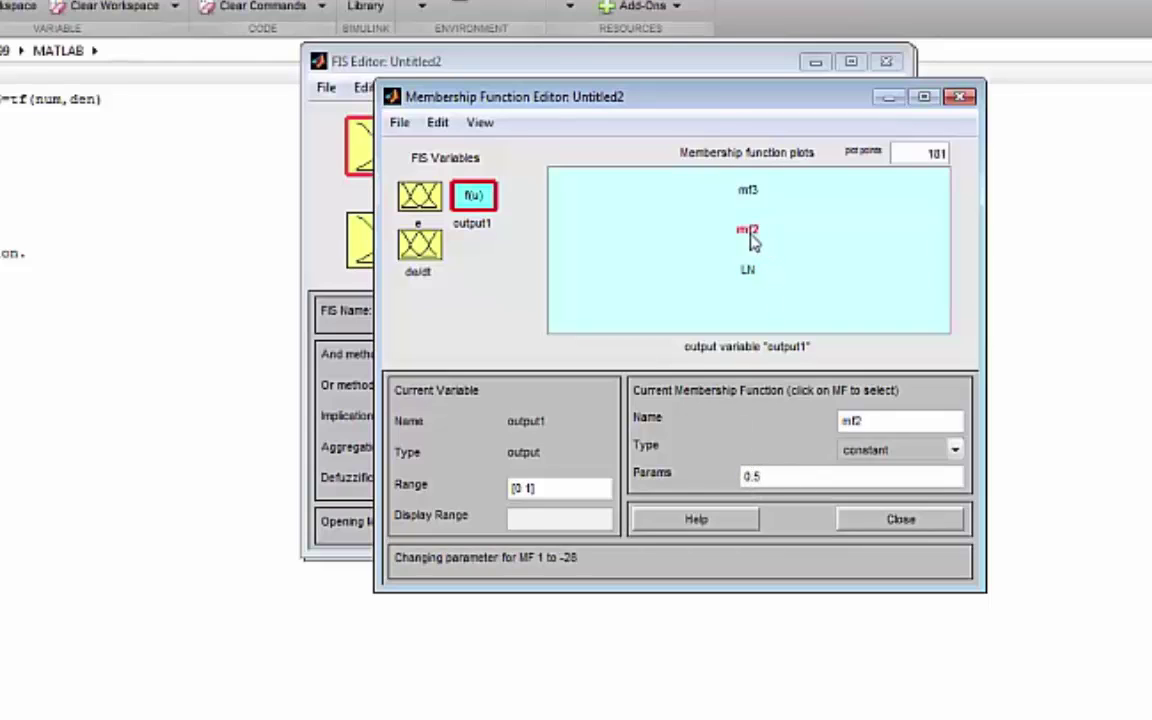
double_click(851, 422)
text(N)
double_click(760, 480)
text(-1)
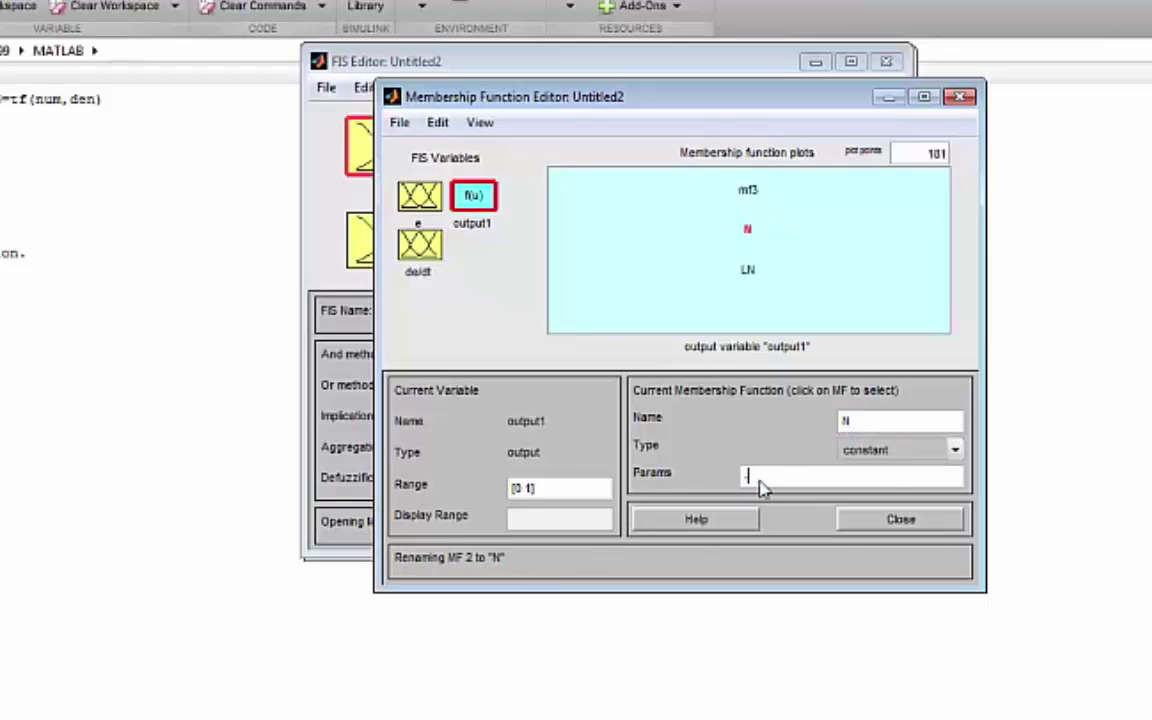
text(4)
Step: Rename output1's membership function mf3 as Zero and set its constant parameter to 0
click(747, 190)
double_click(855, 423)
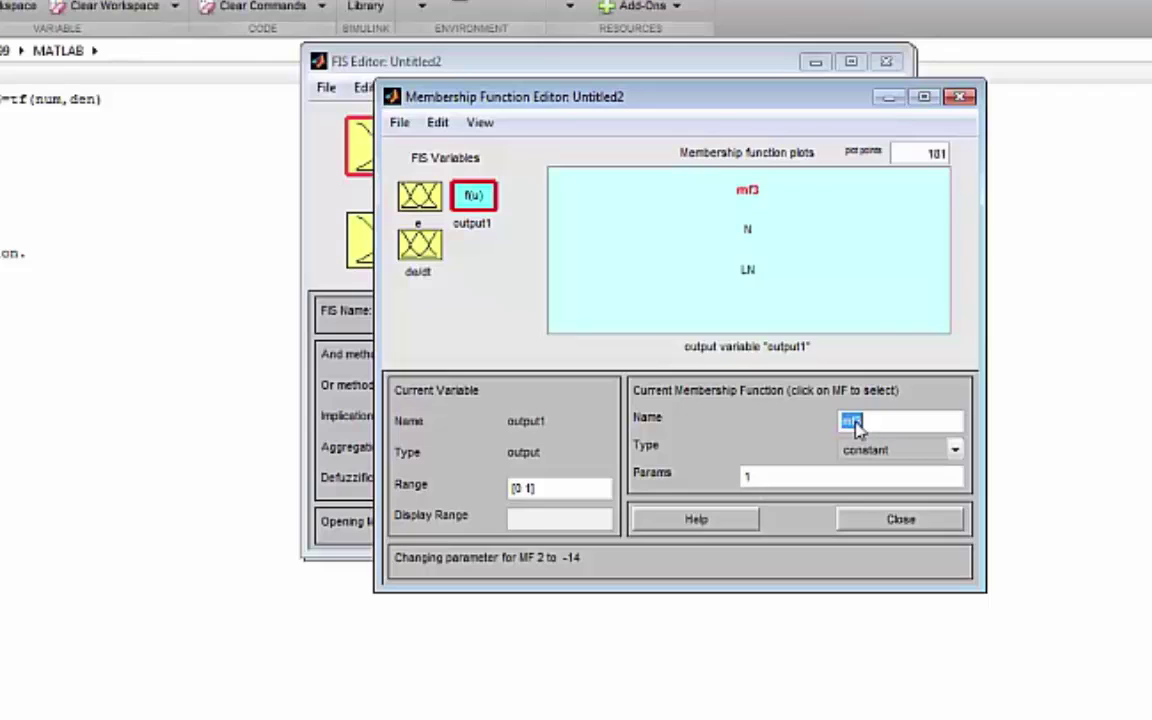
text(Zero)
click(752, 479)
key(BackSpace)
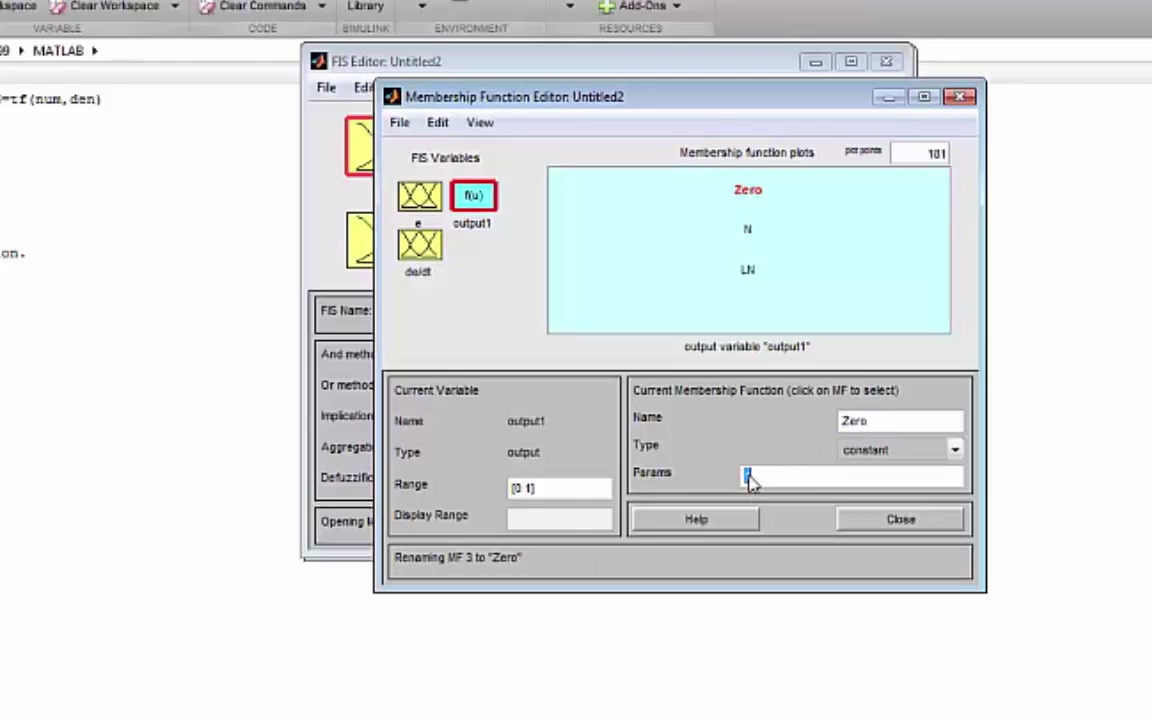
text(0)
key(Return)
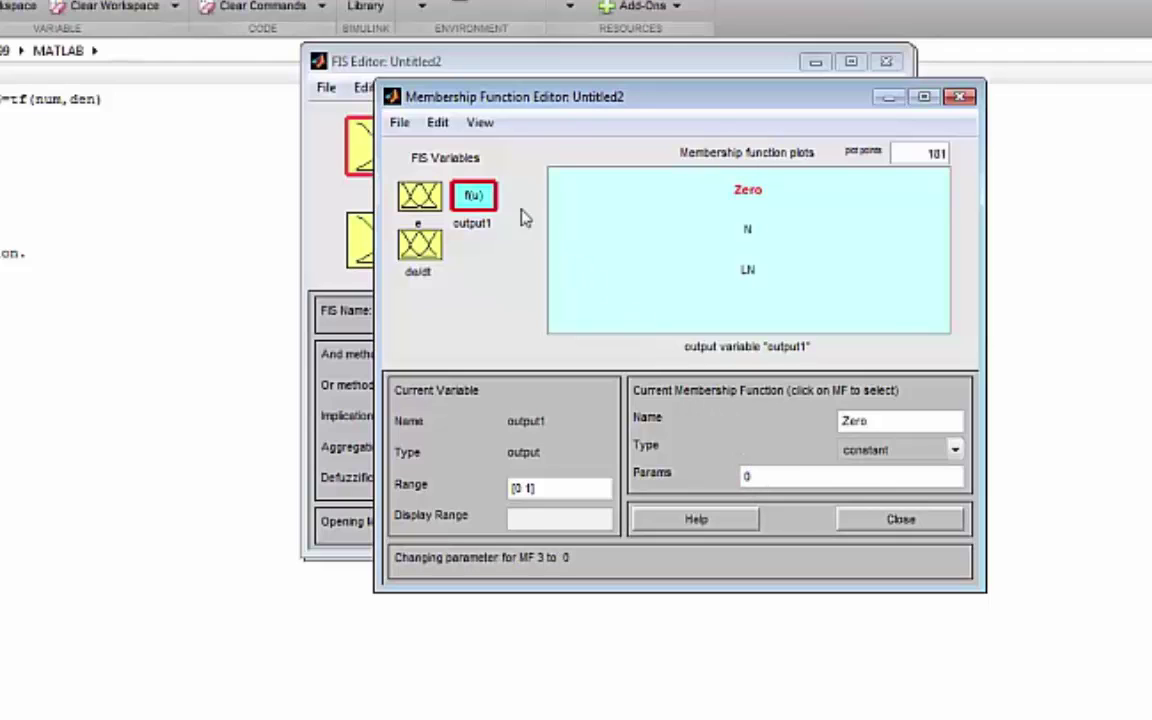
Step: Add two more constant membership functions to output1 and reselect the output variable
click(439, 124)
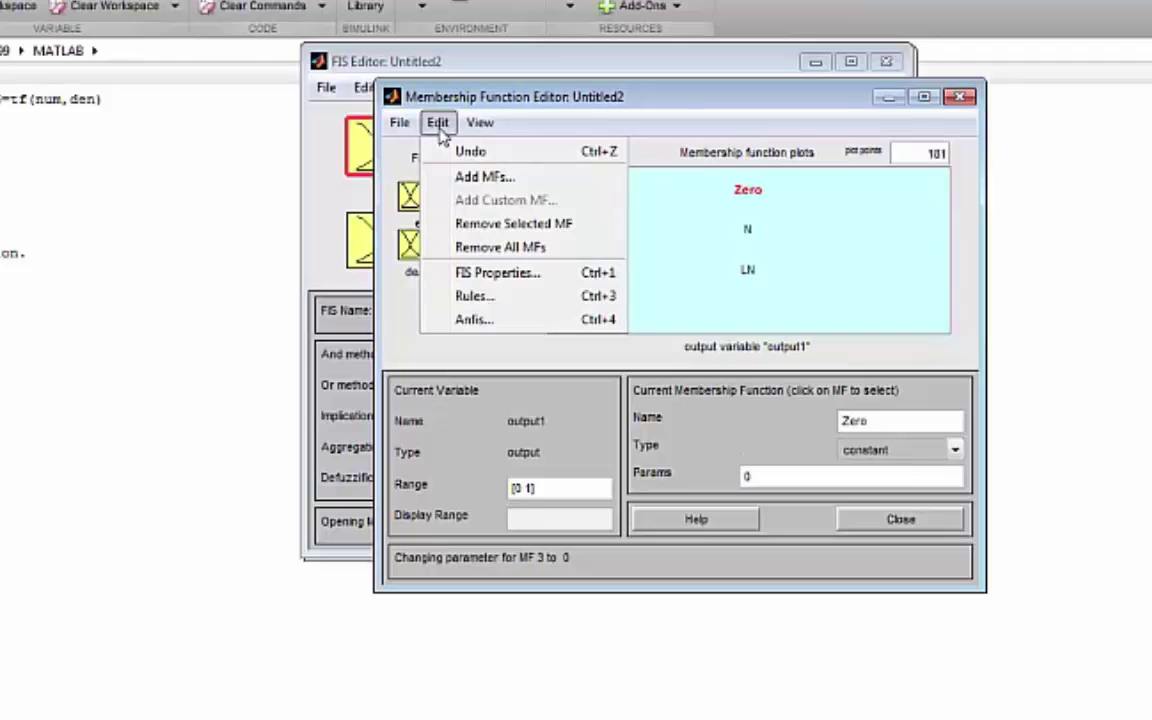
click(465, 176)
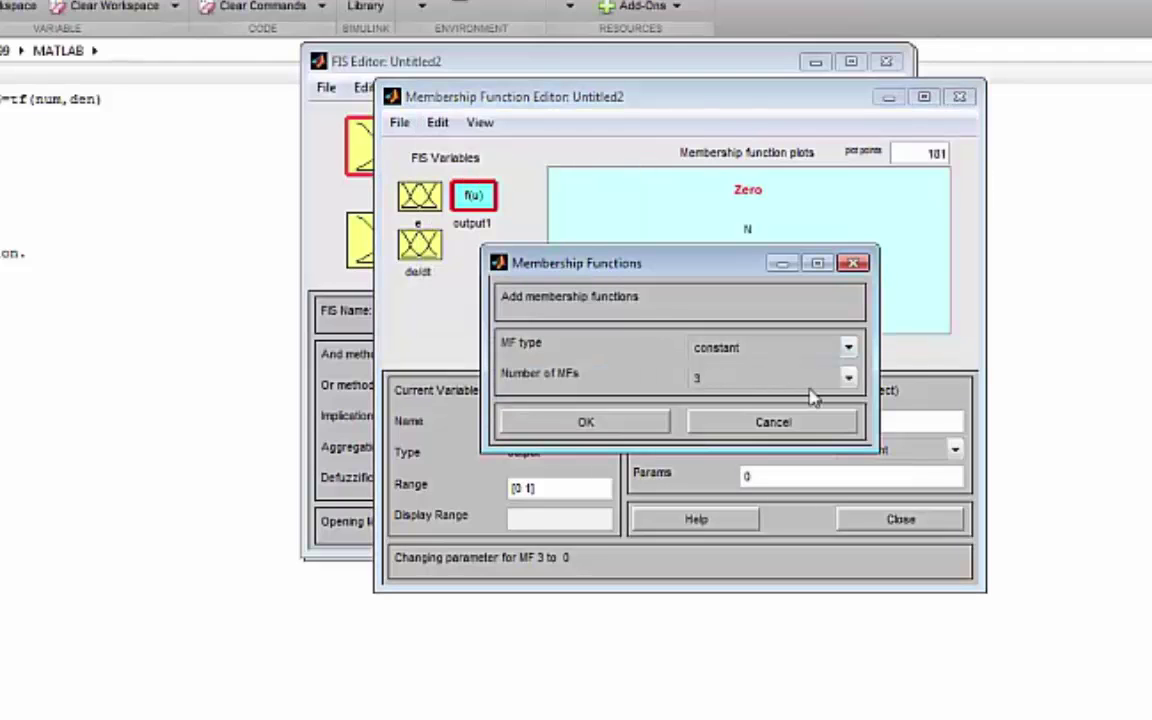
click(847, 378)
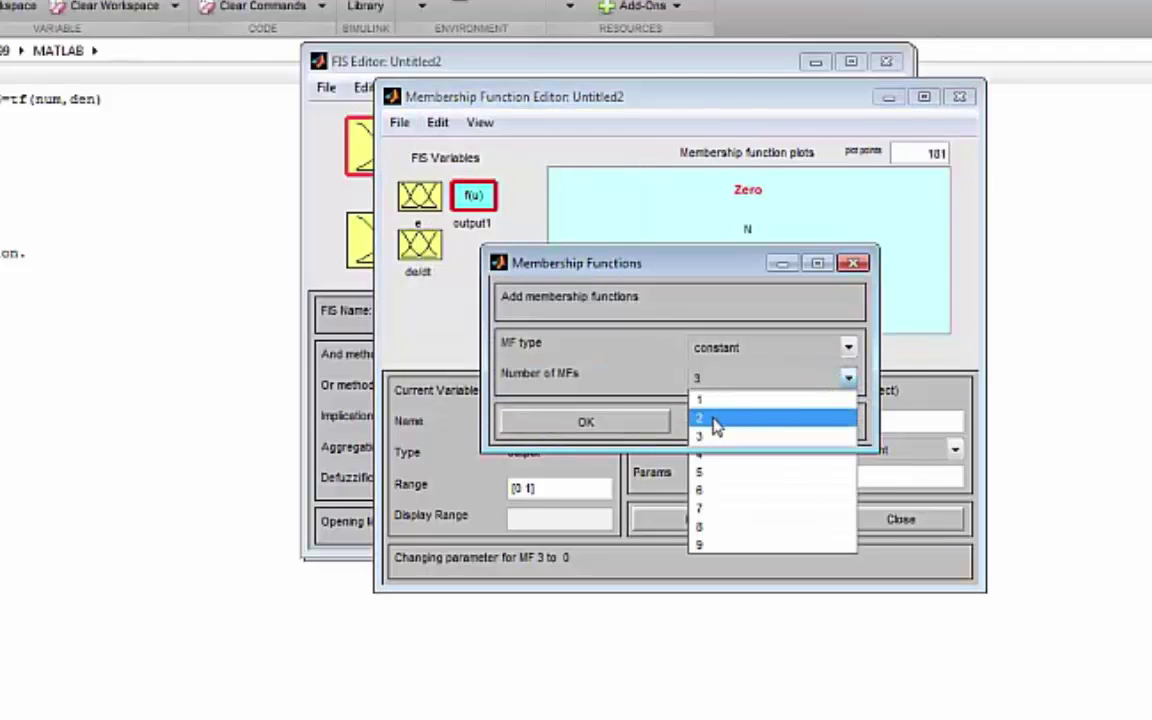
click(716, 422)
click(605, 421)
click(488, 206)
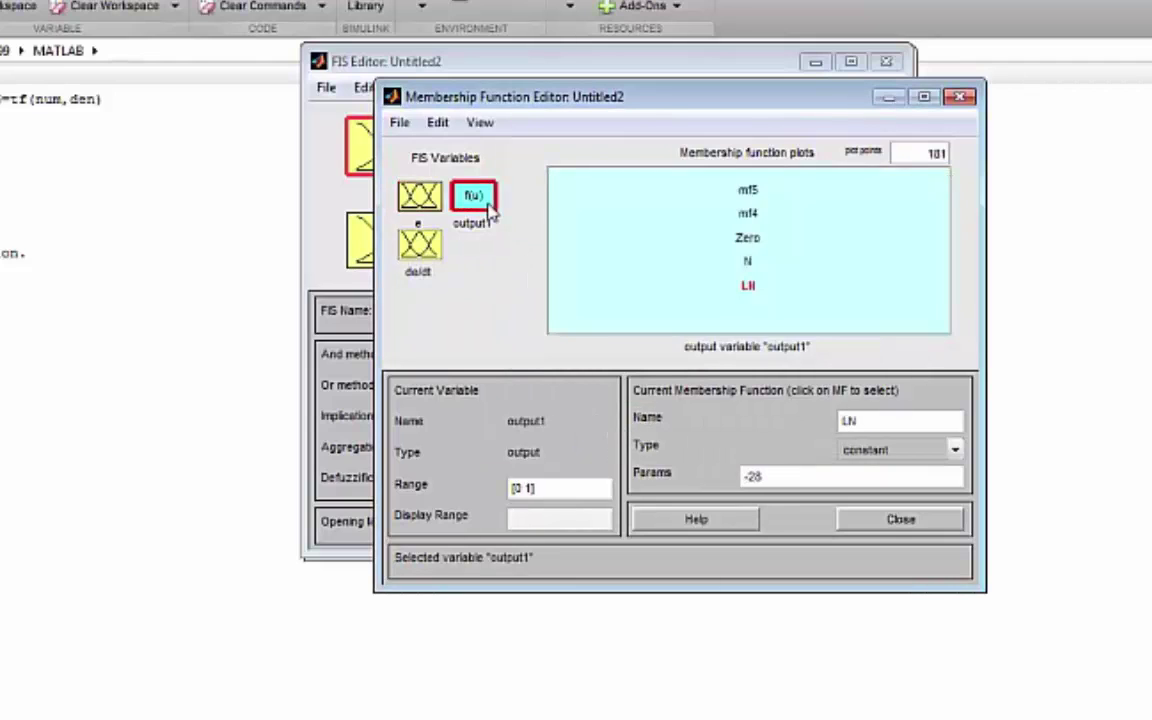
Step: Rename output1's membership function mf4 as P and set its constant parameter to 14
click(748, 216)
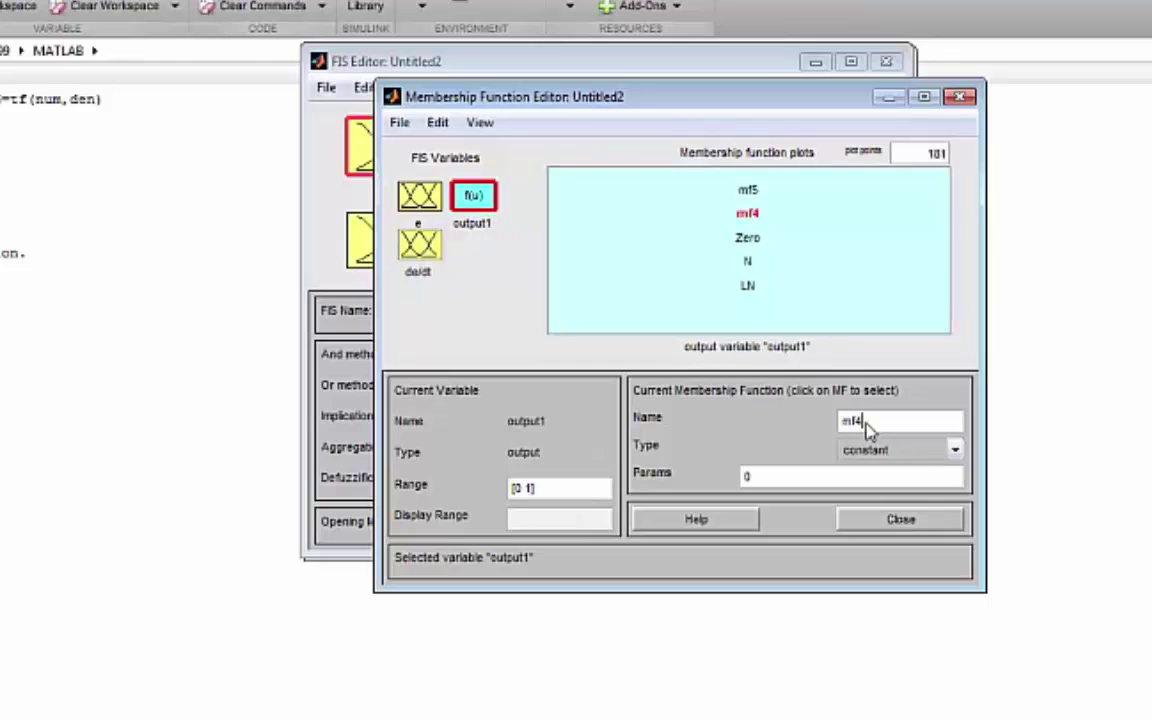
drag(869, 428, 835, 428)
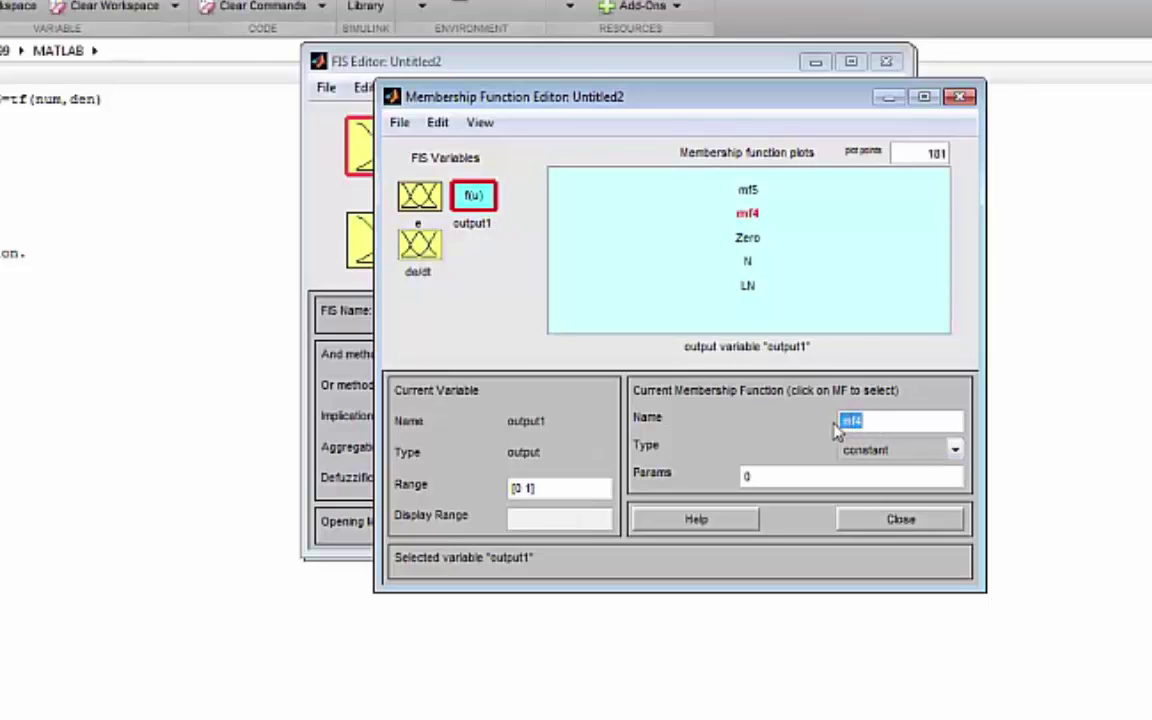
text(P)
click(747, 478)
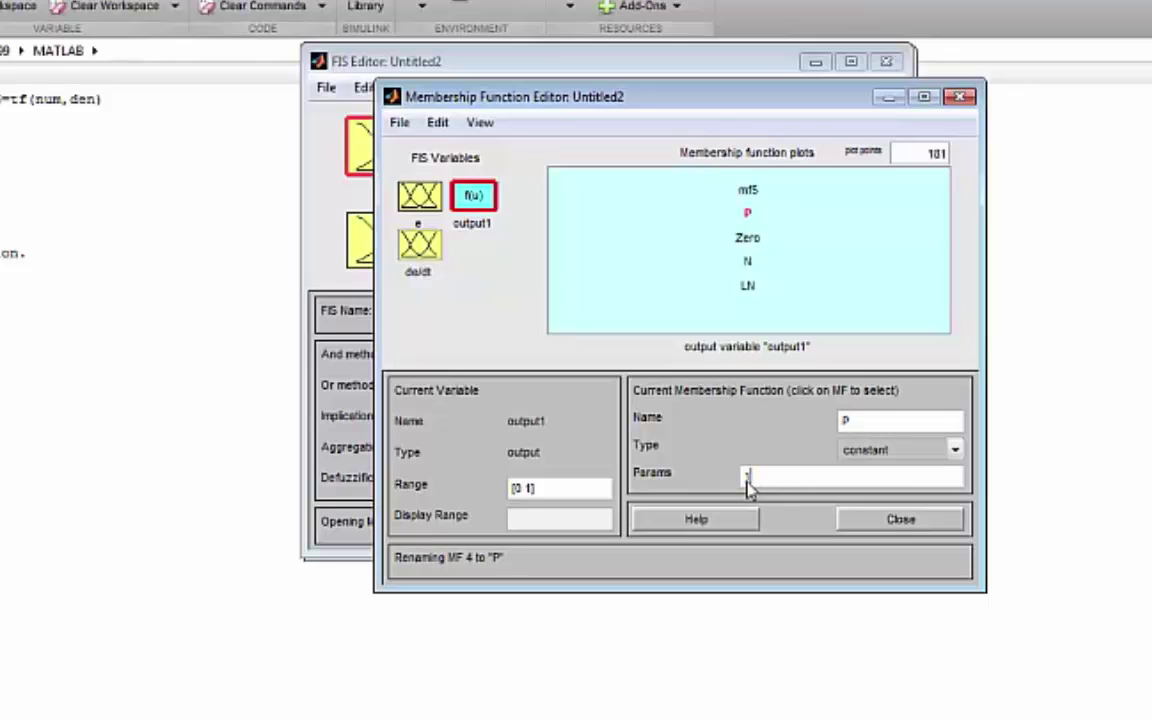
text(14)
Step: Rename output1's membership function mf5 as LP, set its constant parameter to 28, and check the parameters of all output membership functions
click(748, 190)
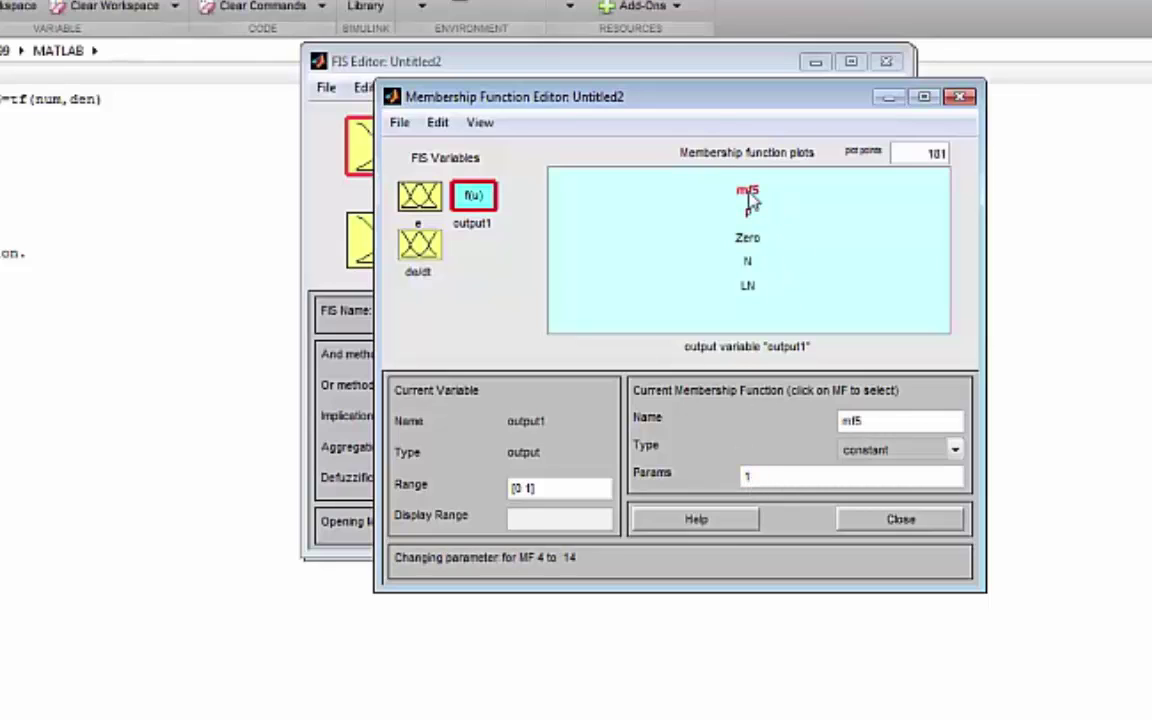
click(866, 425)
text(LP)
click(752, 480)
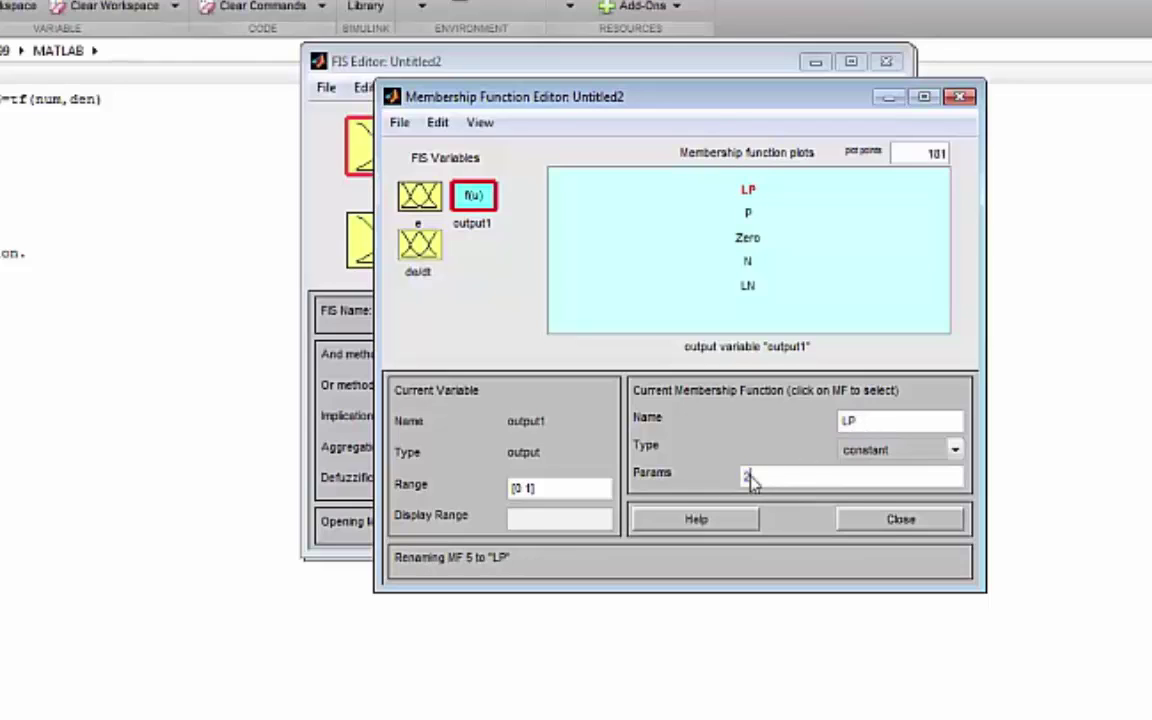
text(28)
key(Return)
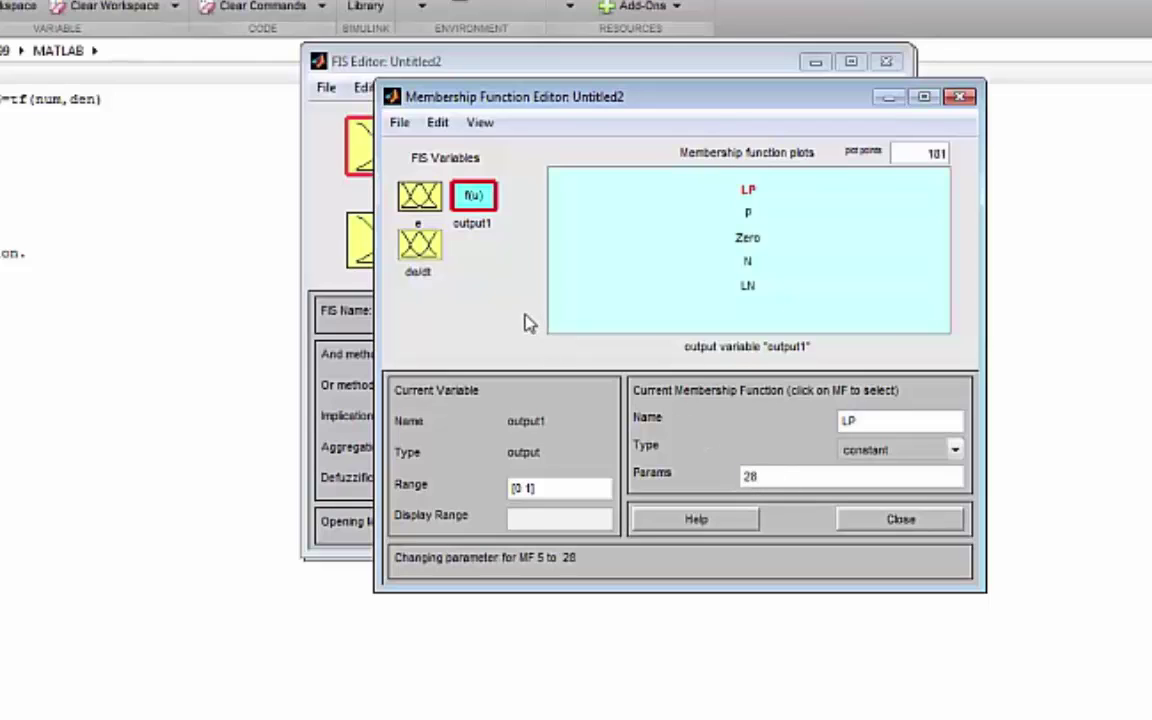
click(750, 290)
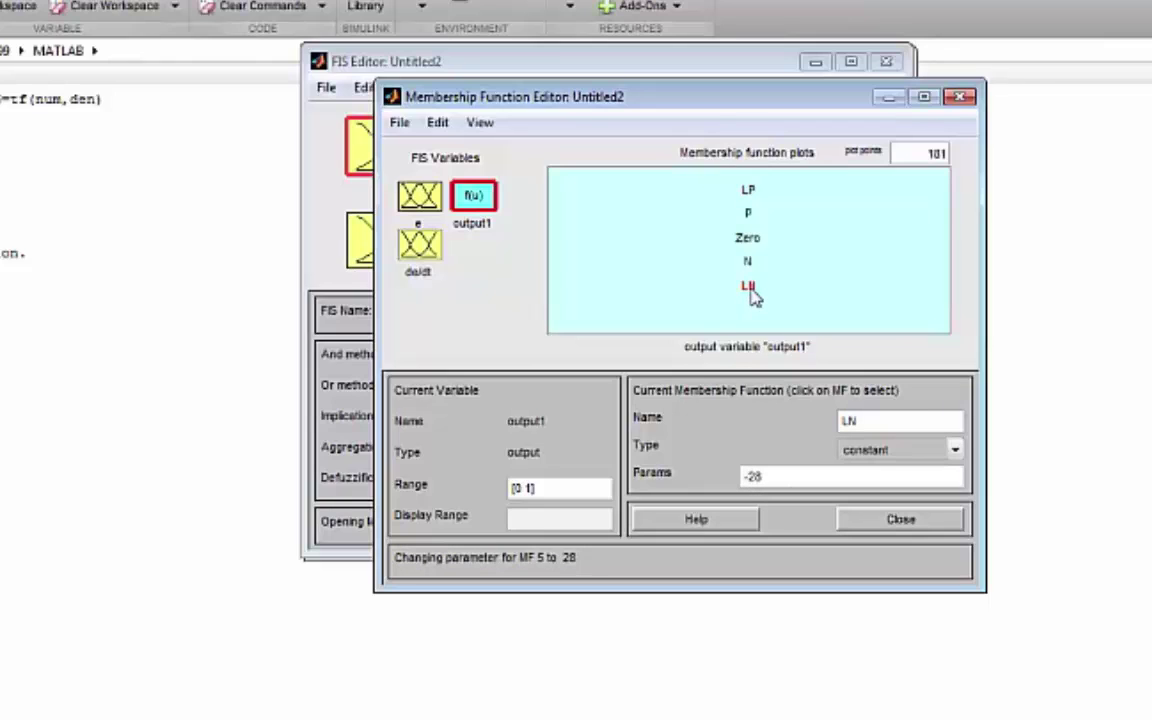
click(748, 263)
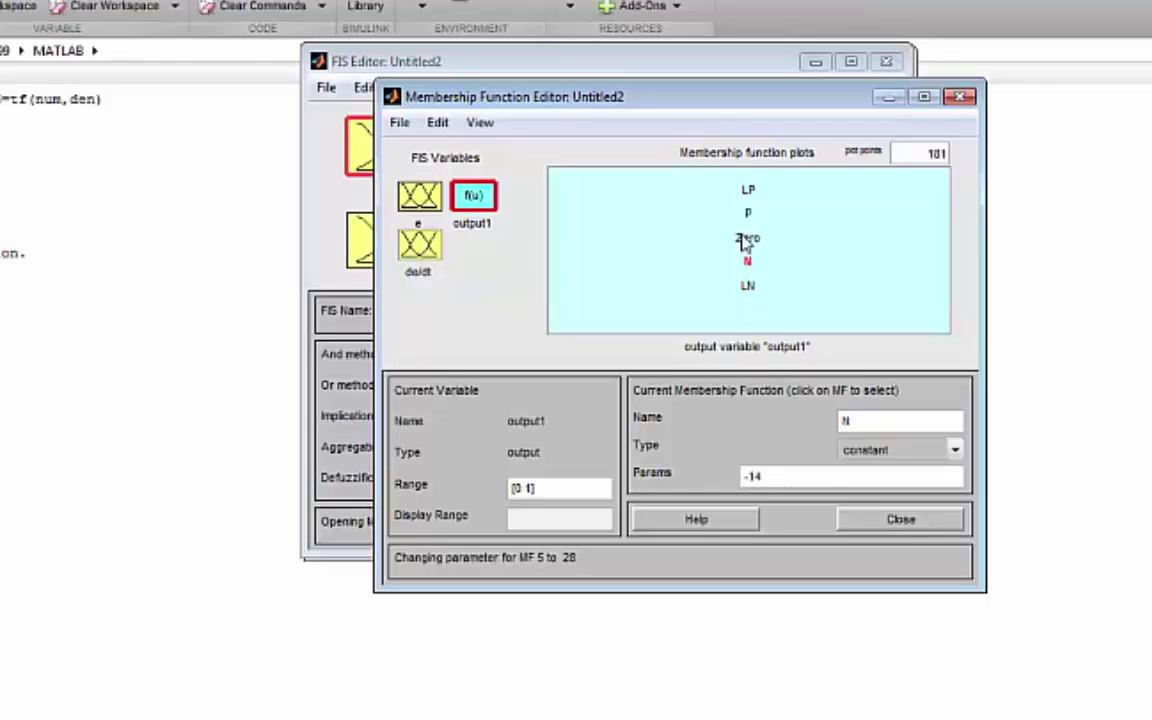
click(745, 241)
click(748, 216)
click(750, 193)
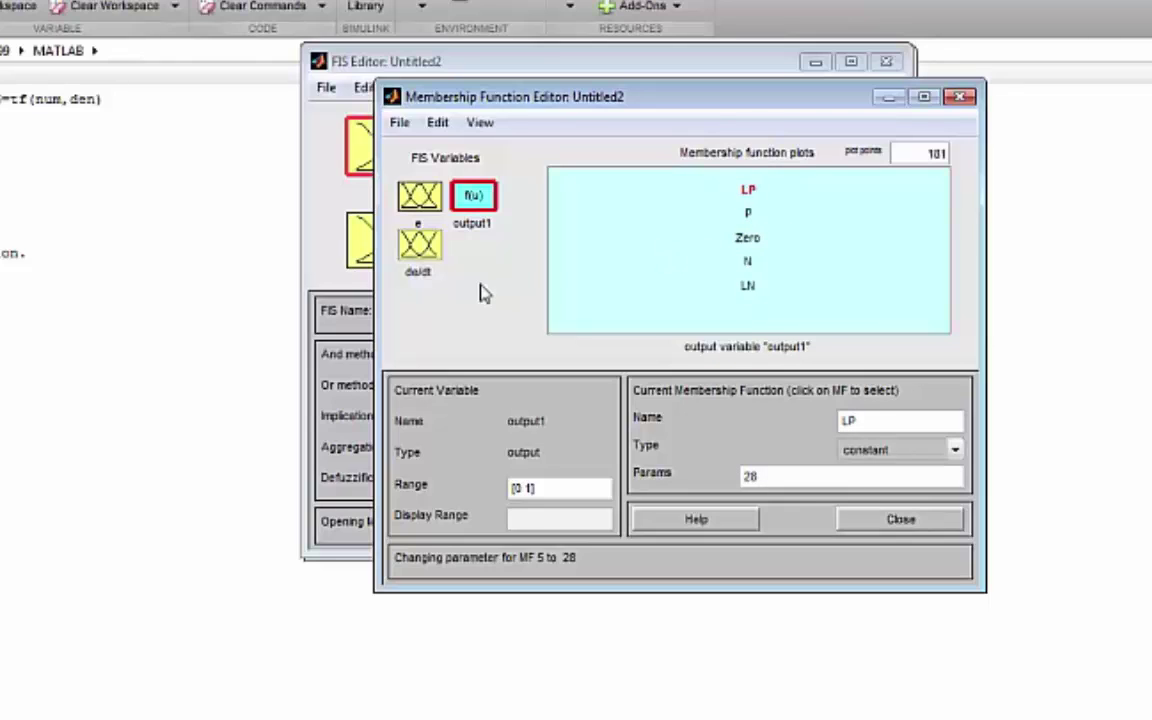
Step: Open the rule editor and add the rule: if e is N and de/dt is N, then output1 is LN
click(438, 123)
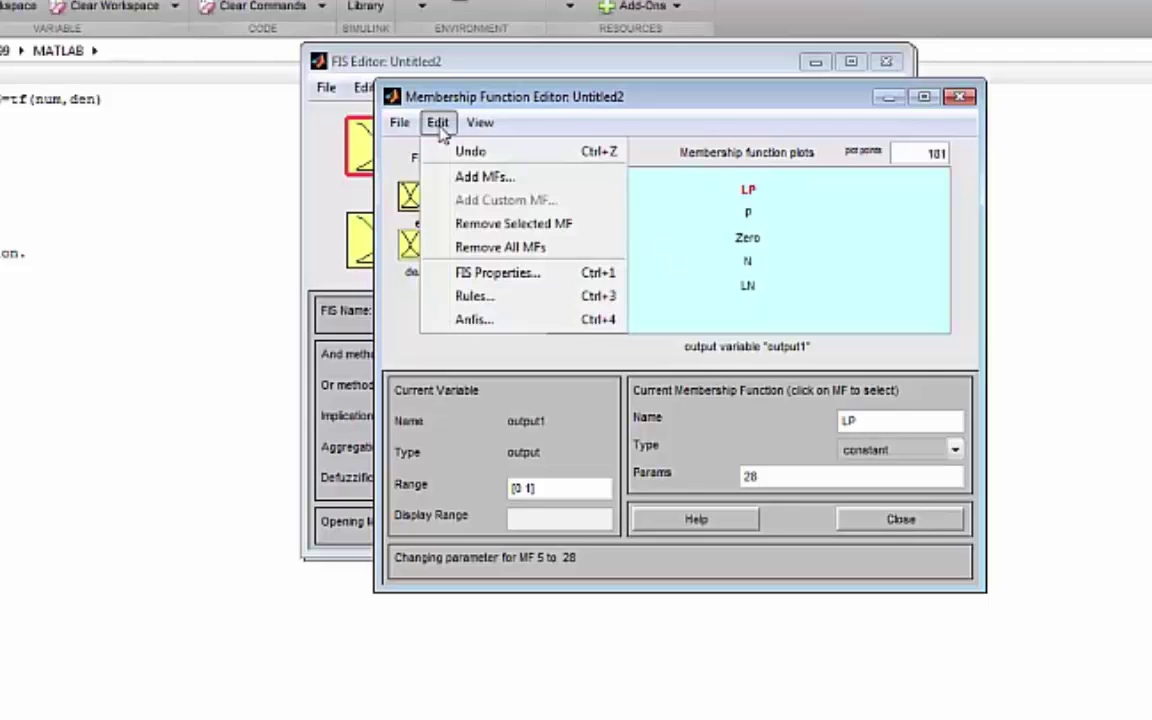
click(476, 297)
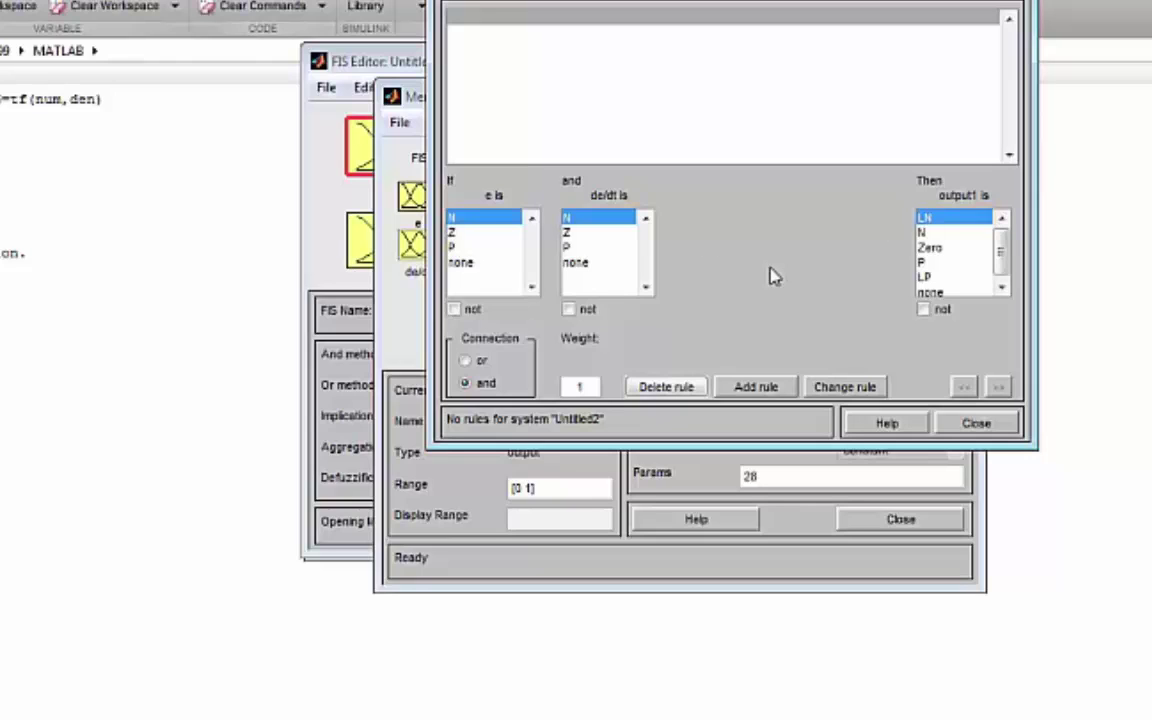
click(776, 388)
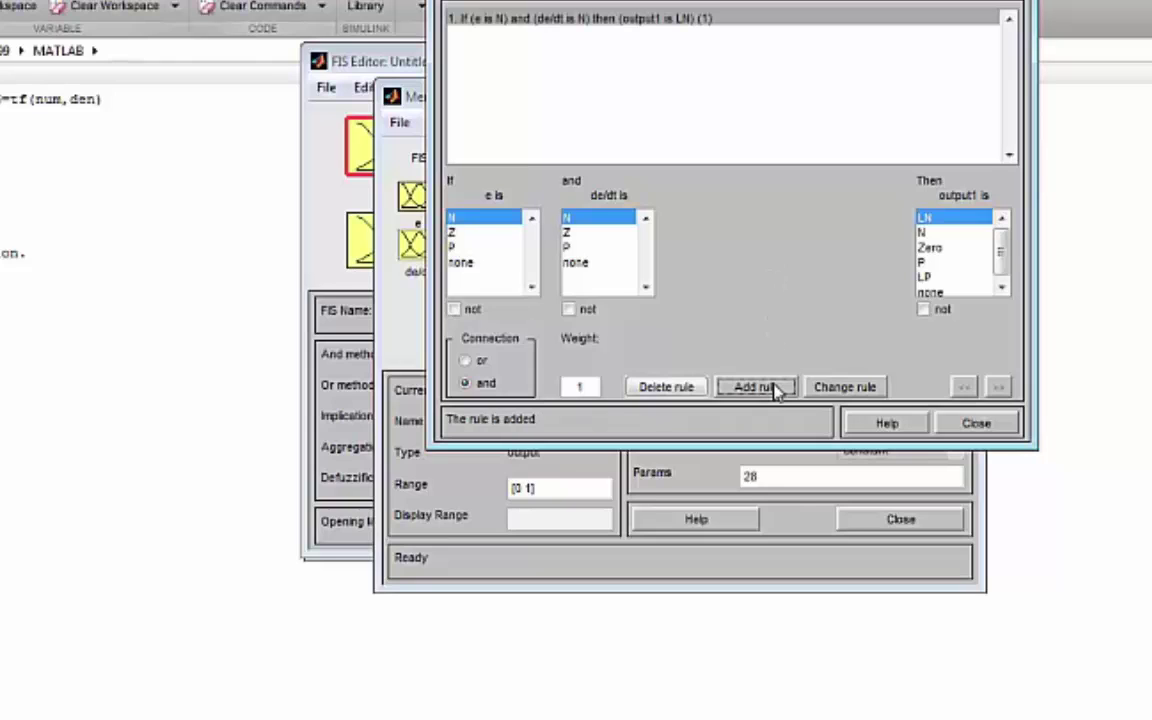
Step: Add two rules for e is N: de/dt Z gives output1 N, and de/dt P gives output1 Zero
click(578, 232)
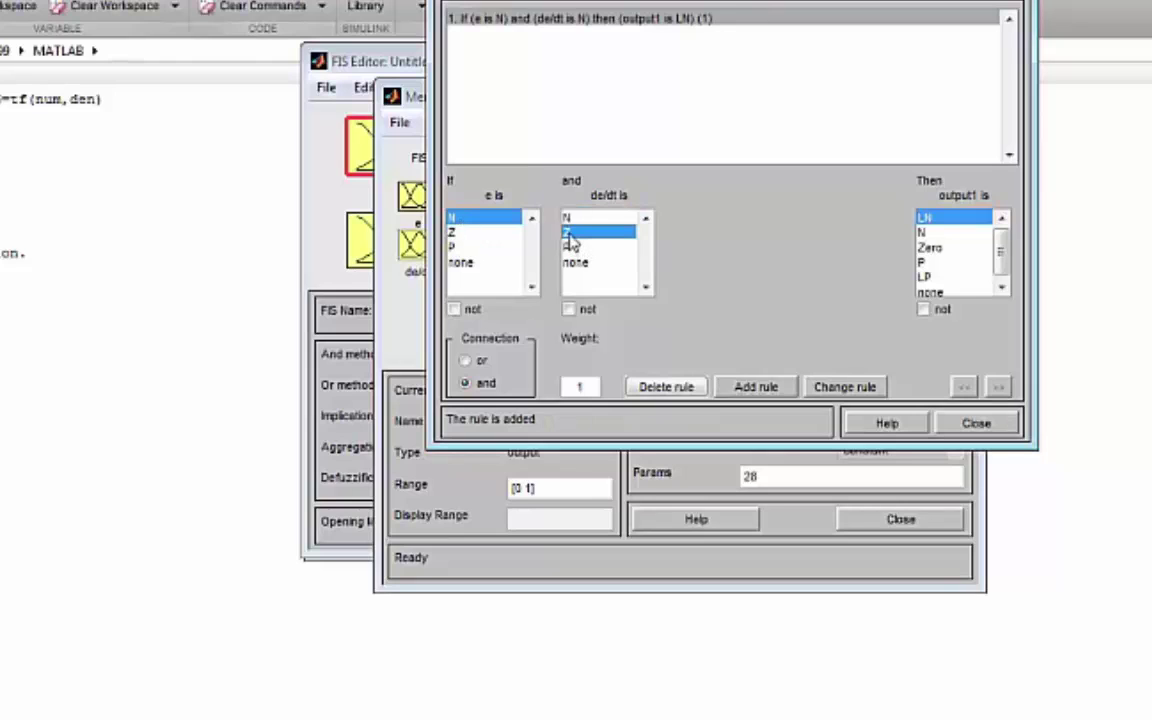
click(922, 233)
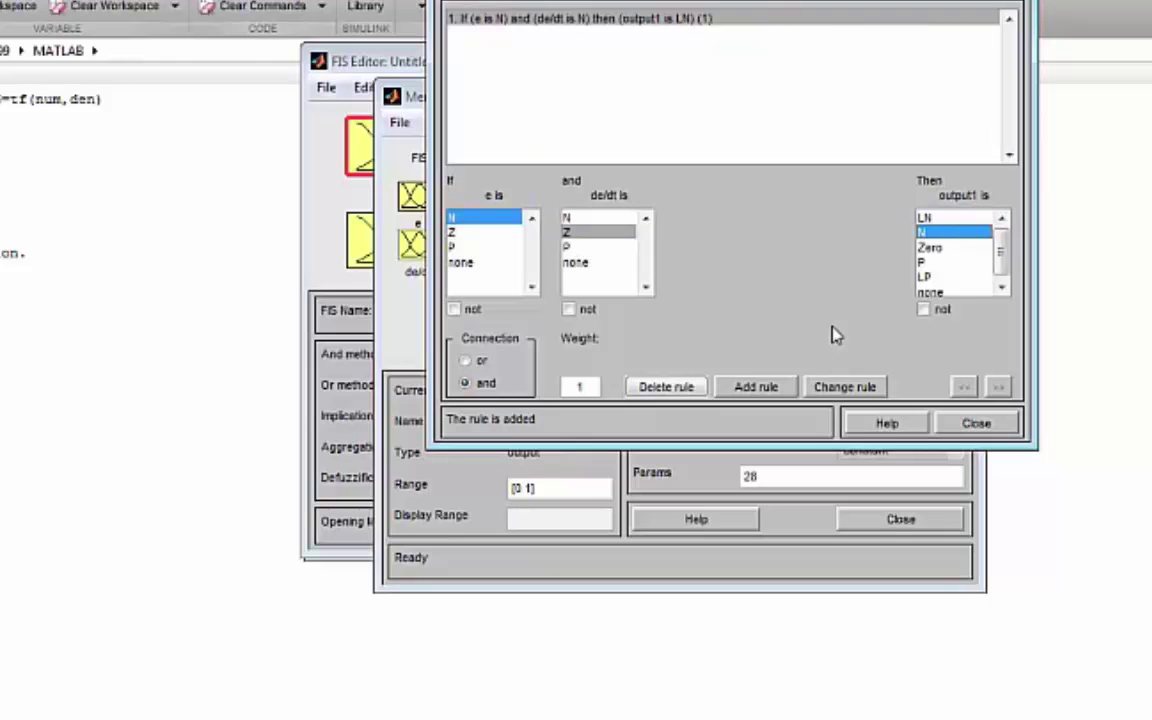
click(755, 390)
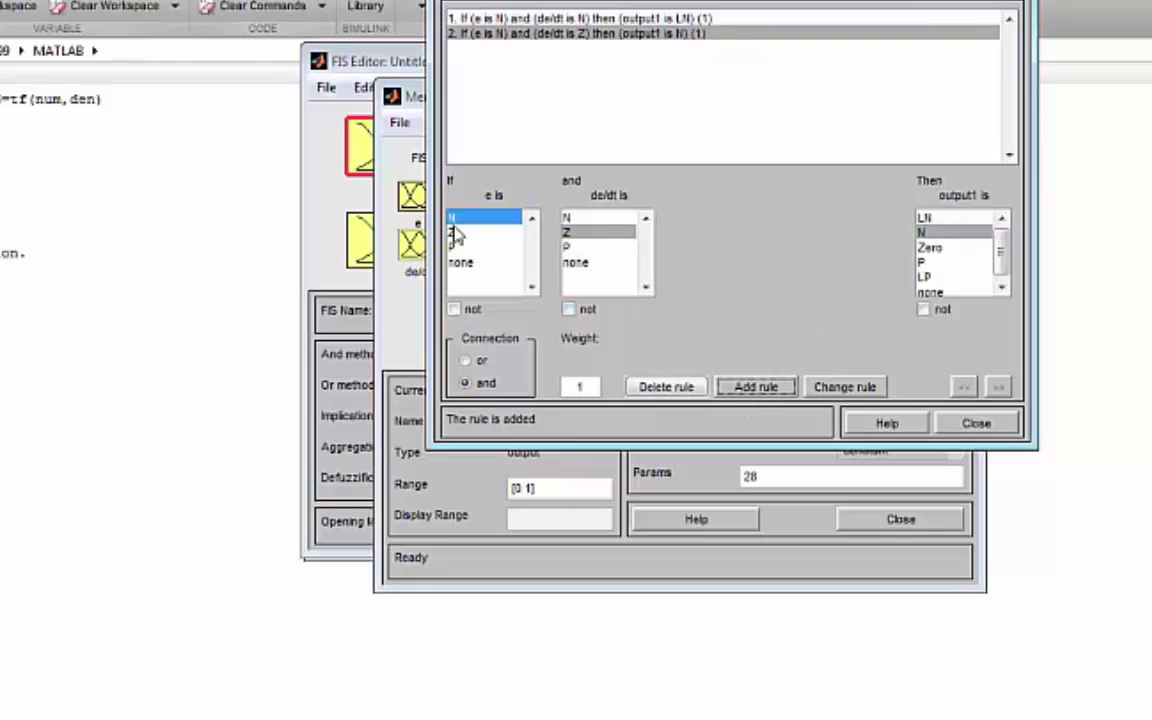
click(567, 247)
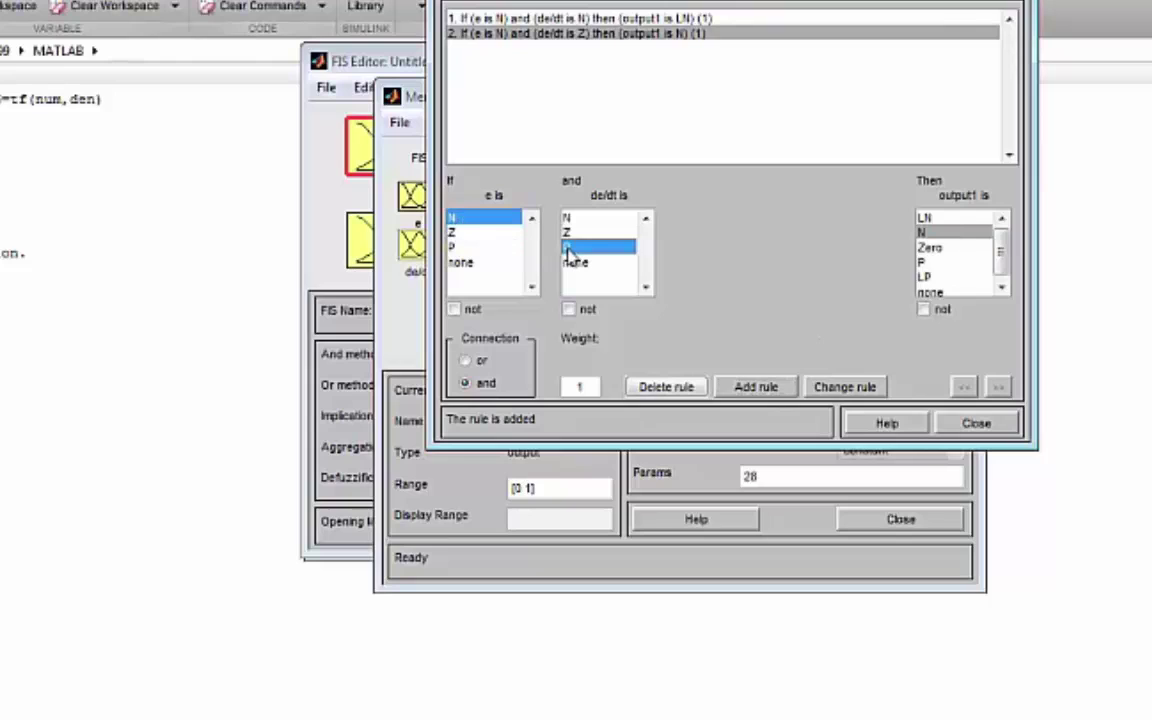
click(928, 250)
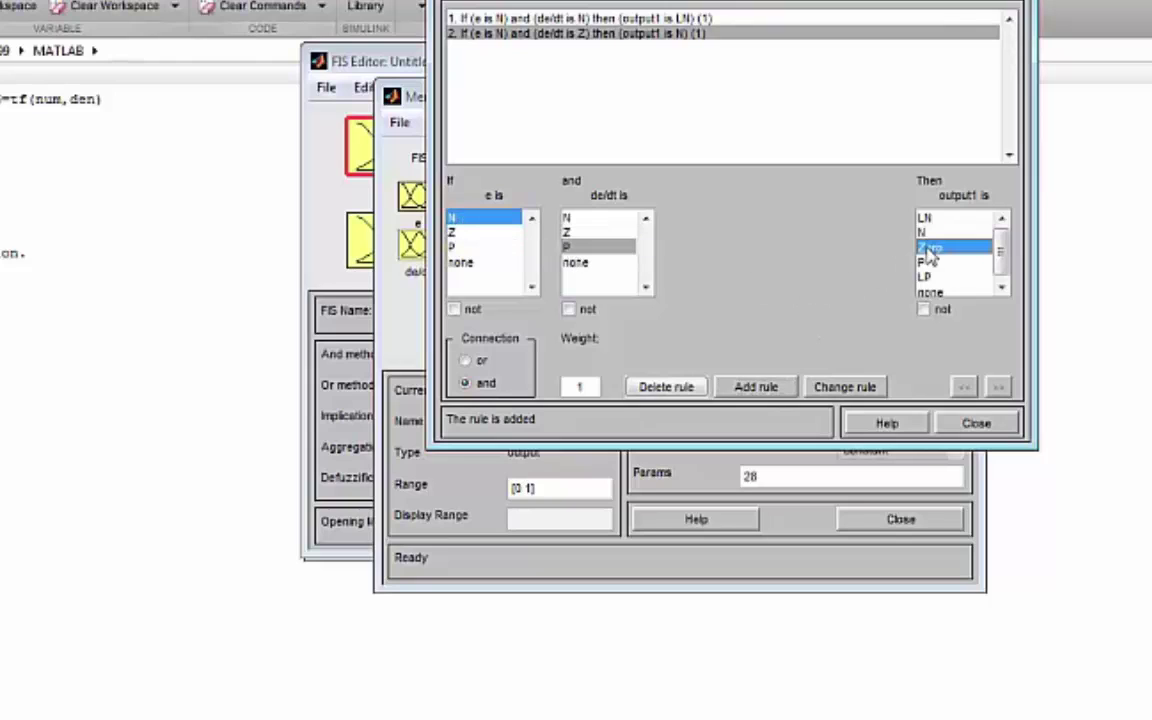
click(737, 392)
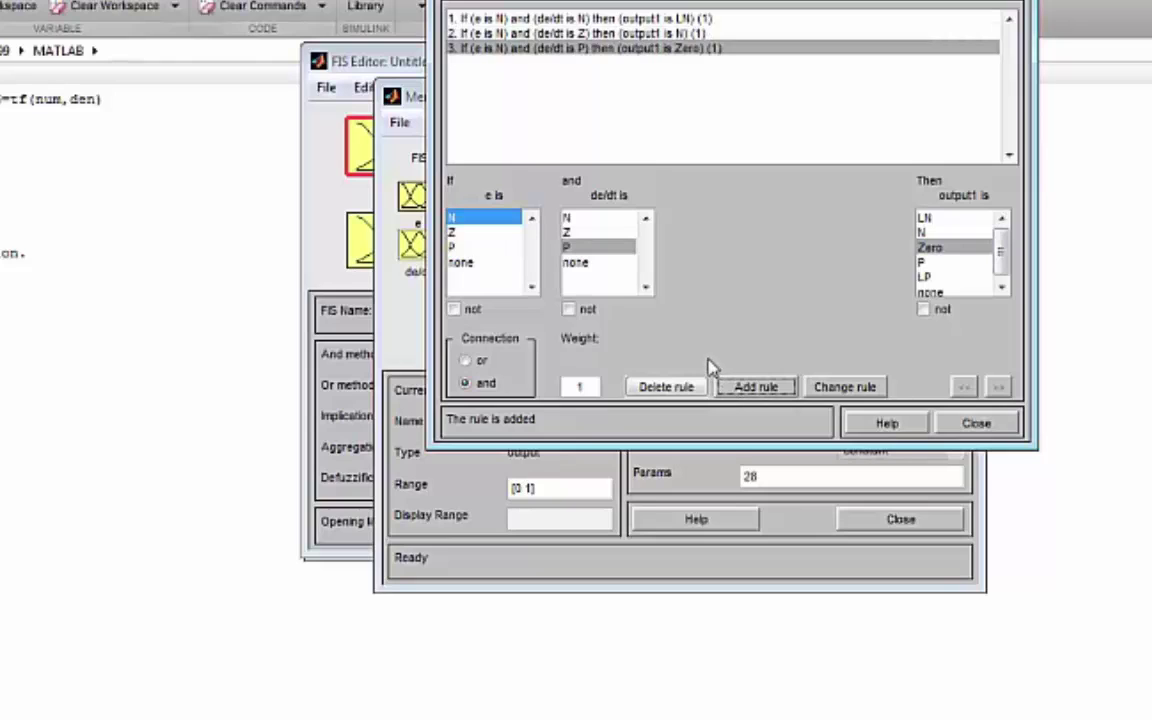
Step: Add three rules for e is Z: de/dt N gives output1 N, de/dt Z gives Zero, and de/dt P gives P
click(470, 232)
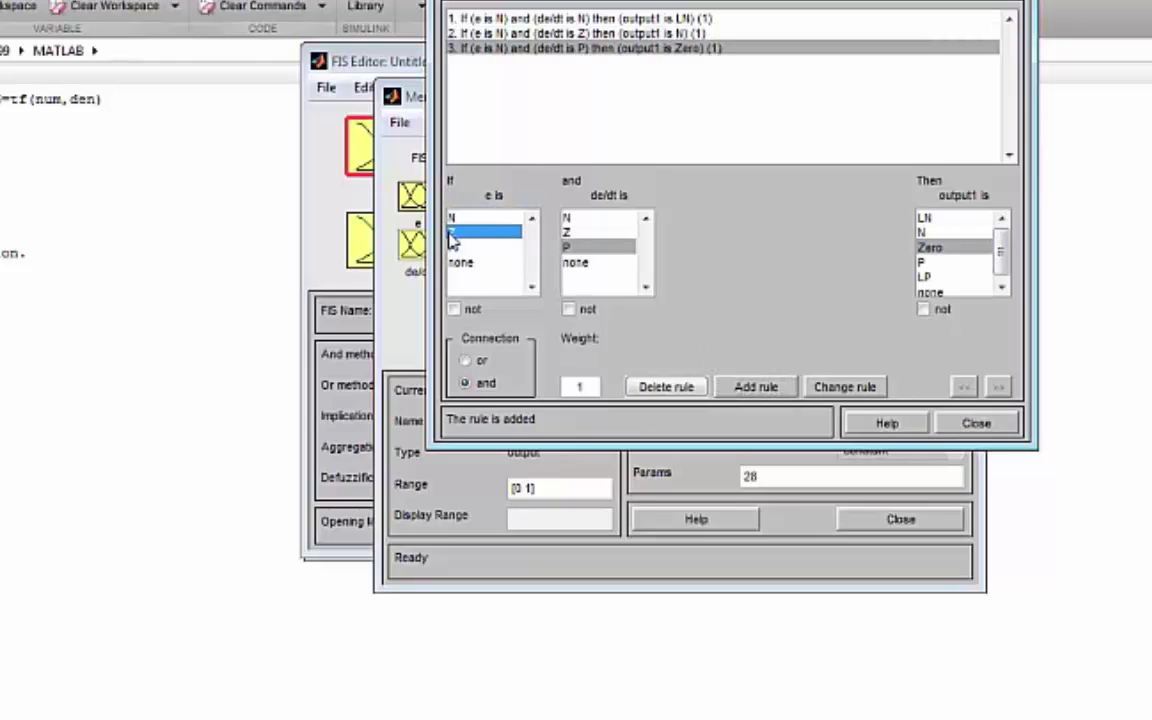
click(569, 218)
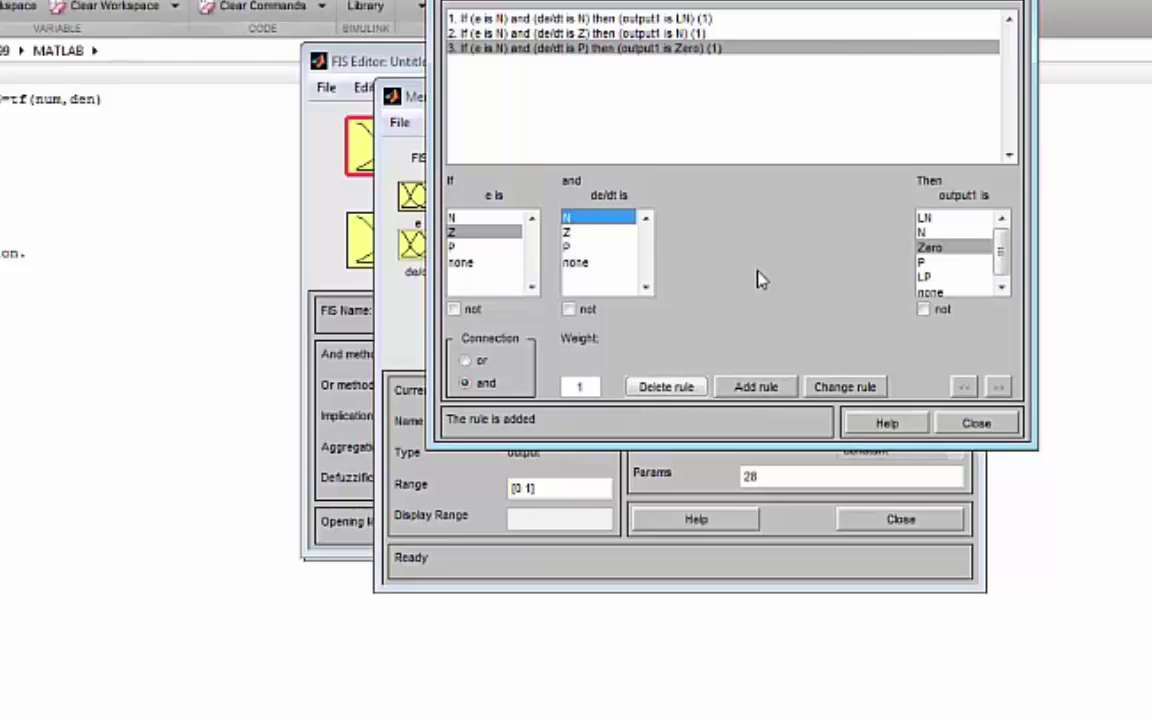
click(921, 232)
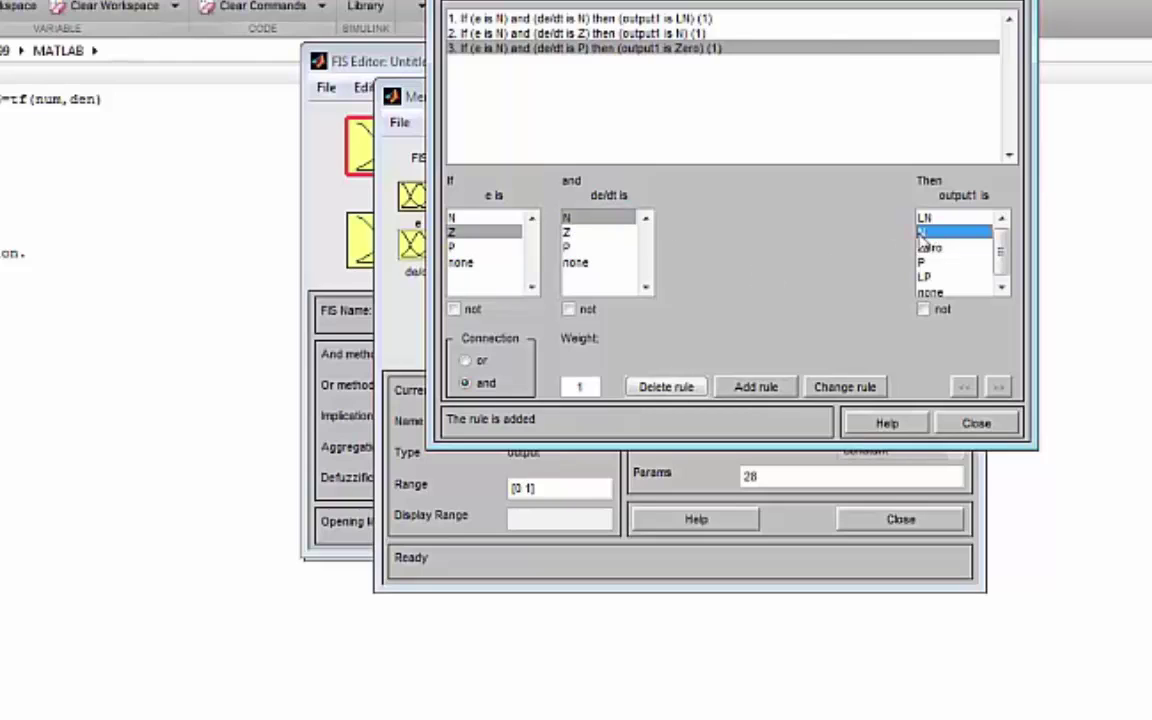
click(757, 387)
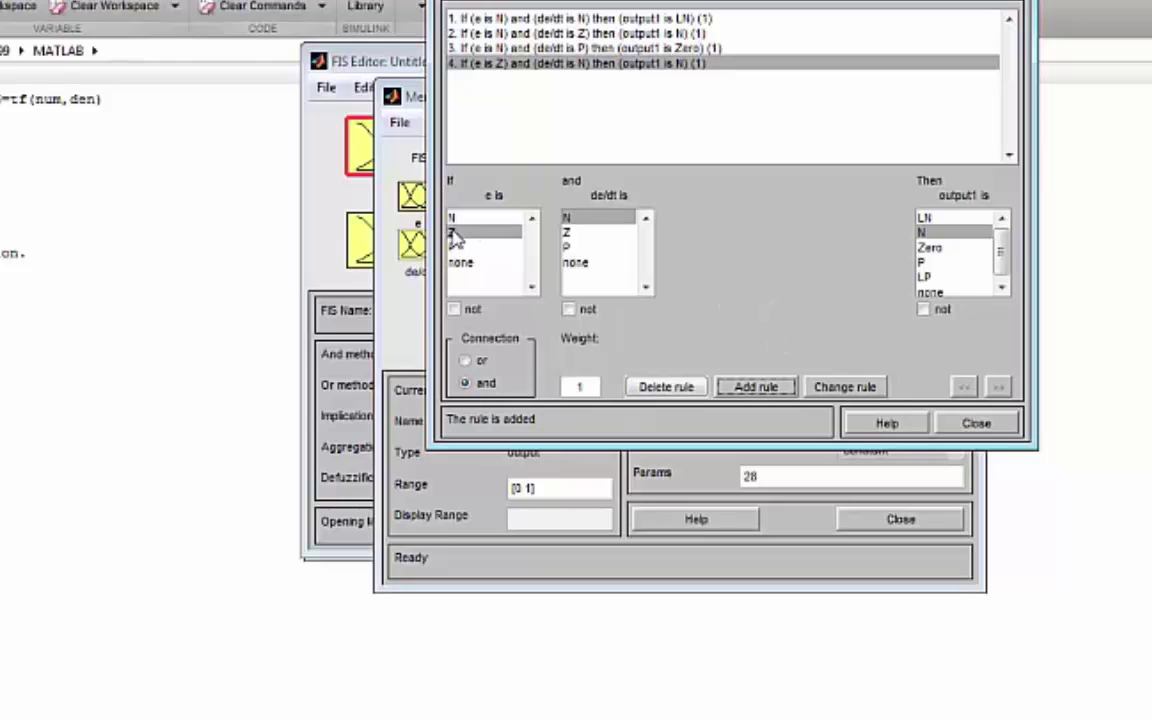
click(567, 232)
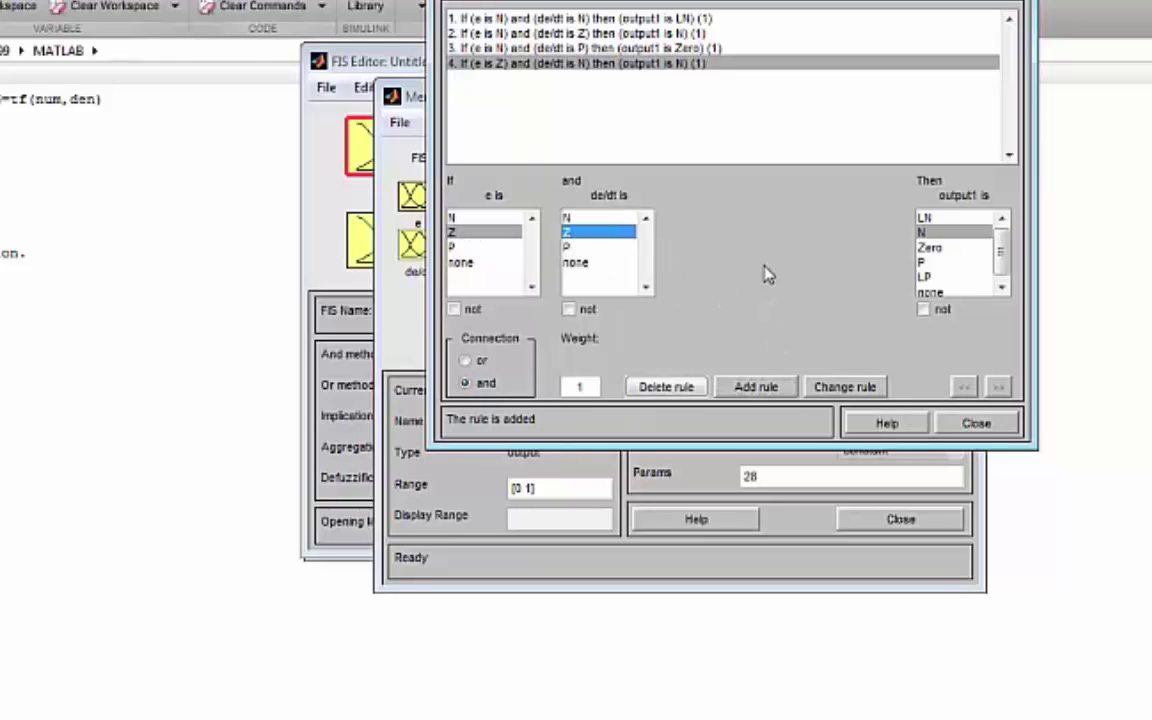
click(928, 247)
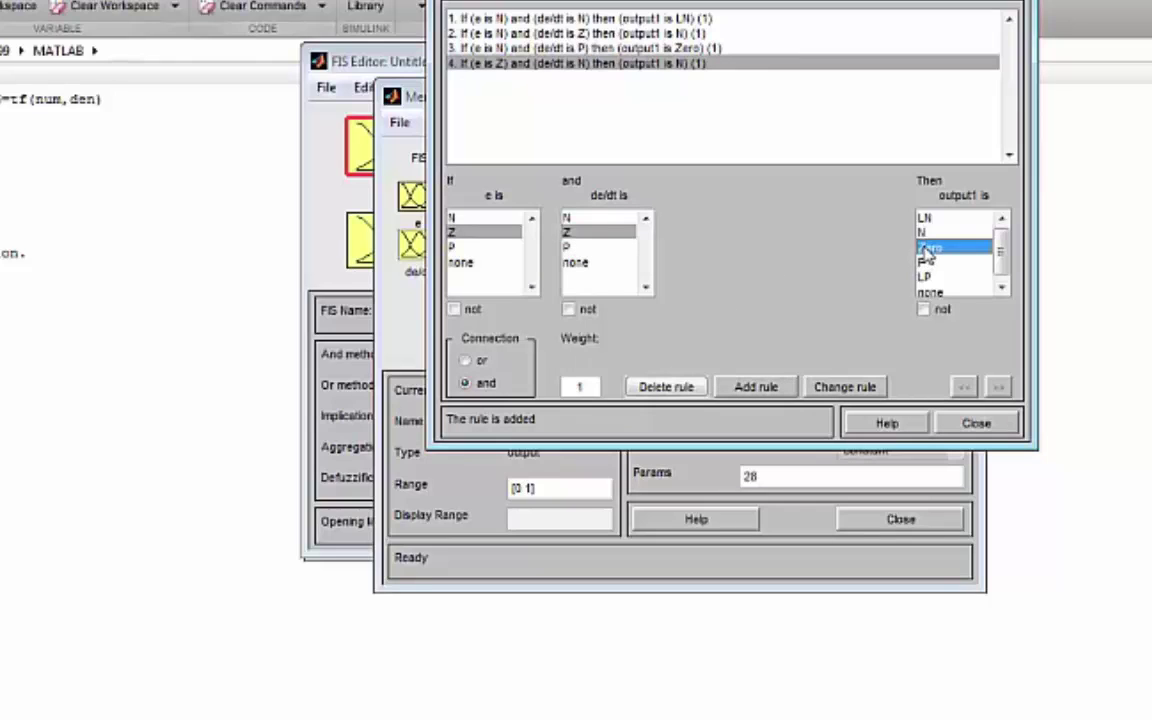
click(752, 386)
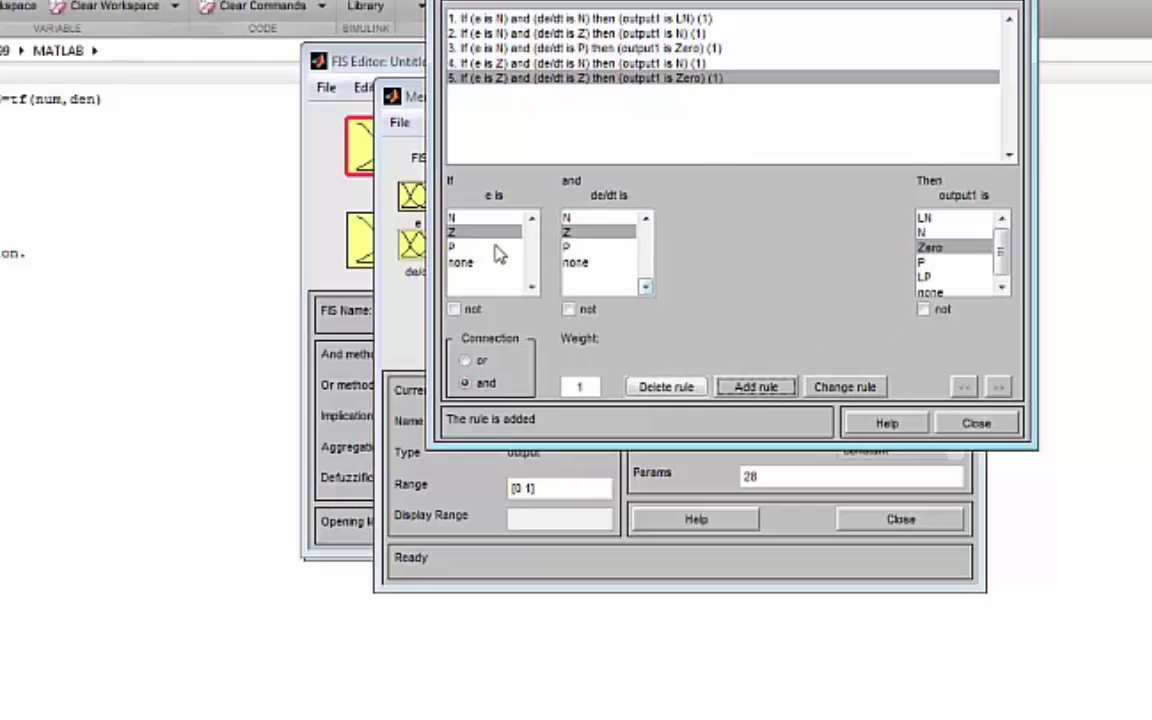
click(572, 247)
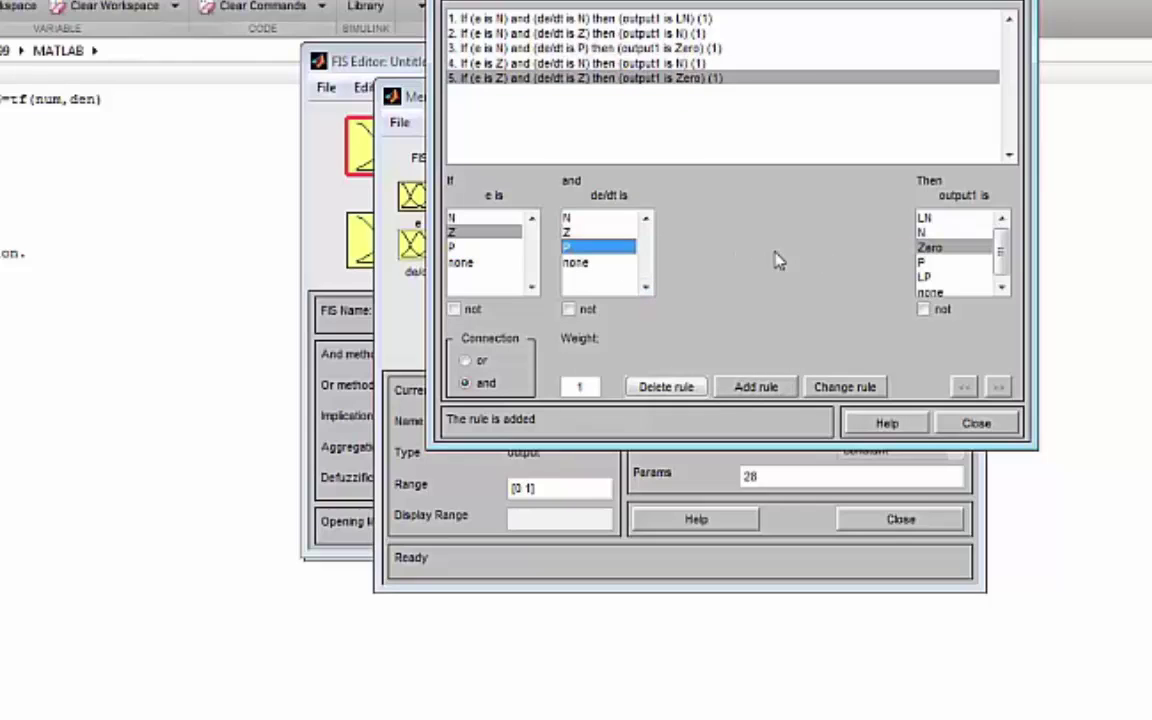
click(924, 262)
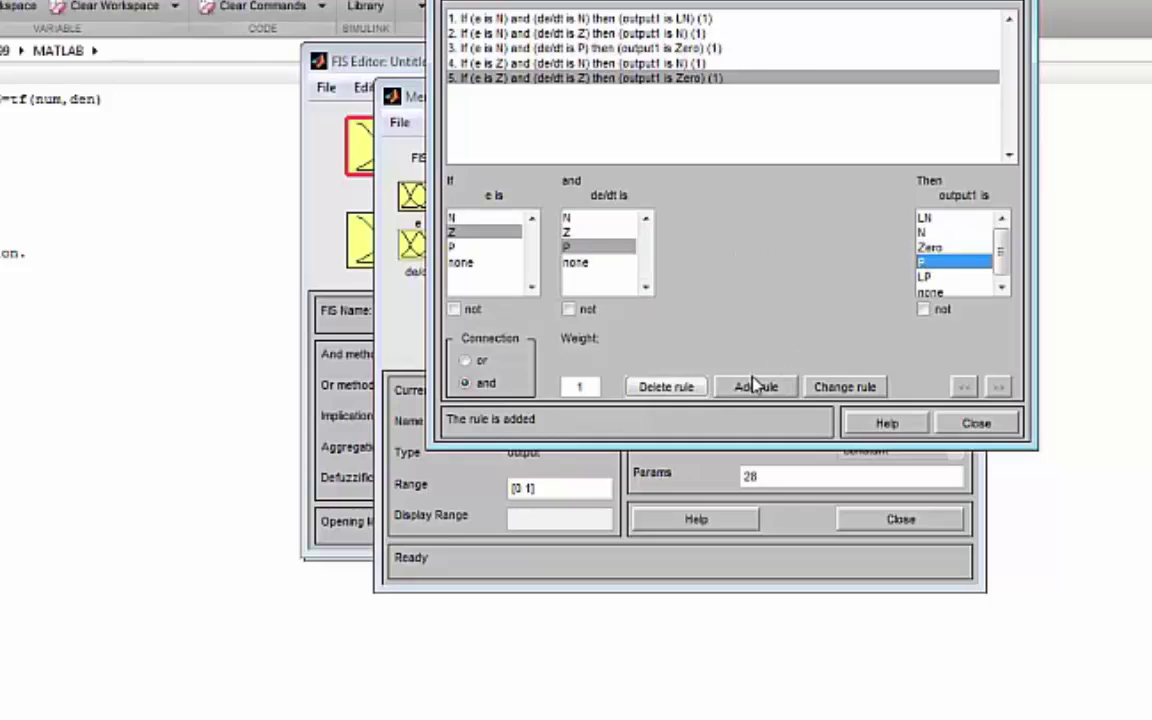
click(752, 386)
Step: Add three rules for e is P: de/dt N gives output1 Zero, Z gives P, and P gives LP; close the rule editor
click(458, 247)
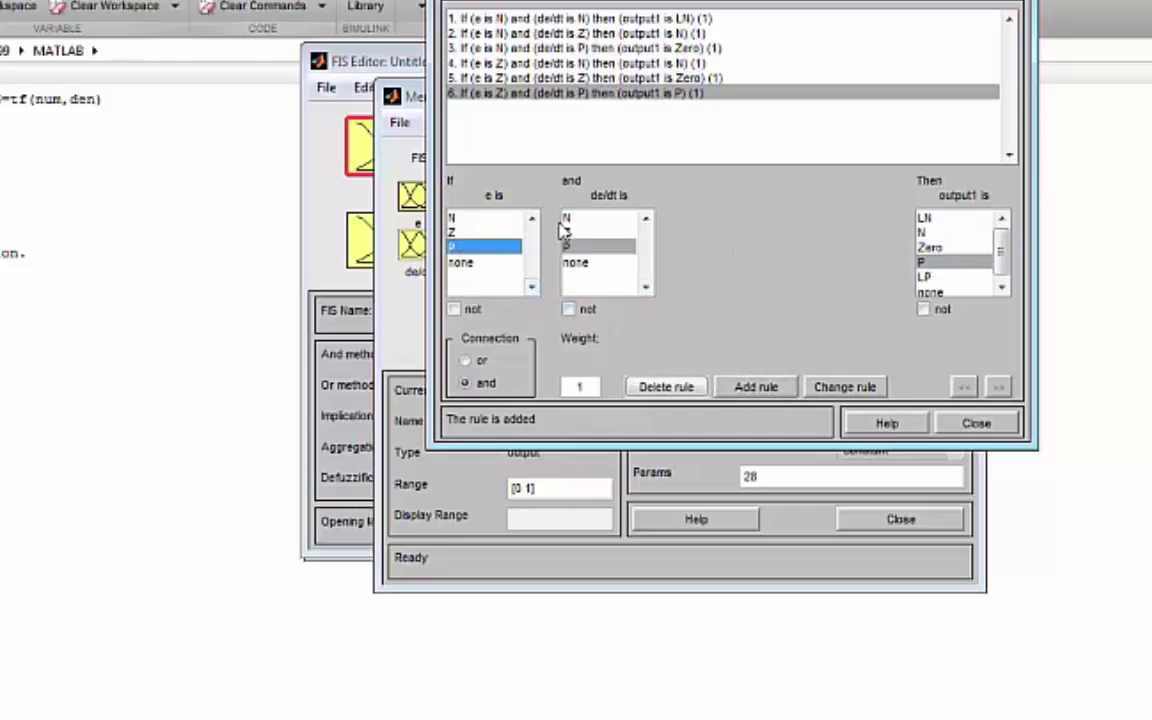
click(566, 219)
click(929, 249)
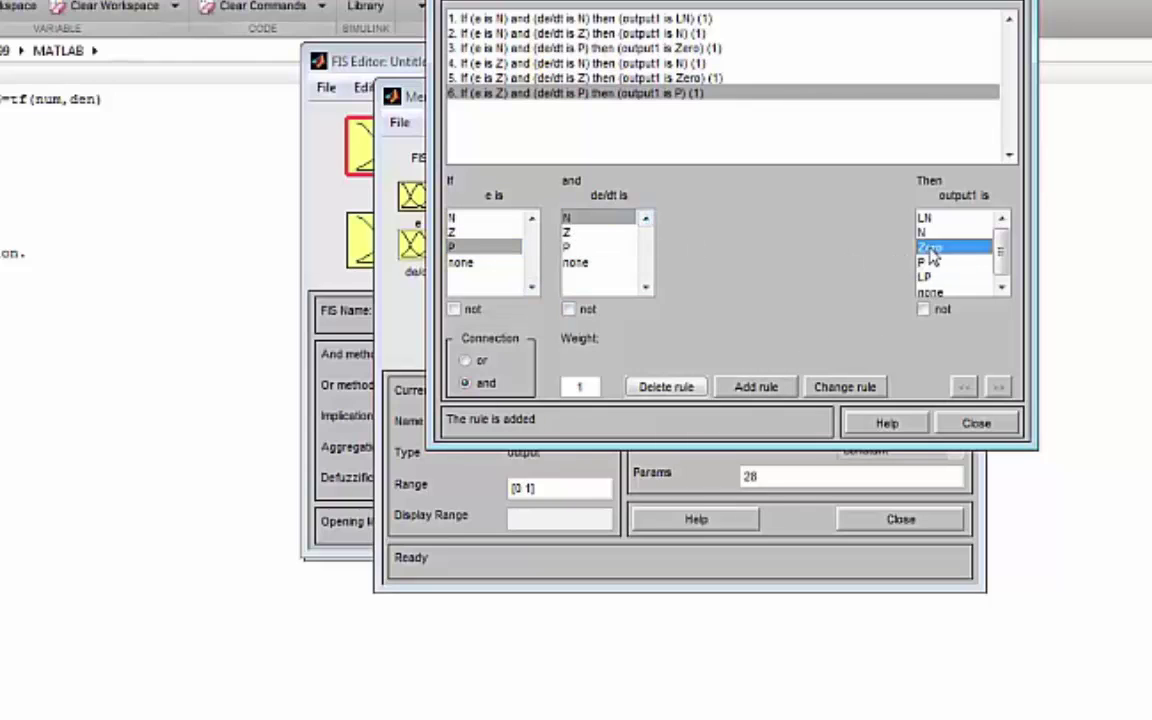
click(745, 386)
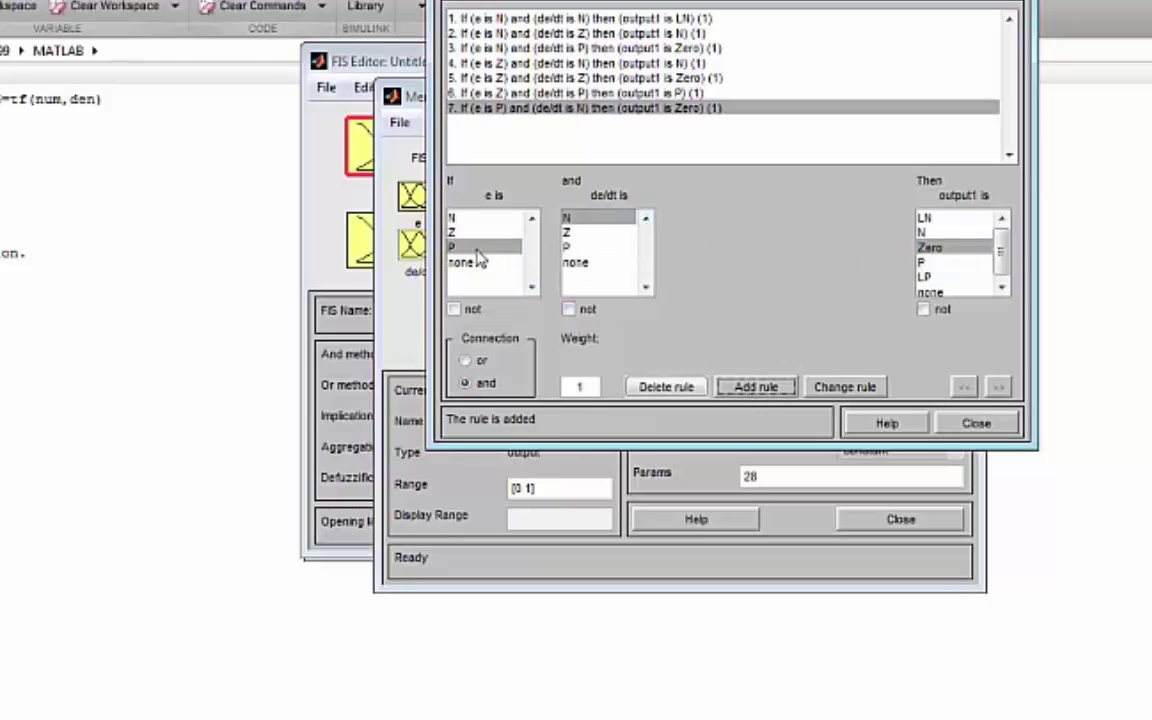
click(568, 232)
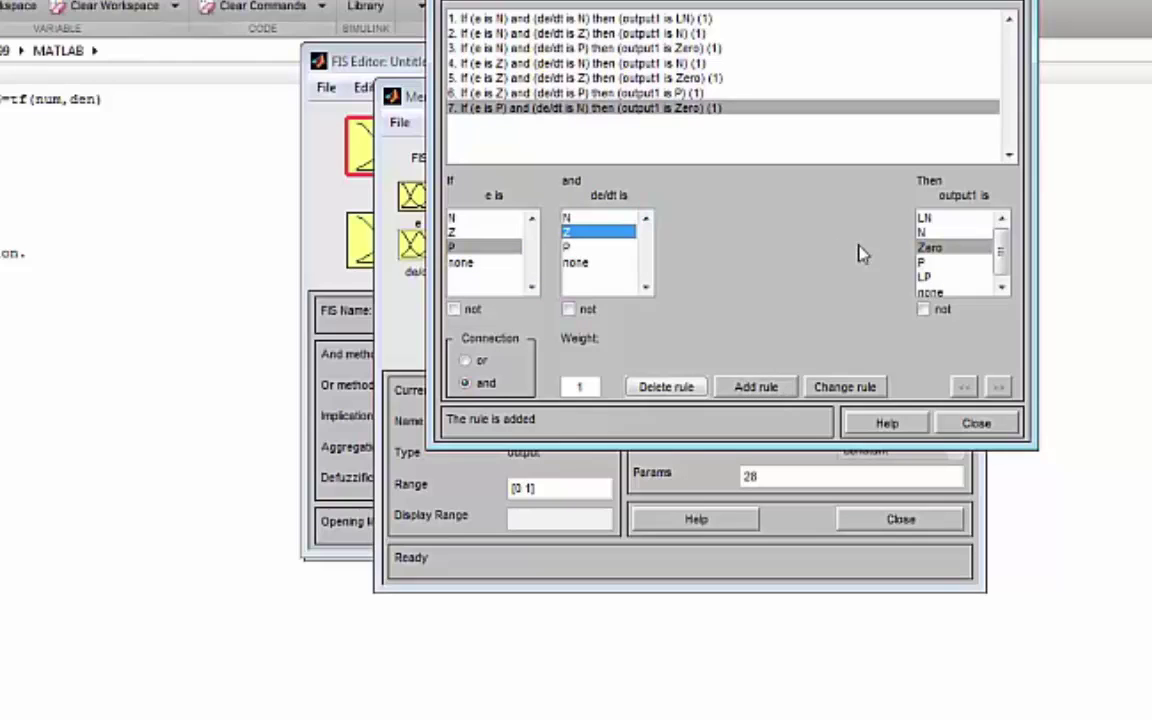
click(937, 262)
click(755, 386)
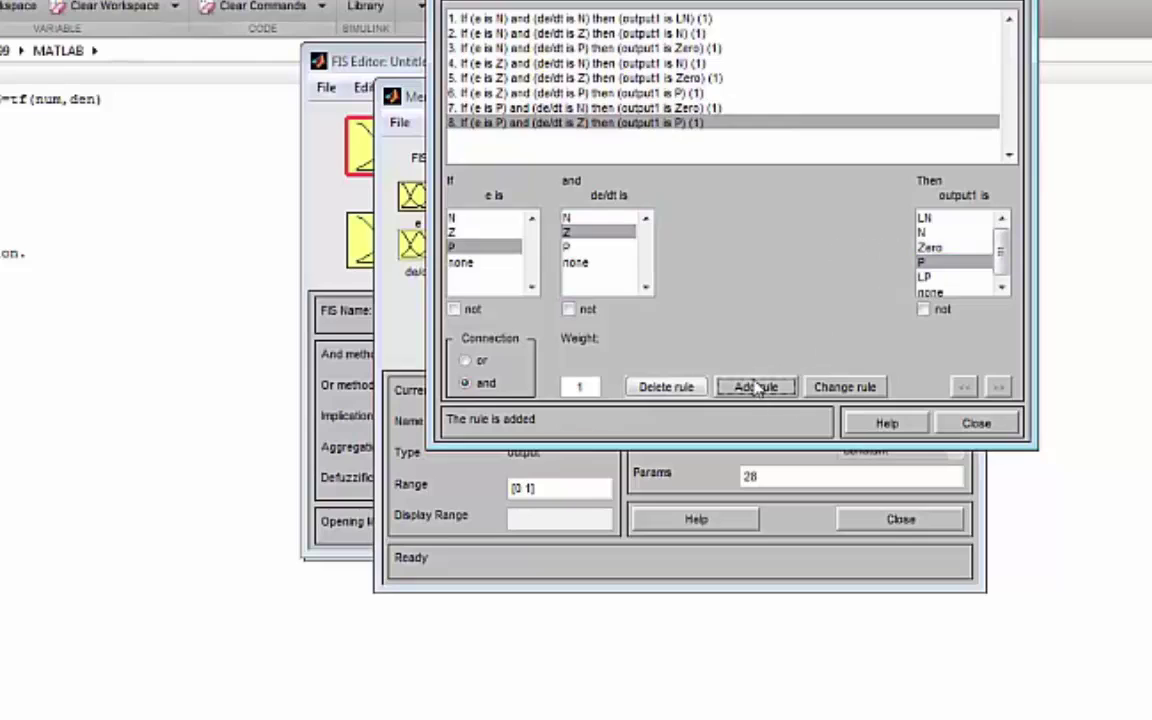
click(568, 246)
click(927, 277)
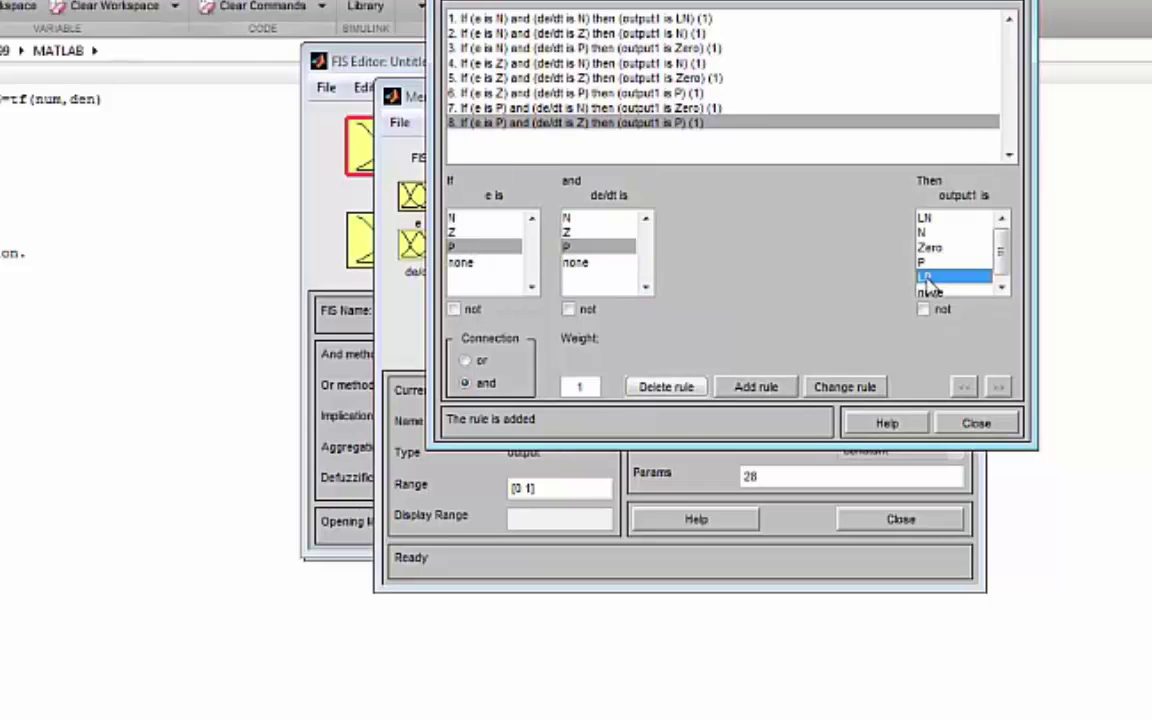
click(758, 388)
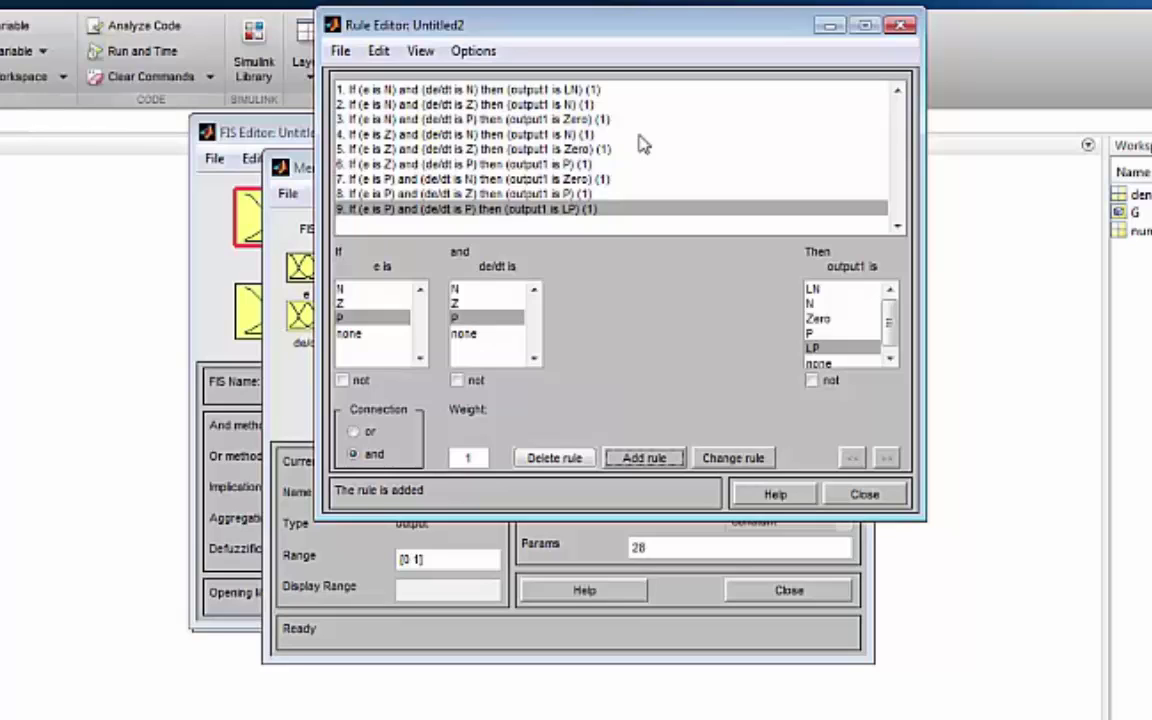
click(845, 494)
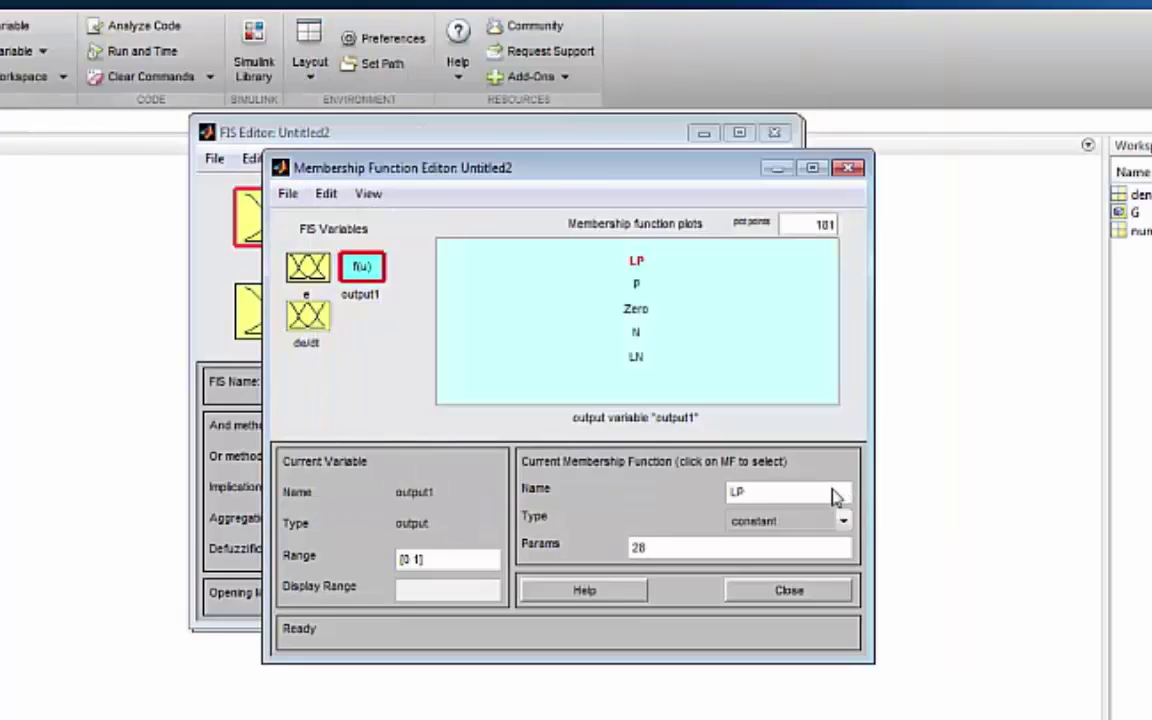
Step: Display the fuzzy system's rules in the Rule Viewer and its output1 surface over e and de/dt
click(372, 202)
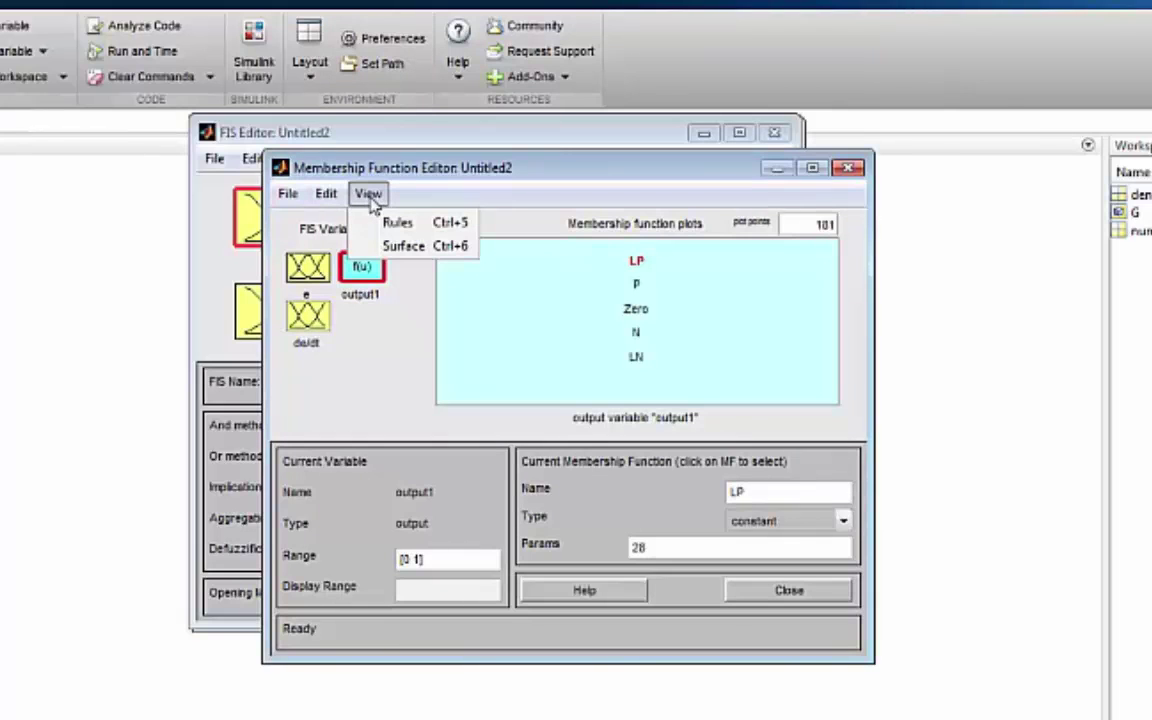
click(390, 223)
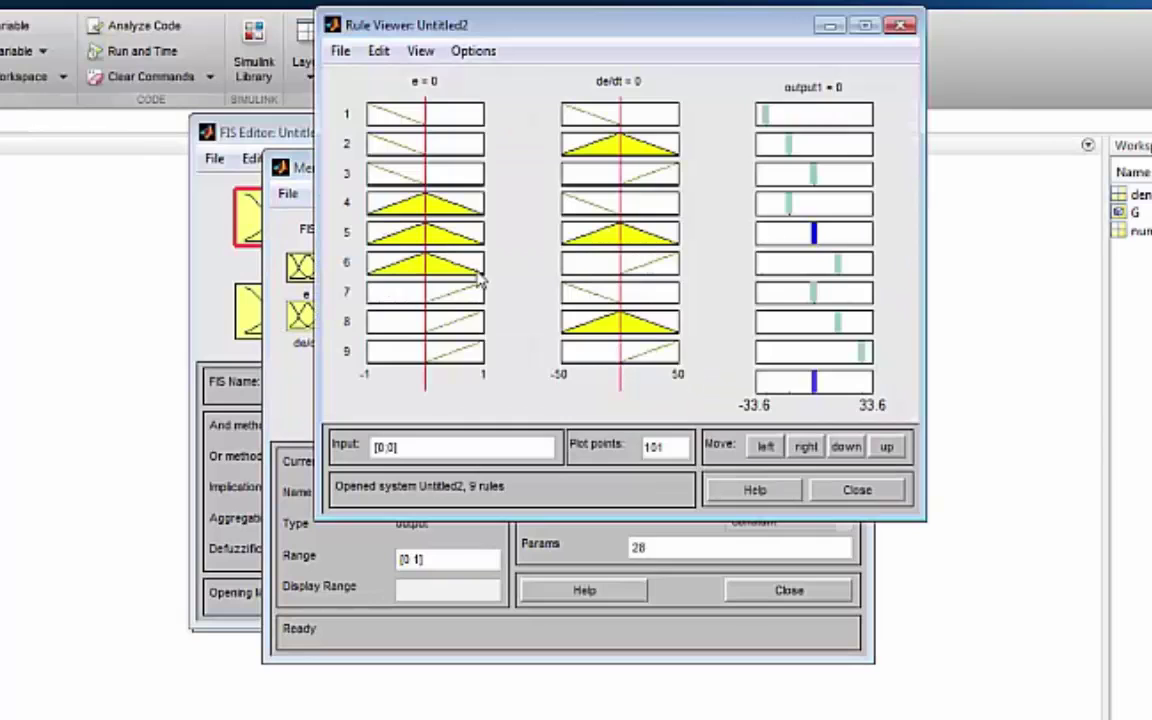
click(420, 51)
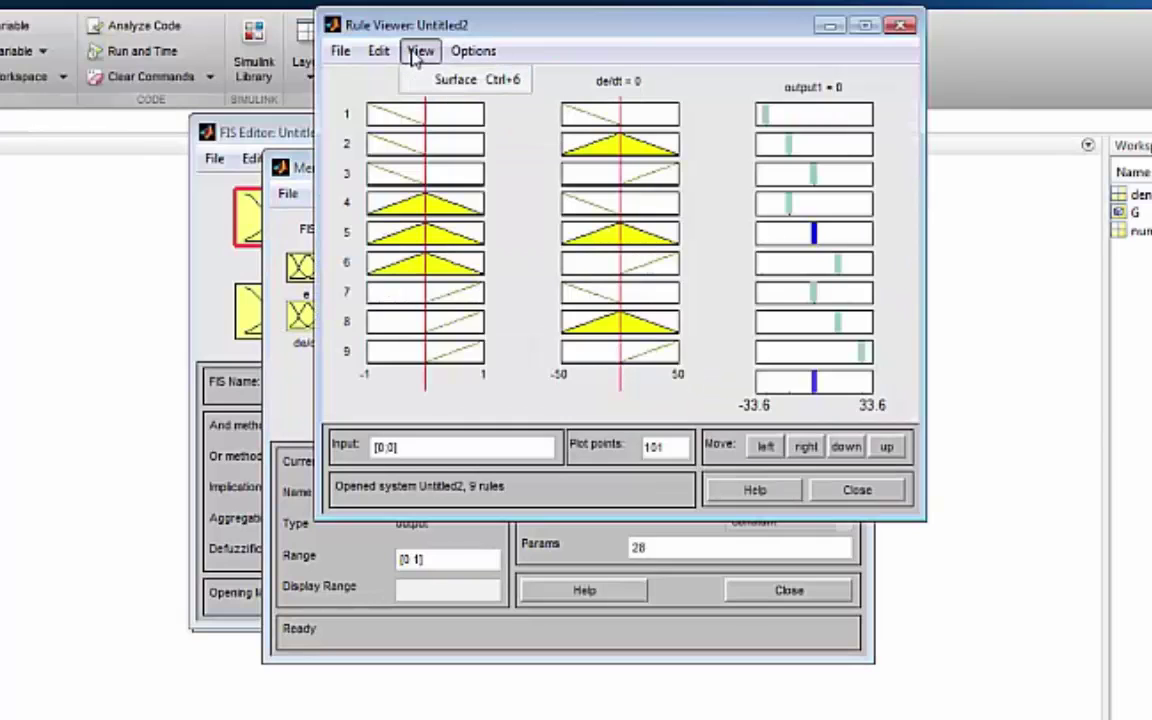
click(433, 84)
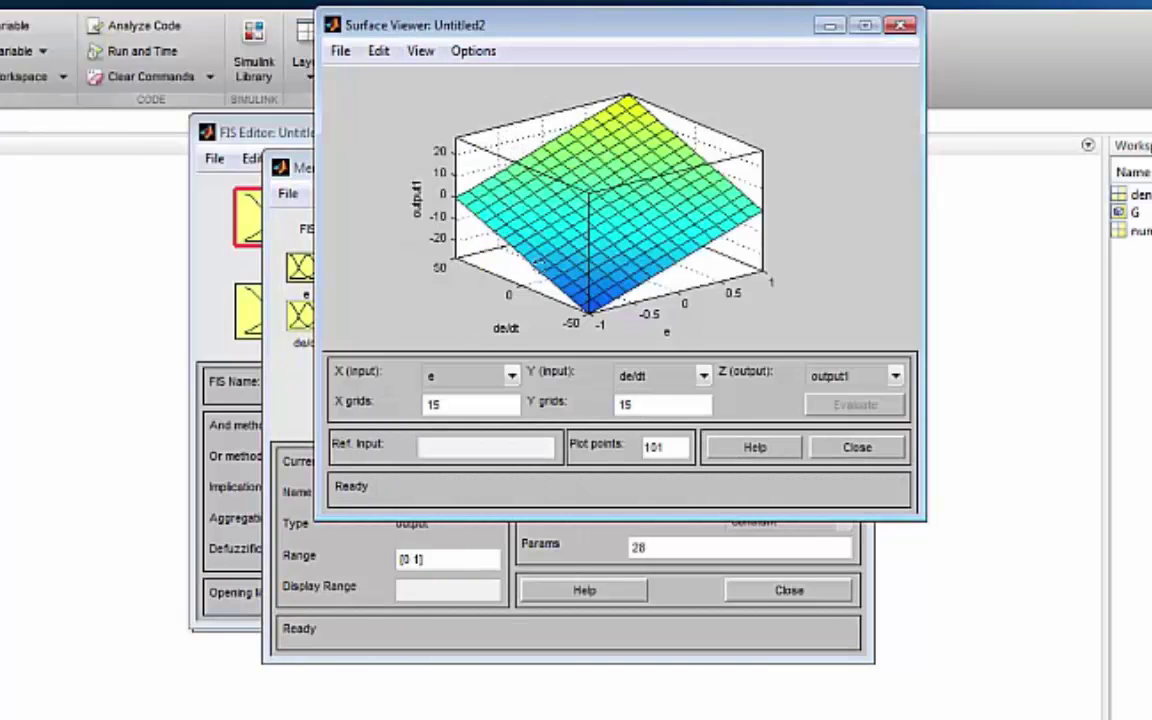